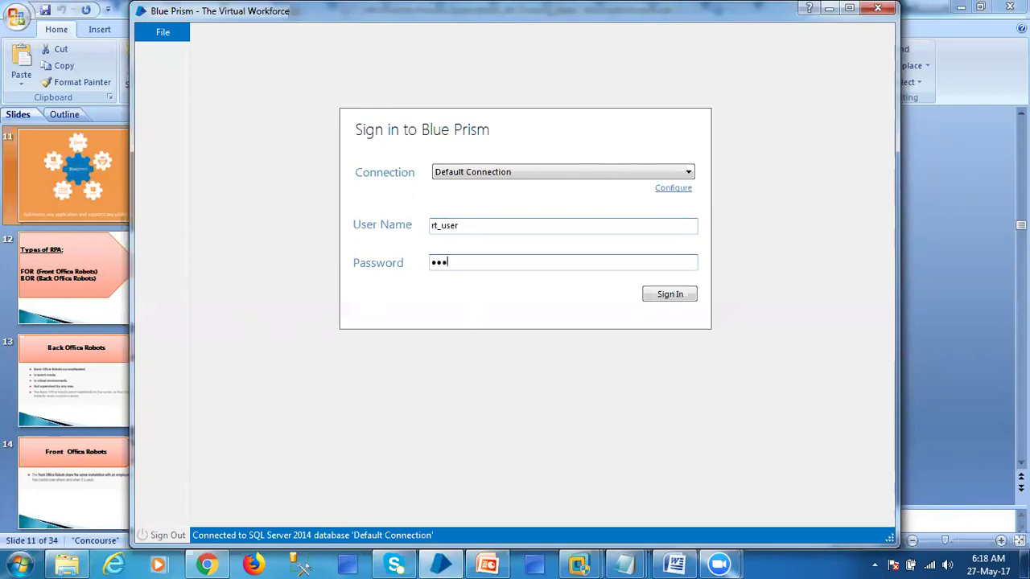
Sign in to Blue Prism with the account password, then bring up the Windows date and time settings.
type("***")
key("Return")
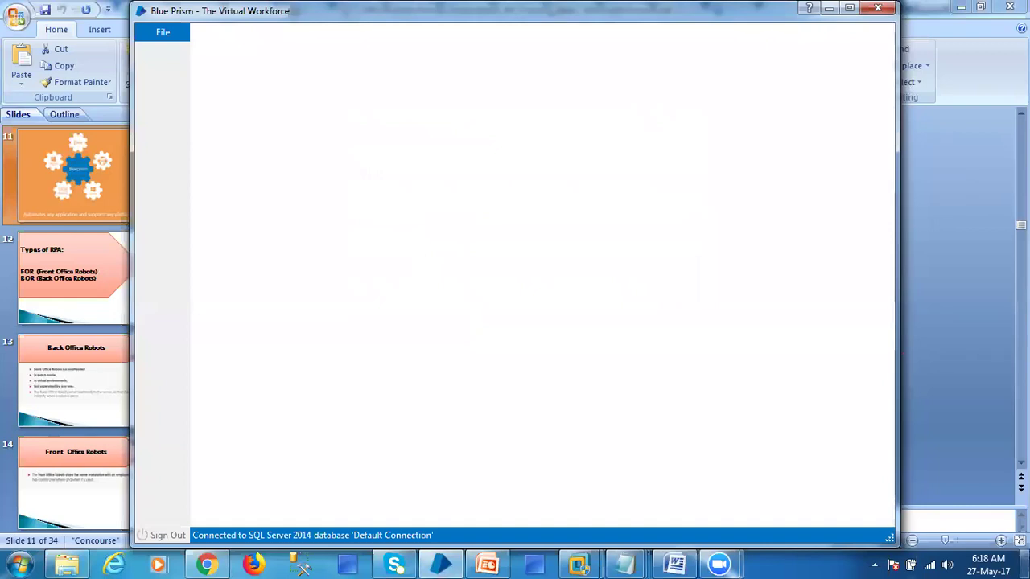
left_click(987, 561)
left_click(920, 520)
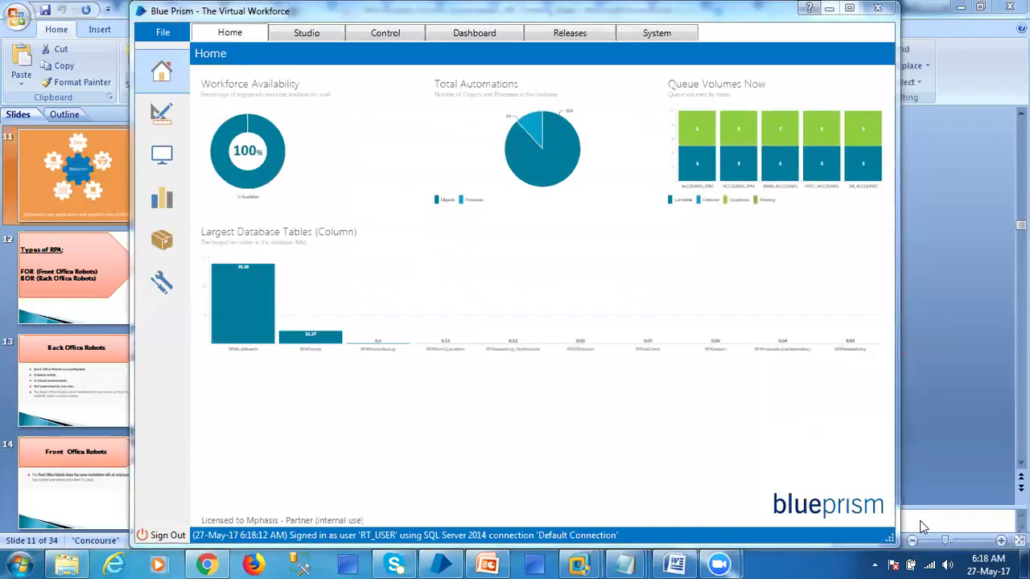
Change the system date to Tuesday, 27 March 2018 through the calendar and confirm it.
left_click(271, 193)
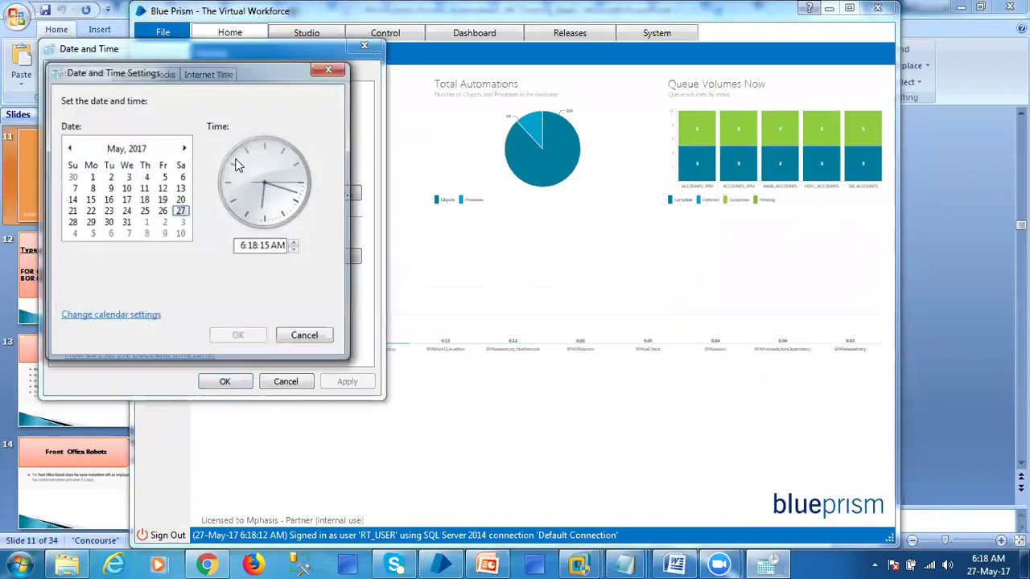
left_click(147, 156)
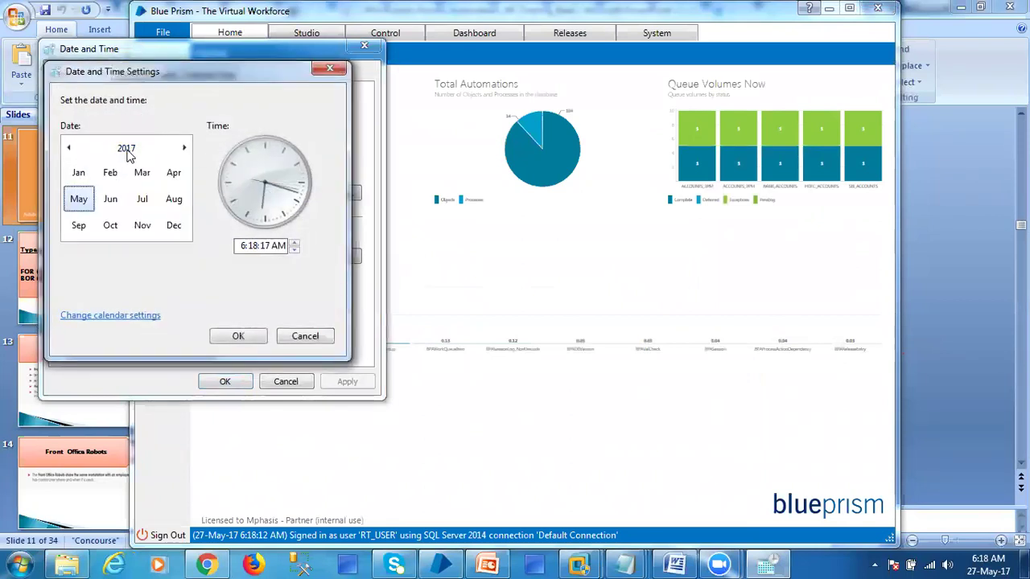
left_click(126, 151)
left_click(111, 226)
left_click(144, 173)
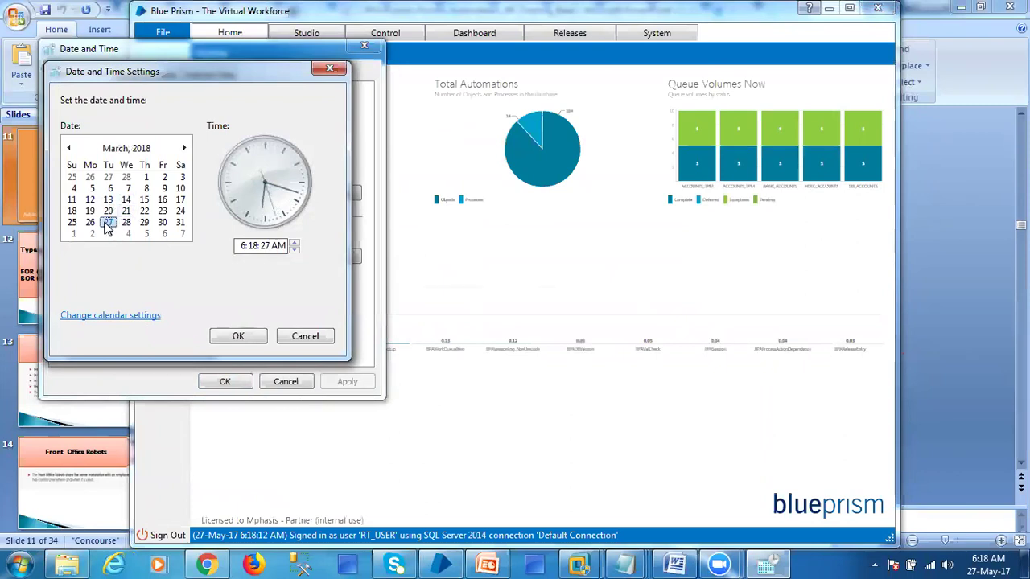
left_click(226, 336)
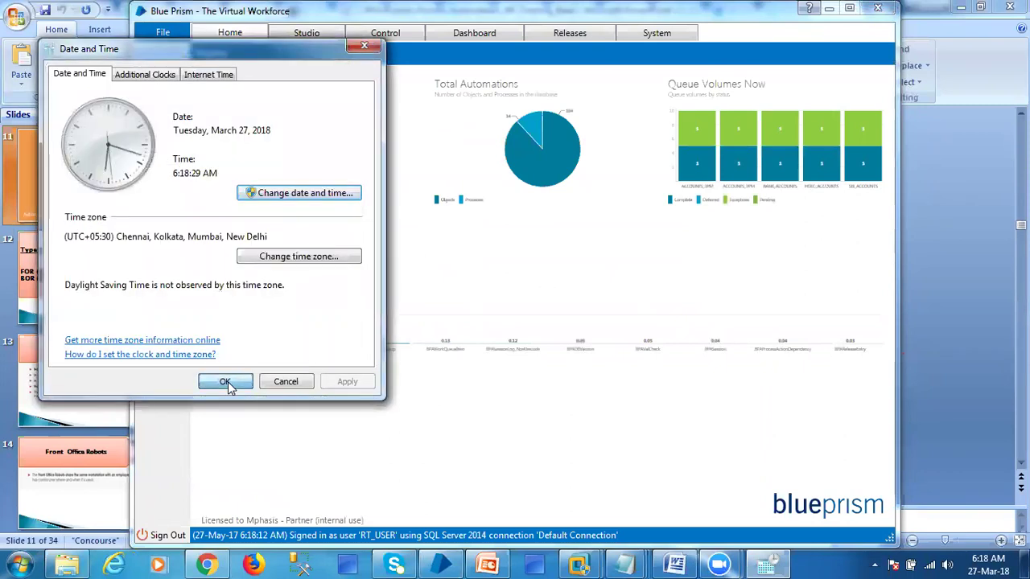
left_click(227, 382)
Maximize the Blue Prism window with Win+Up, then return to the Home dashboard.
left_click(306, 32)
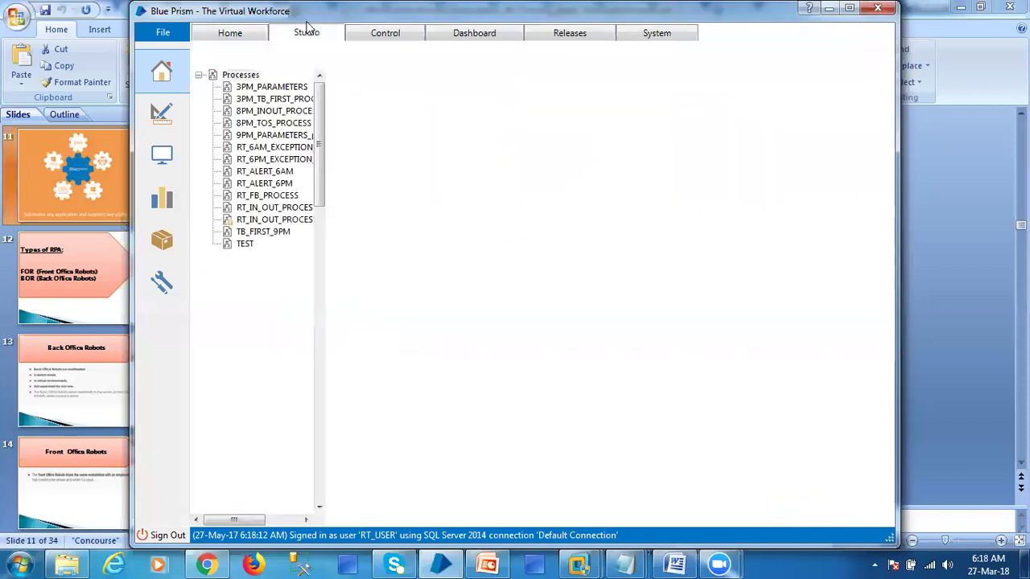
key("super+Up")
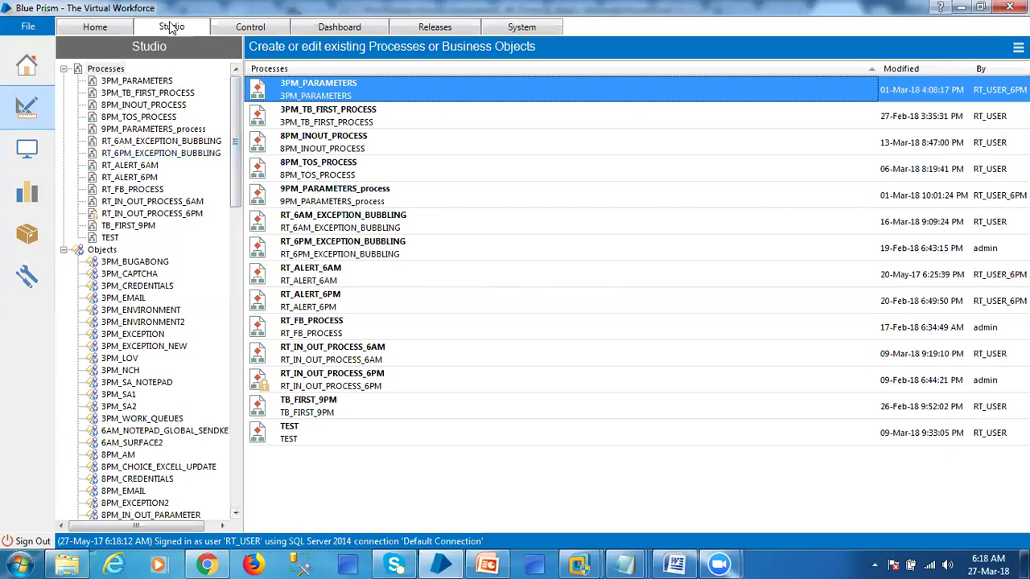
left_click(95, 28)
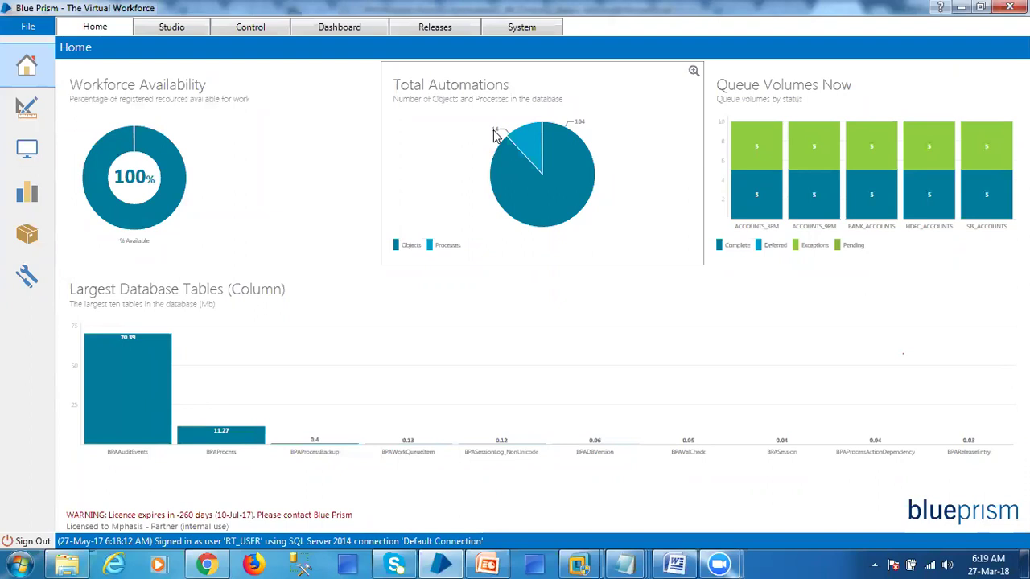
Switch Blue Prism to the Studio view and launch Internet Explorer from the taskbar.
mouse_move(865, 197)
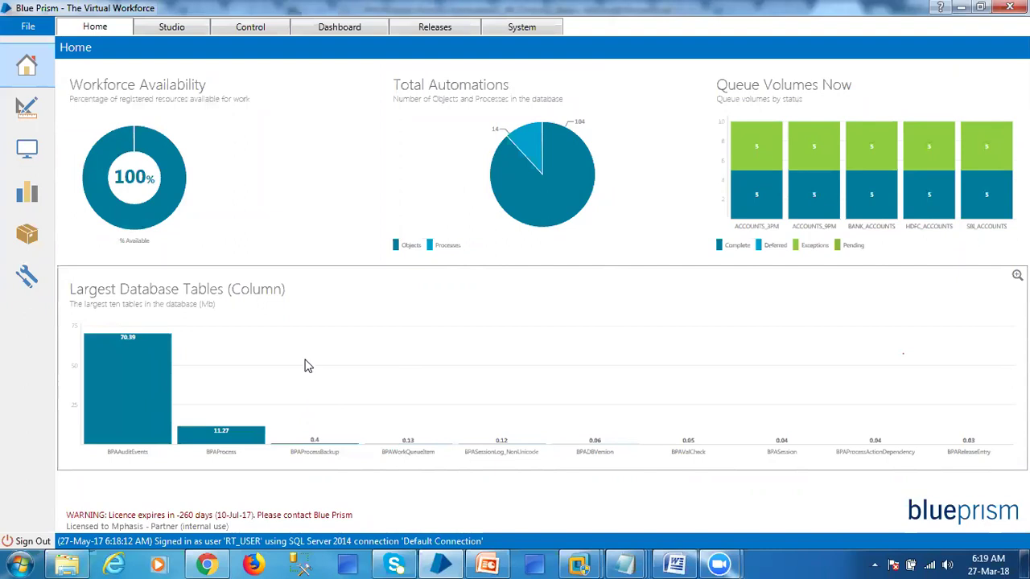
left_click(171, 27)
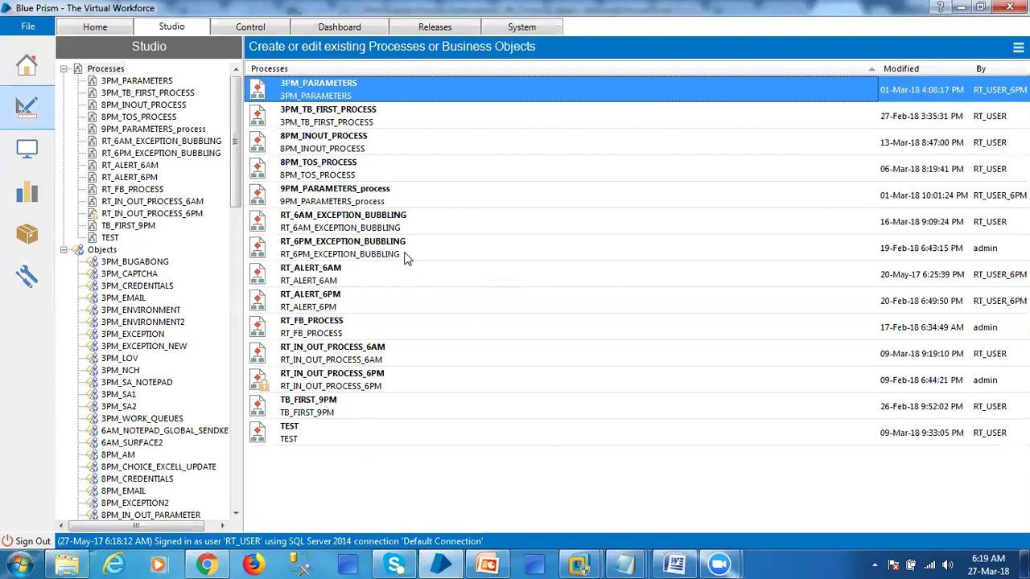
left_click(117, 567)
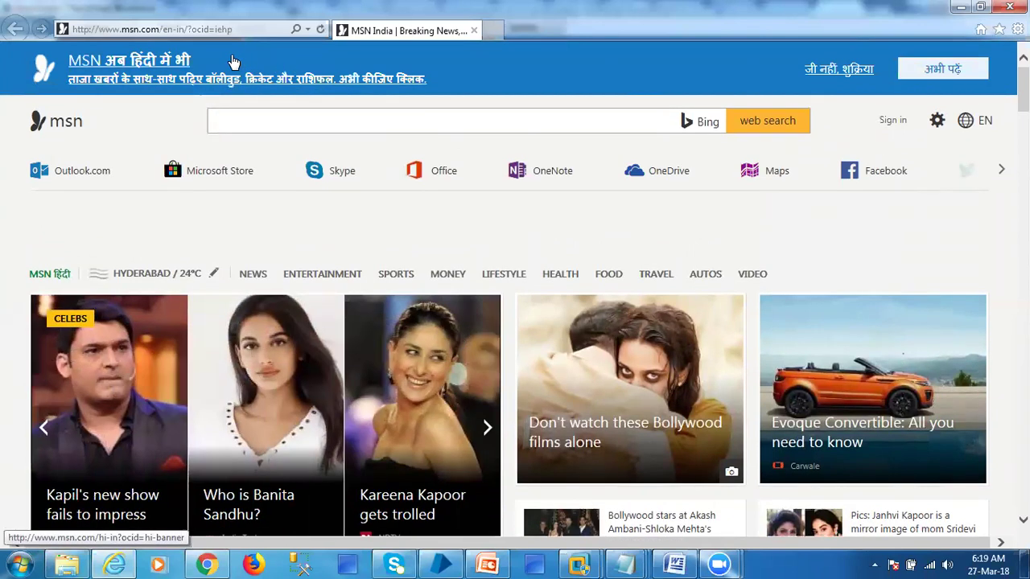
left_click(197, 30)
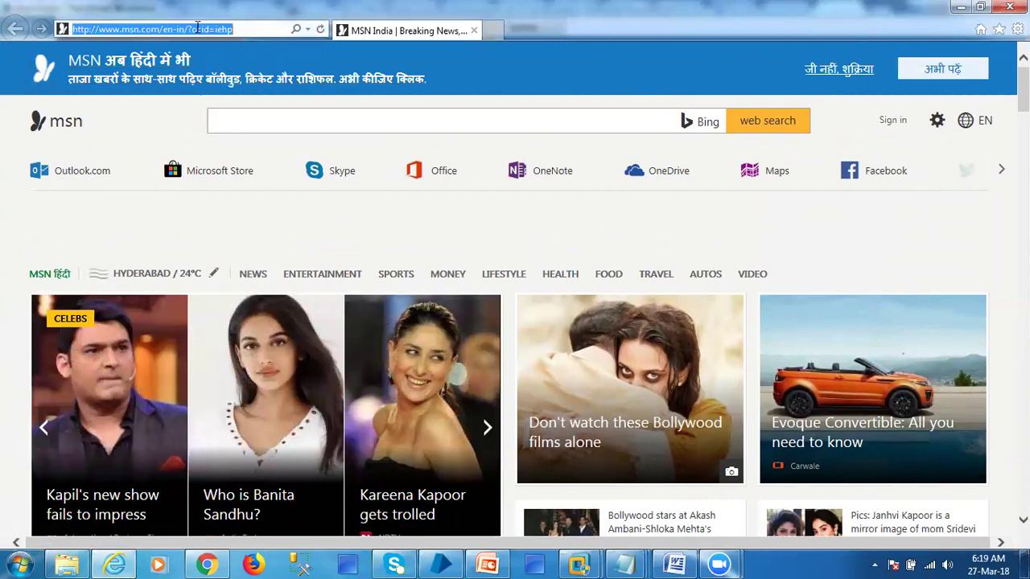
type("f")
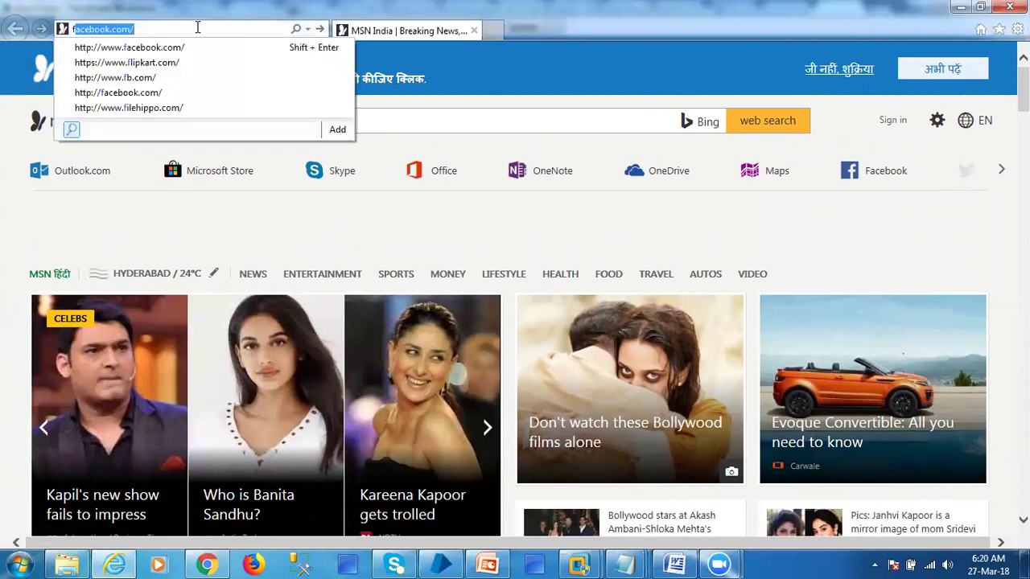
type("a")
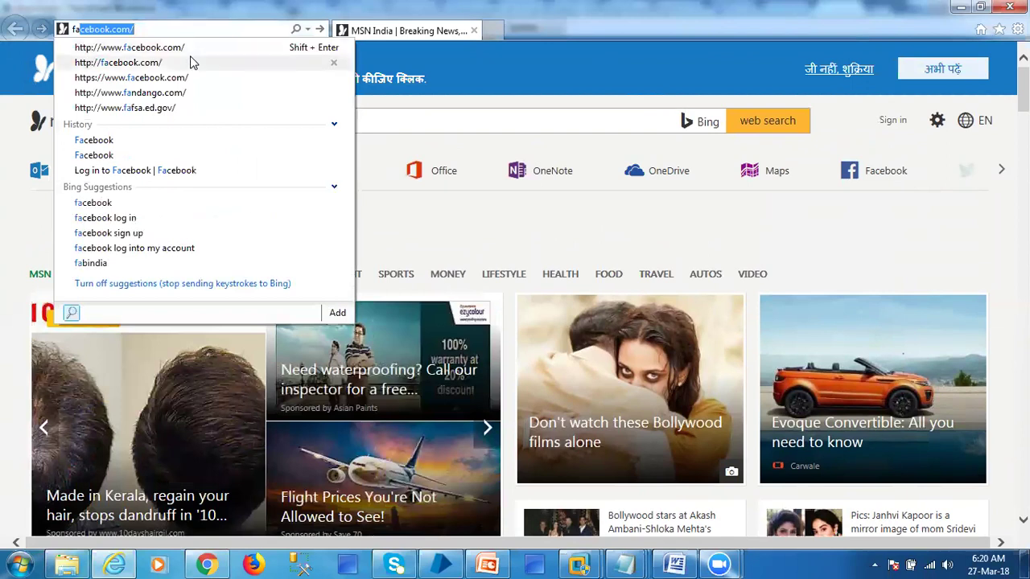
left_click(184, 50)
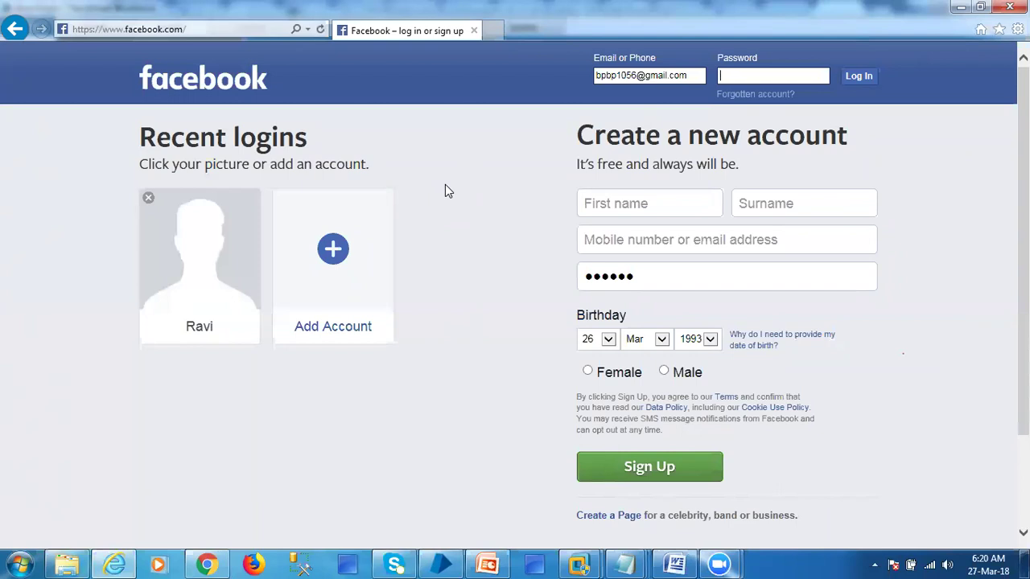
Log in to Facebook with the account email and password.
left_click(670, 75)
left_click(738, 73)
type("•••••••••")
left_click(861, 75)
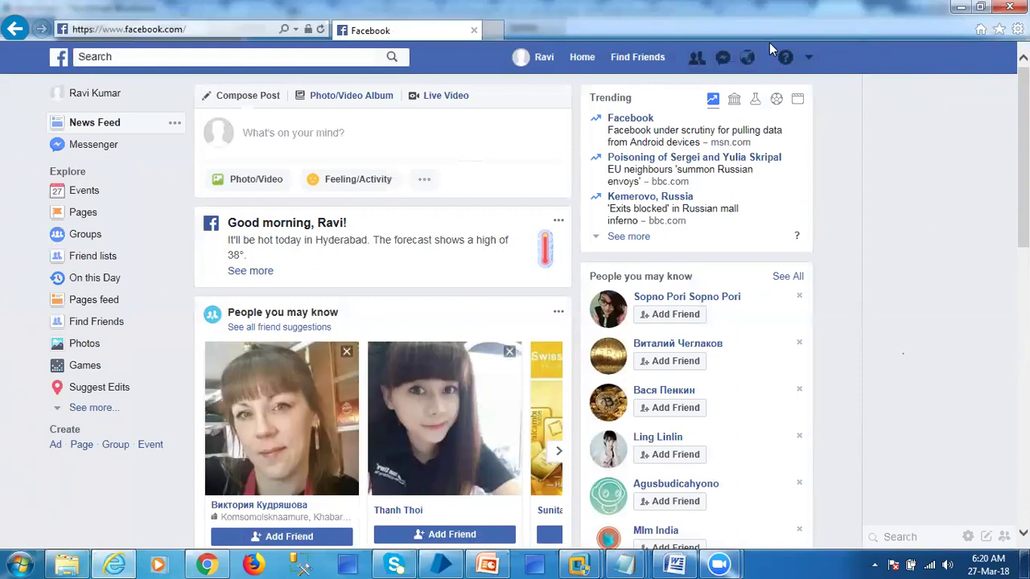
Log out of Facebook from the account menu and close Internet Explorer.
left_click(810, 61)
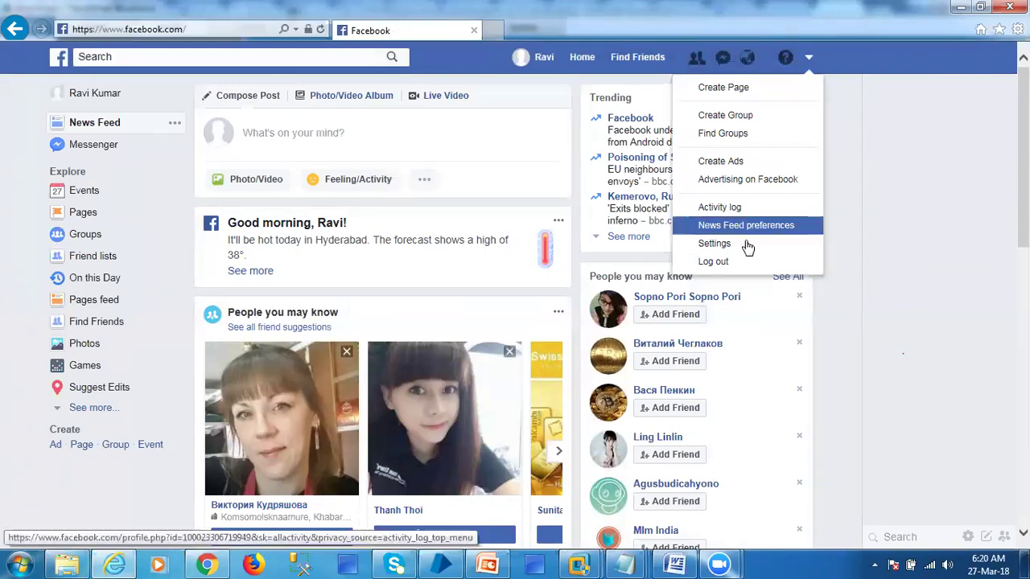
left_click(715, 261)
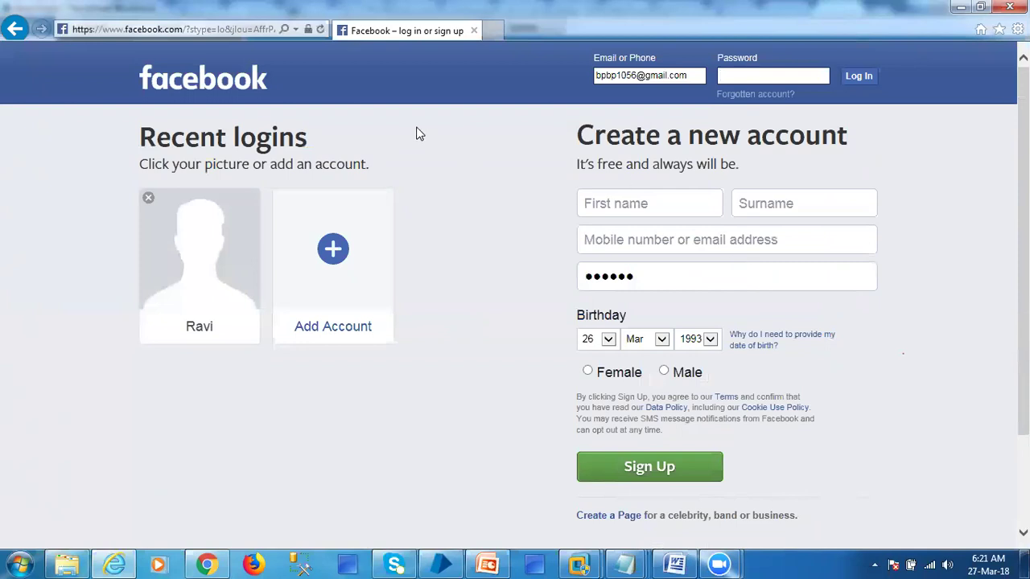
left_click(474, 33)
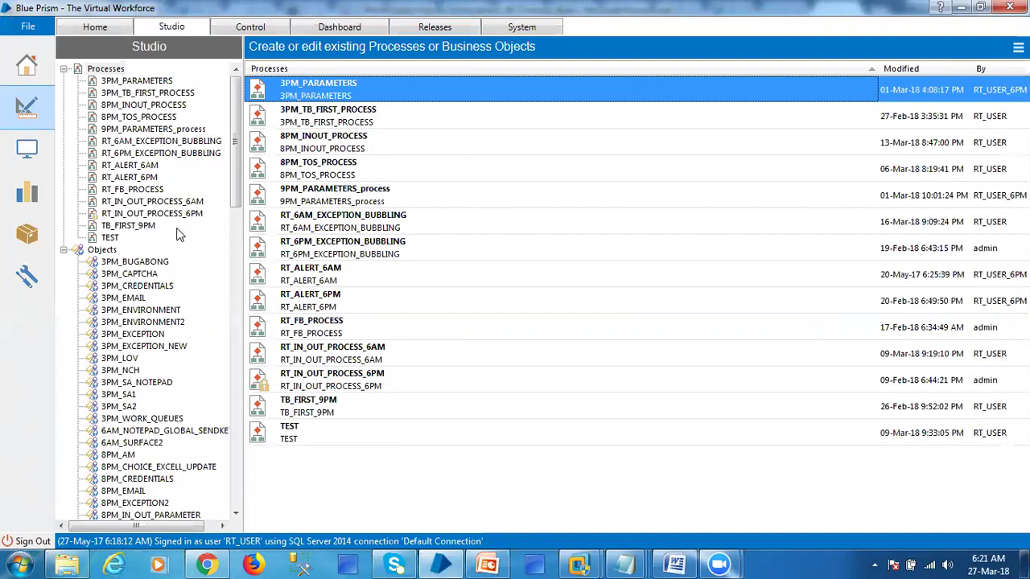
Start a new business object from the Objects group and name it 6AM_RT_FB_DEMO.
left_click(102, 251)
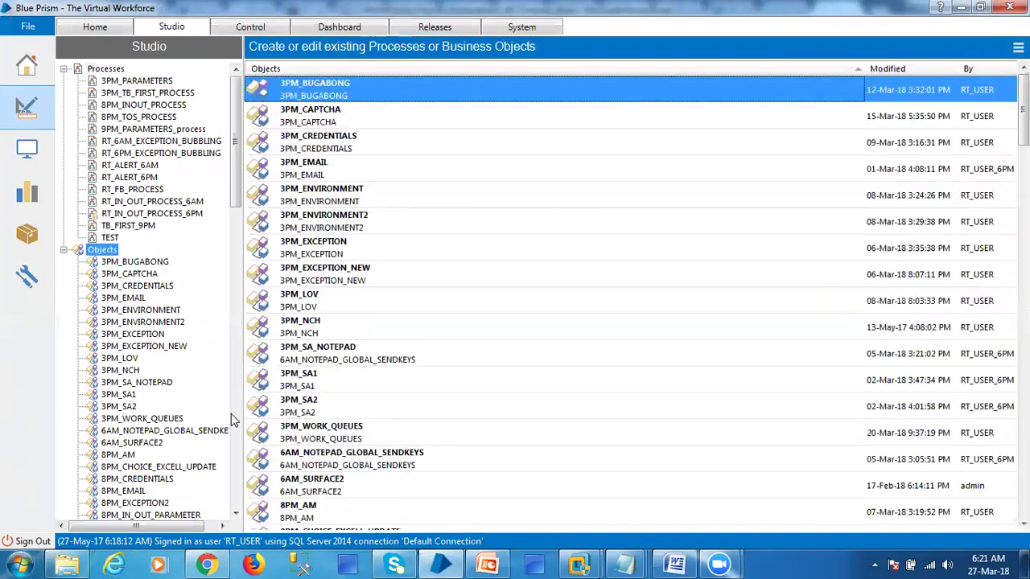
right_click(95, 254)
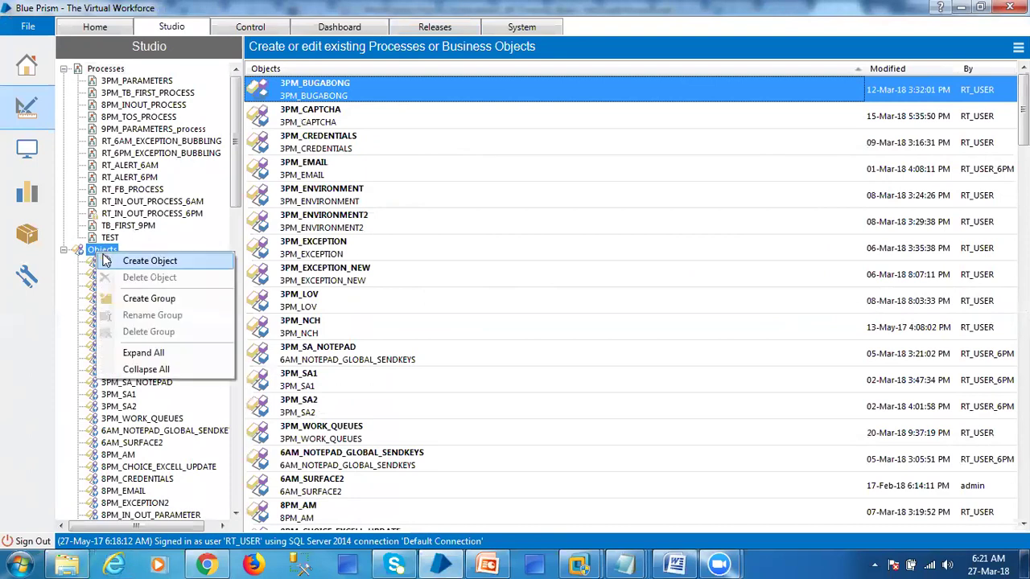
left_click(107, 262)
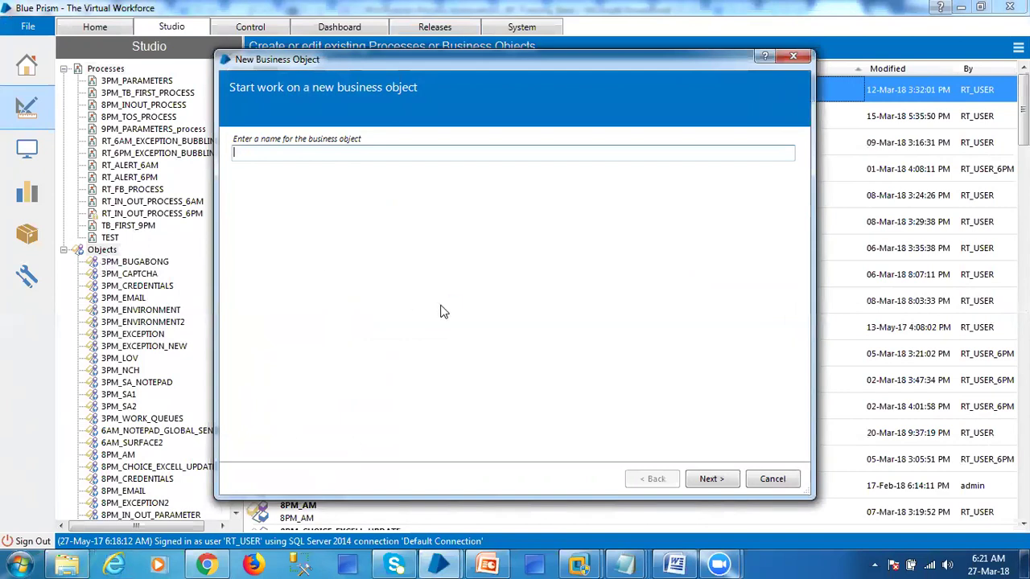
type("6AM")
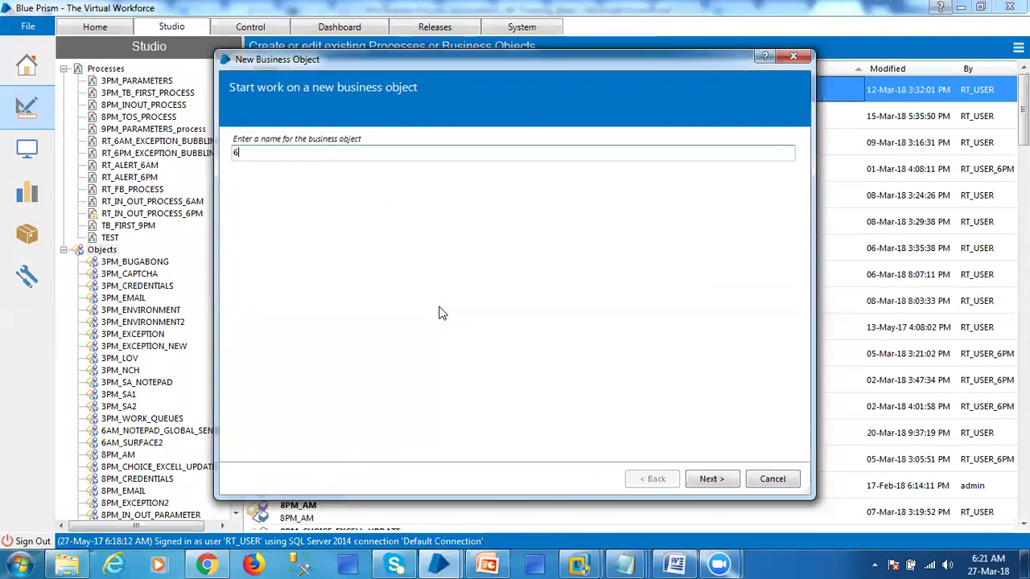
key("BackSpace")
key("BackSpace")
key("BackSpace")
type("6AM_RT_FB_DEMO")
key("ctrl+a")
key("super+c")
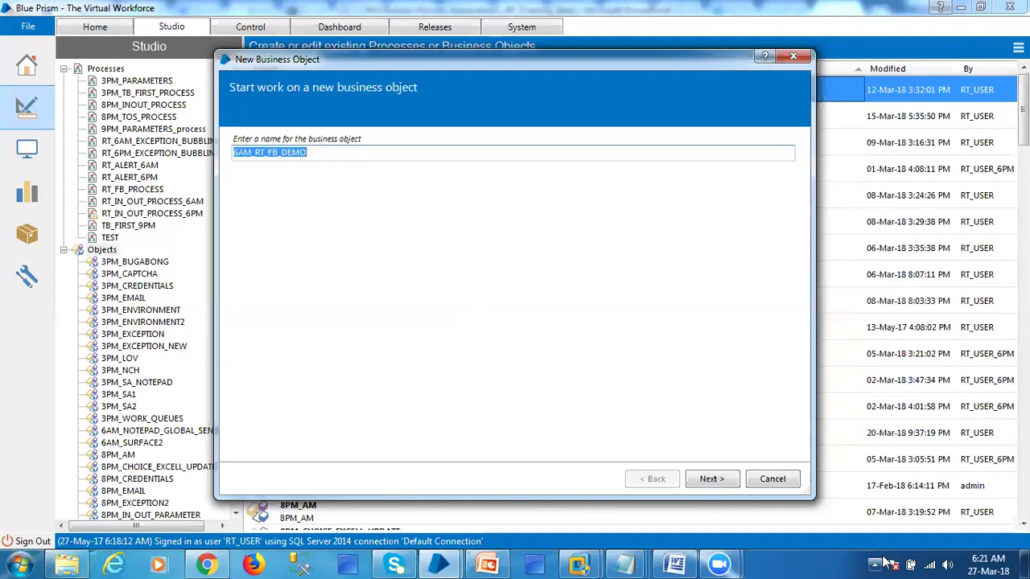
Paste 6AM_RT_FB_DEMO as the description and finish creating the object.
left_click(711, 479)
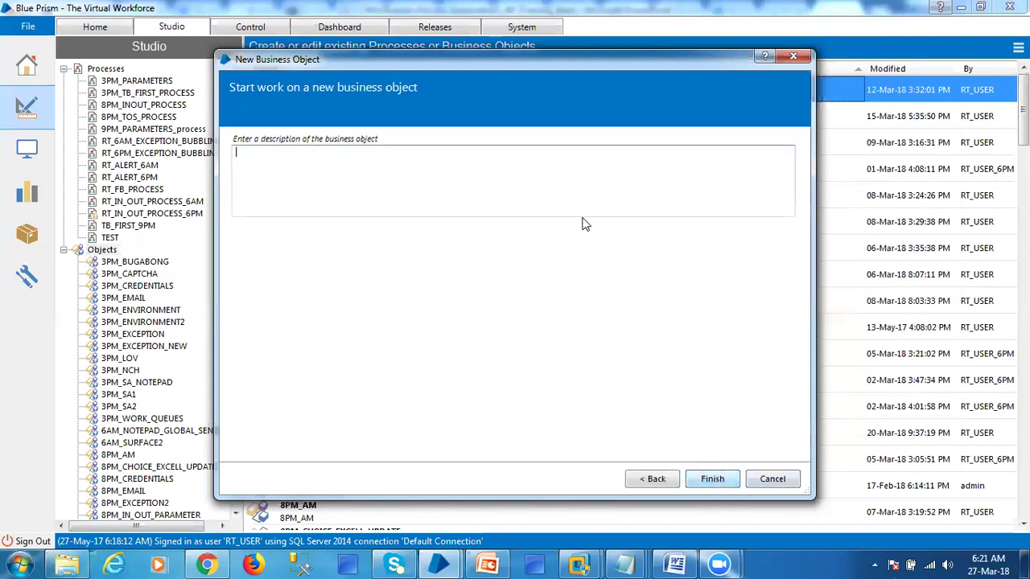
right_click(531, 159)
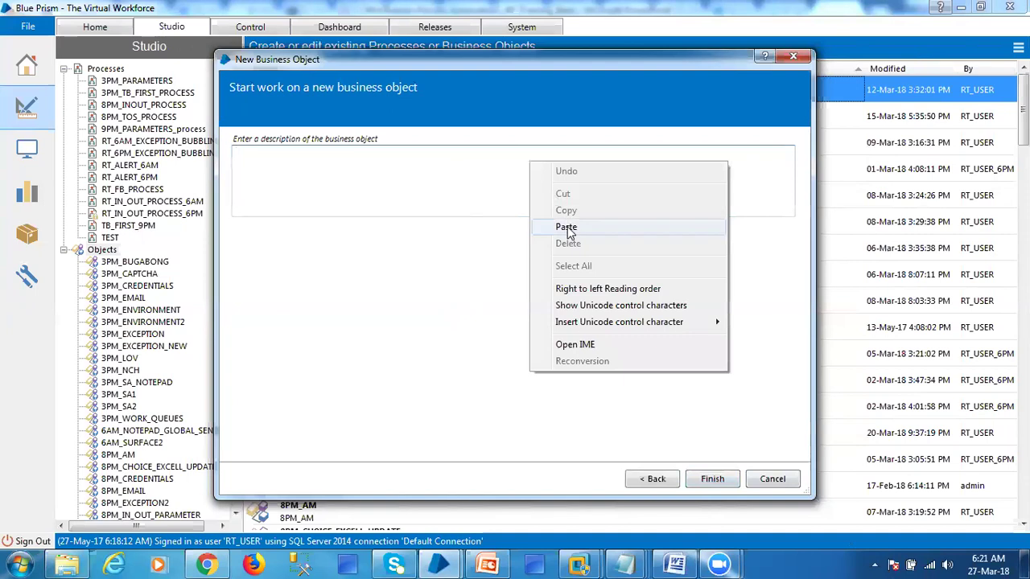
left_click(568, 229)
left_click(710, 482)
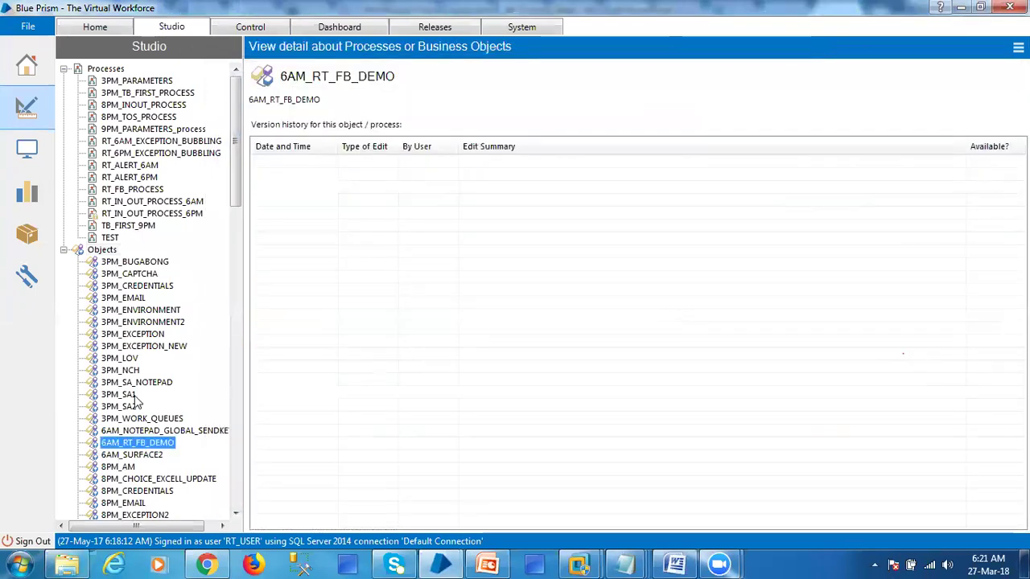
Open 6AM_RT_FB_DEMO in a maximized Object Studio with Action 1 zoomed to 125%.
double_click(121, 443)
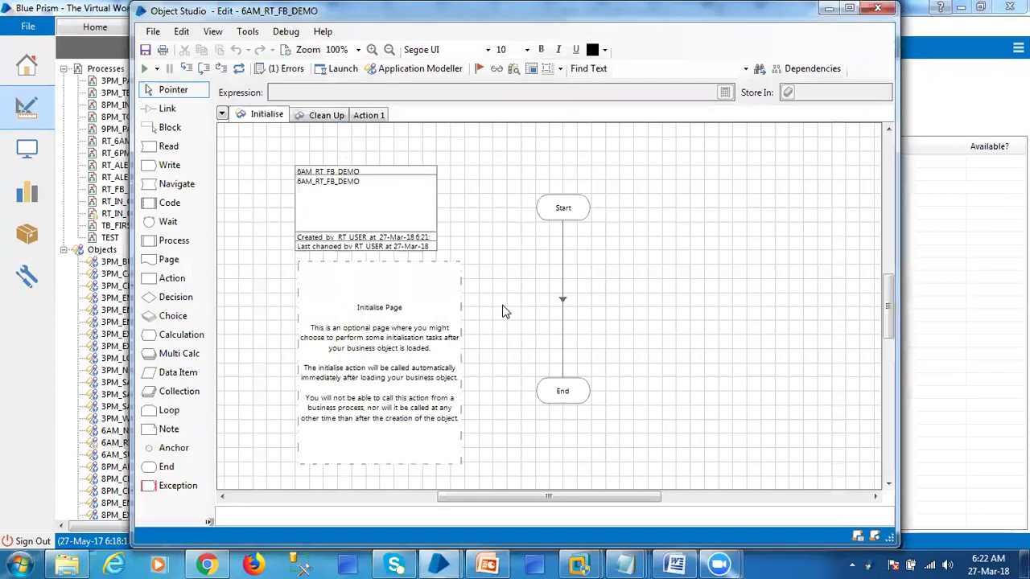
left_click(373, 118)
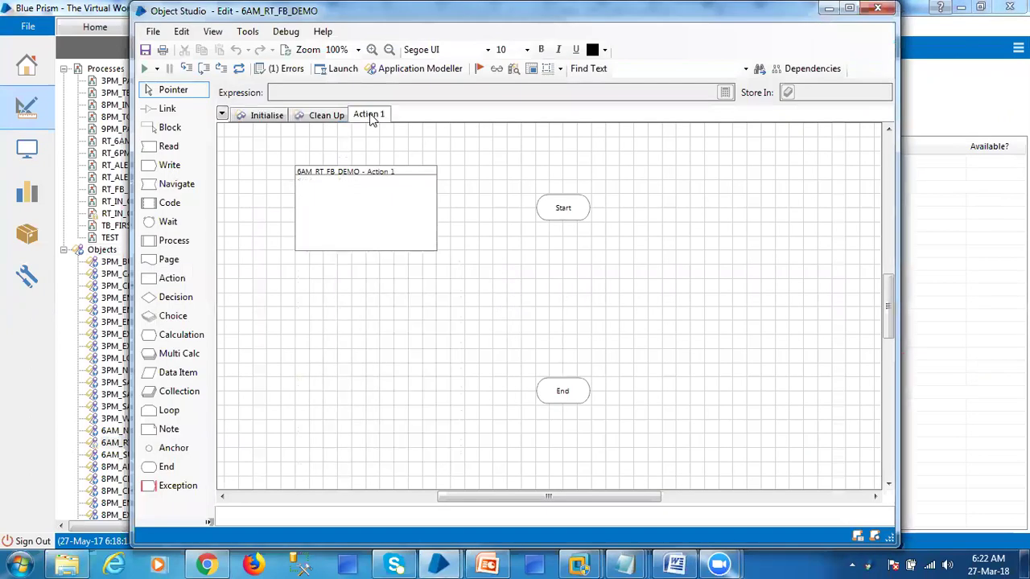
double_click(315, 22)
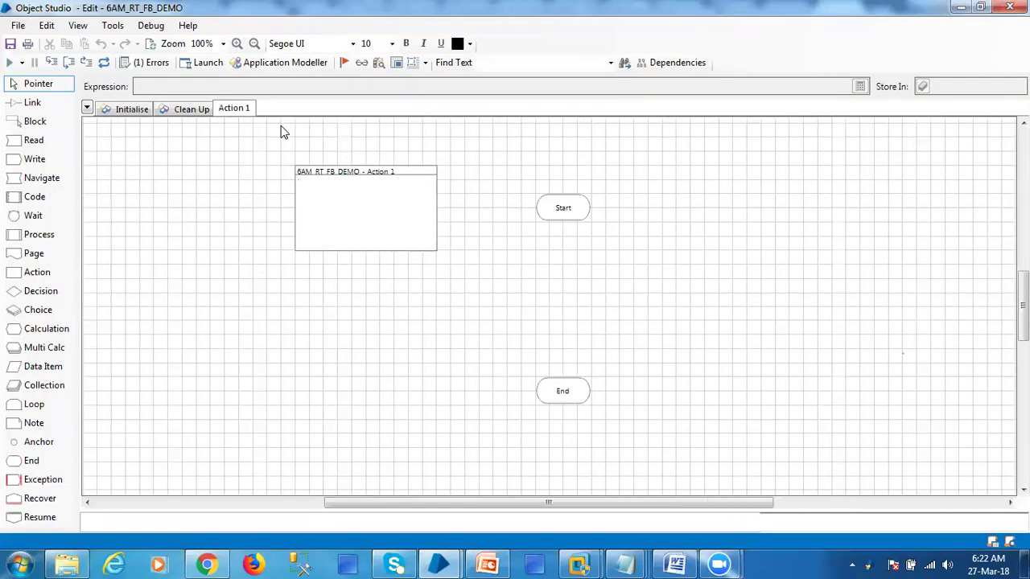
left_click(237, 43)
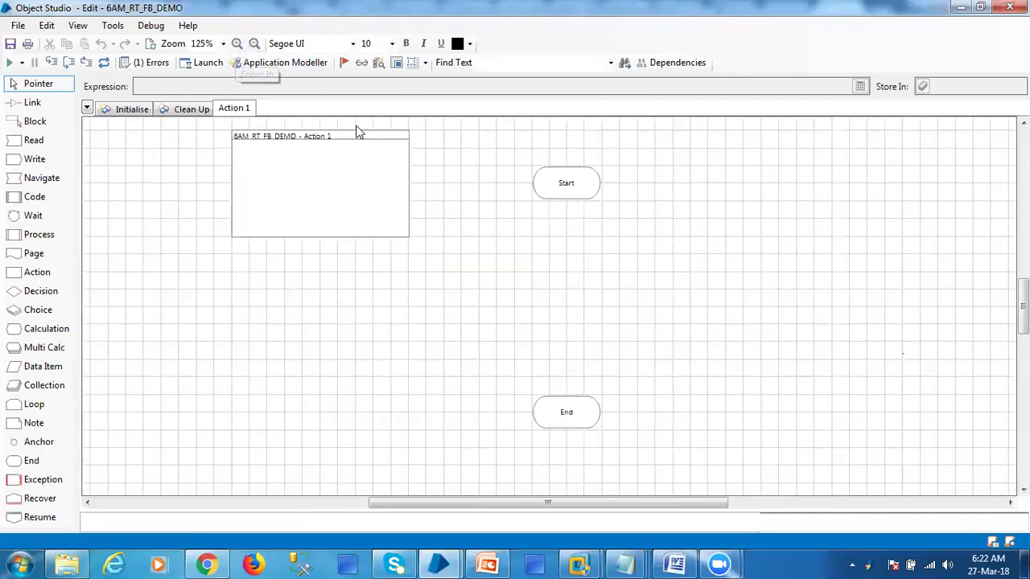
left_click_drag(561, 196, 562, 160)
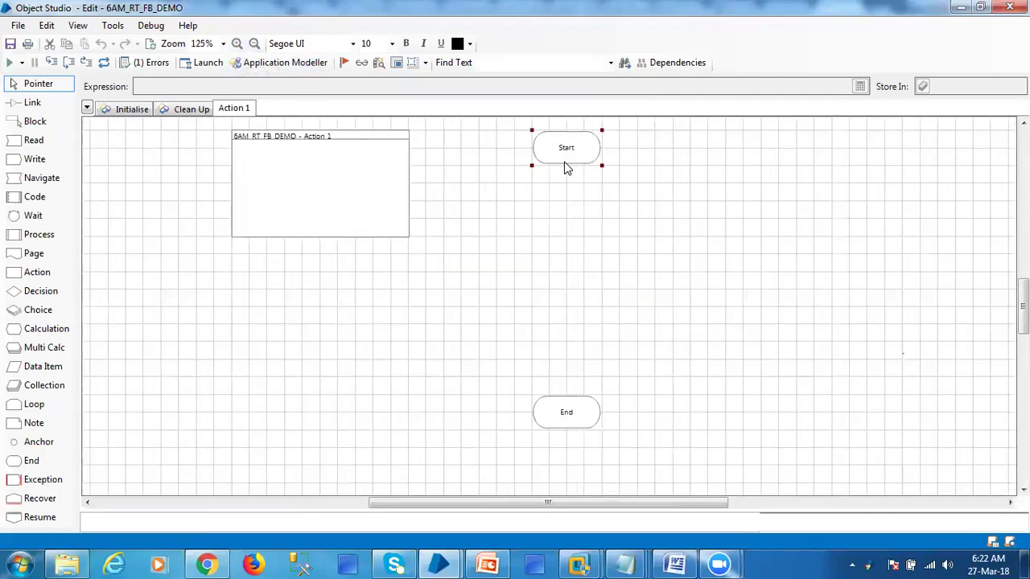
Add a new page named LogIN, zoom it to 125% and move its End stage lower.
right_click(226, 112)
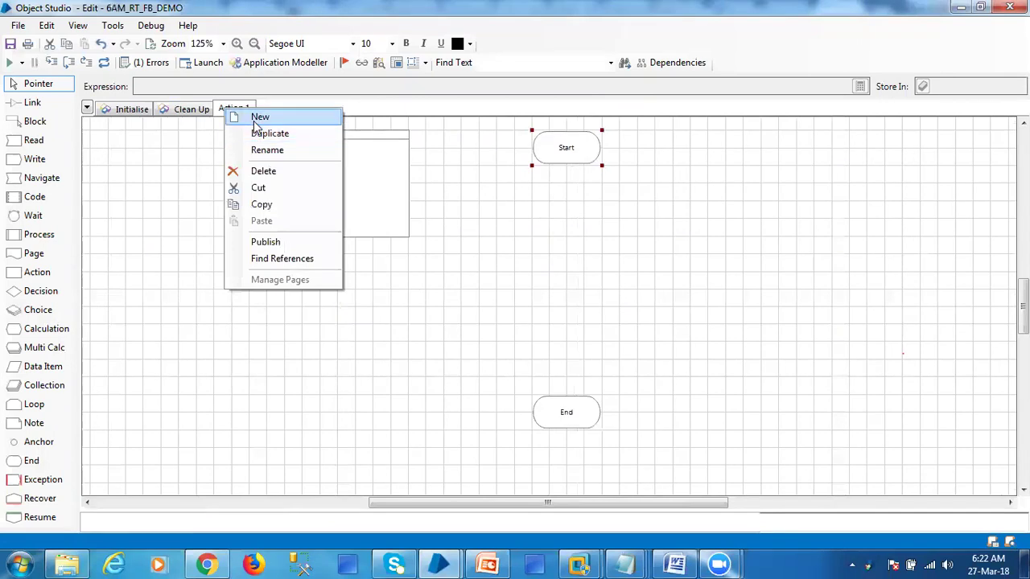
left_click(254, 115)
type("LogIN")
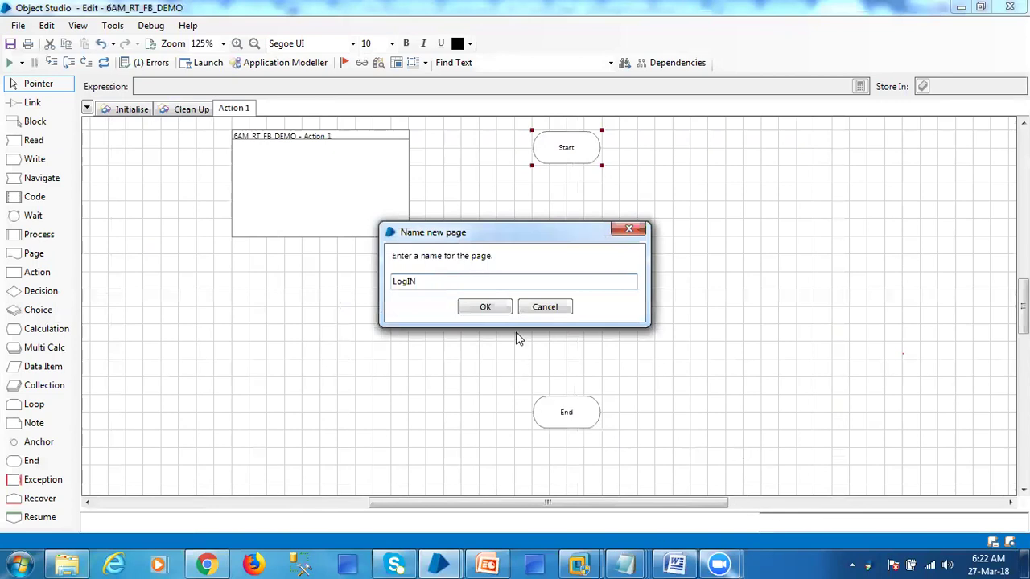
left_click(505, 310)
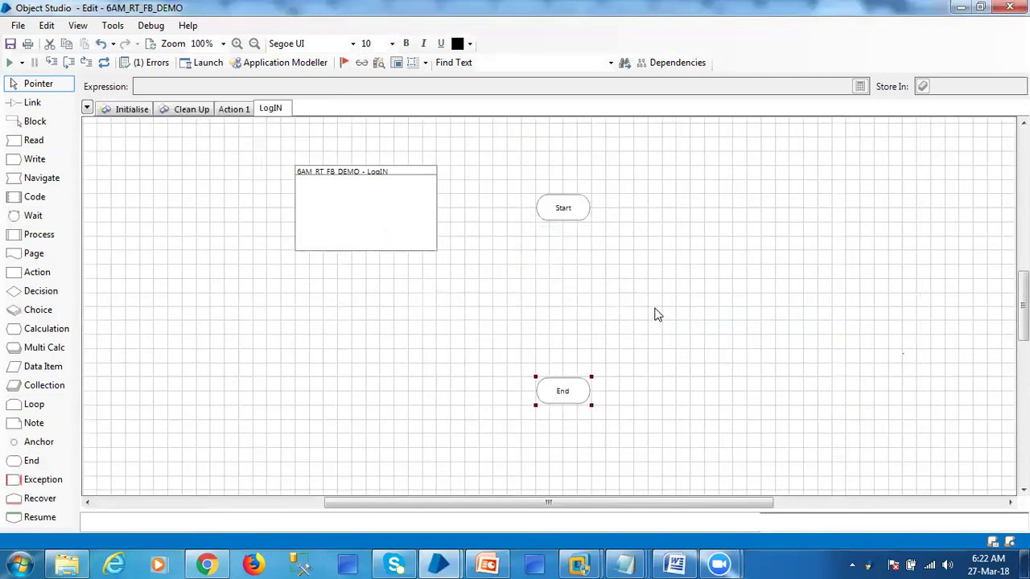
left_click(236, 43)
left_click(581, 150)
left_click_drag(569, 415, 570, 451)
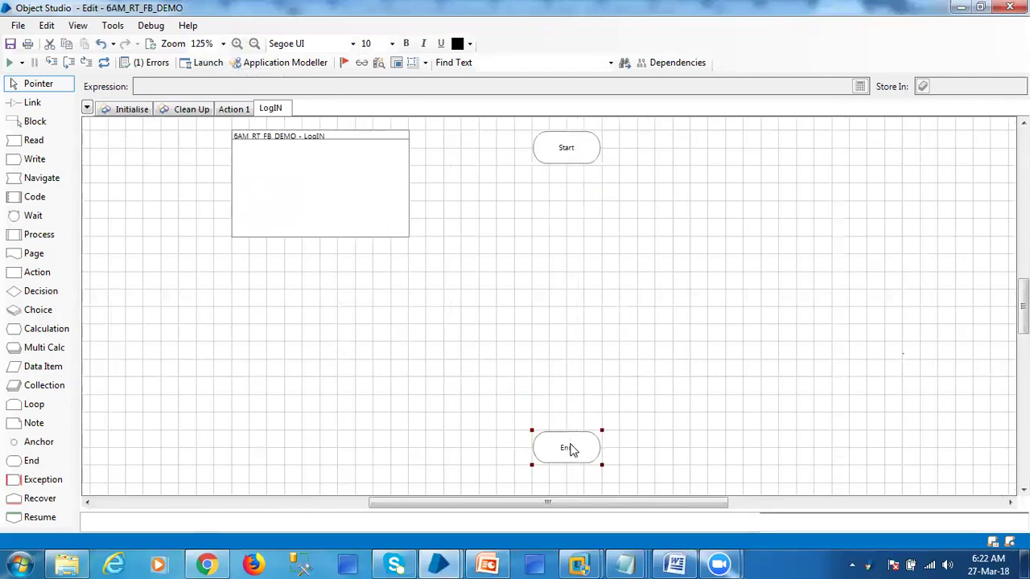
left_click(643, 370)
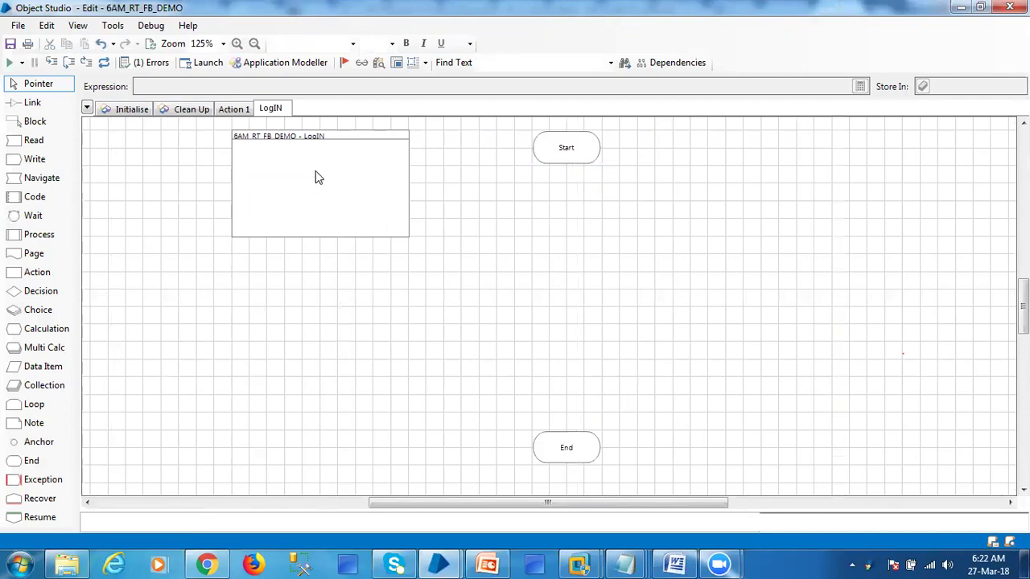
Define a new application model named 6AM_RT_FB_DEMO in the Application Modeller Wizard.
left_click(296, 63)
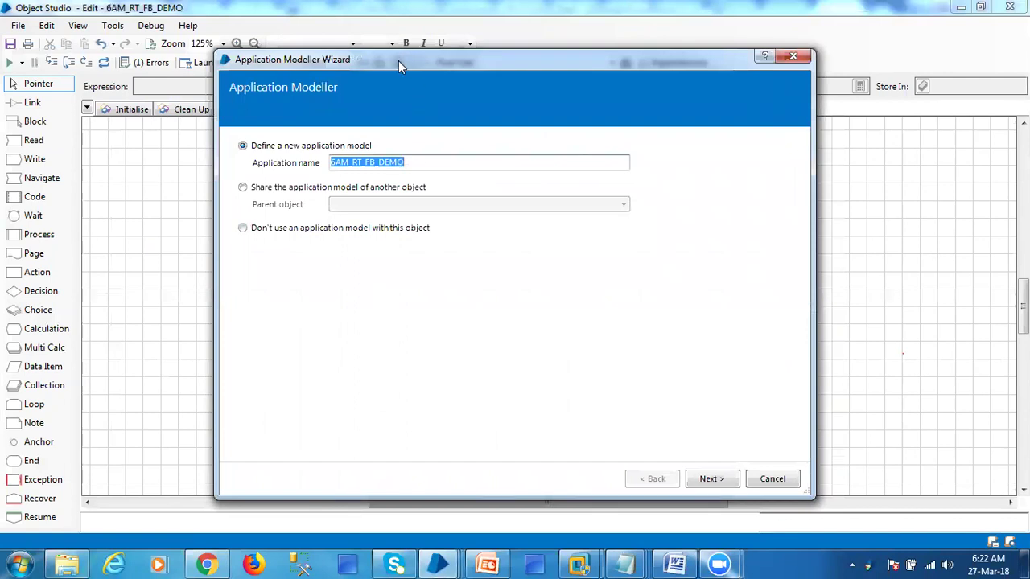
left_click_drag(393, 59, 332, 36)
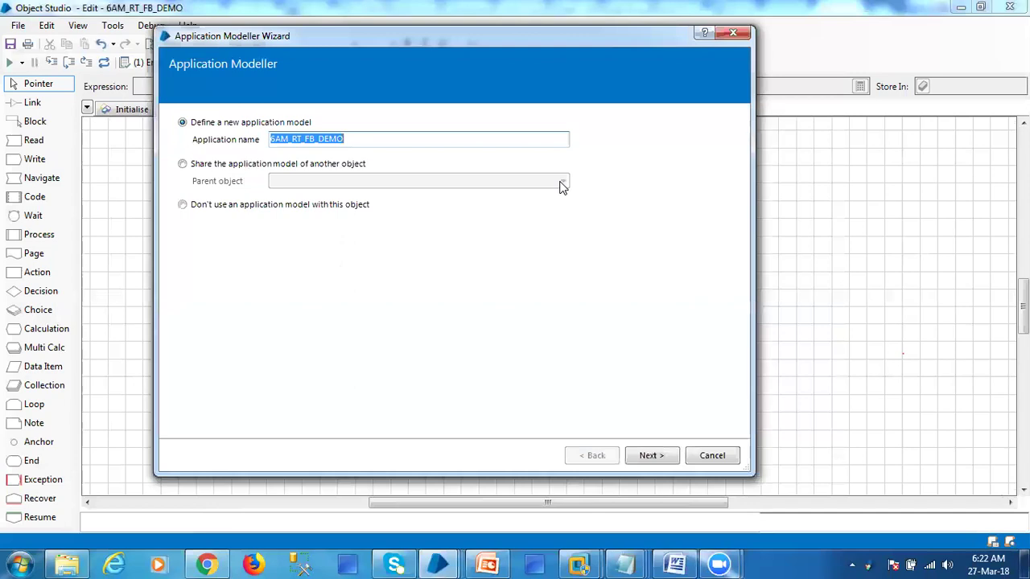
left_click_drag(347, 29, 316, 5)
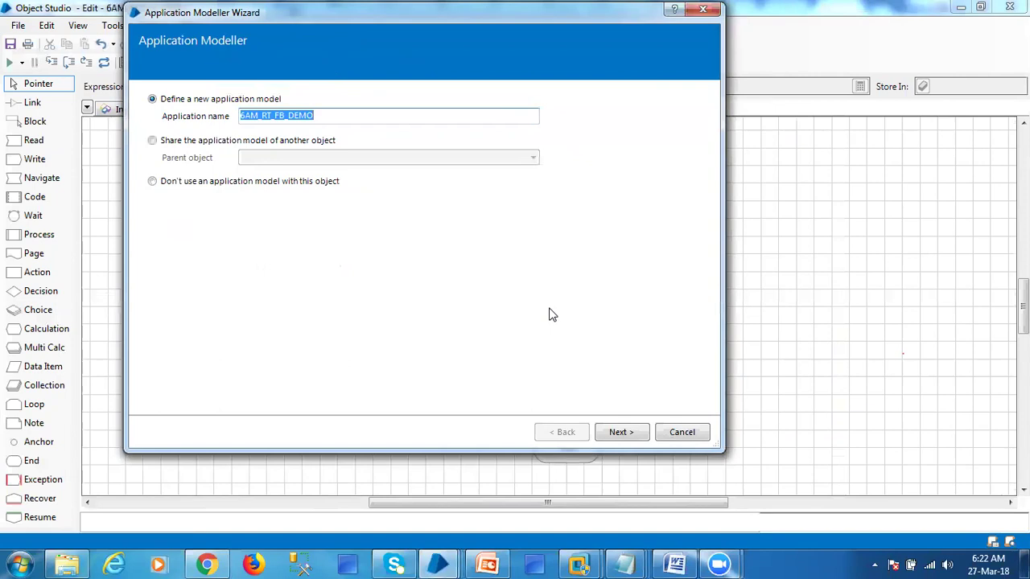
left_click(618, 435)
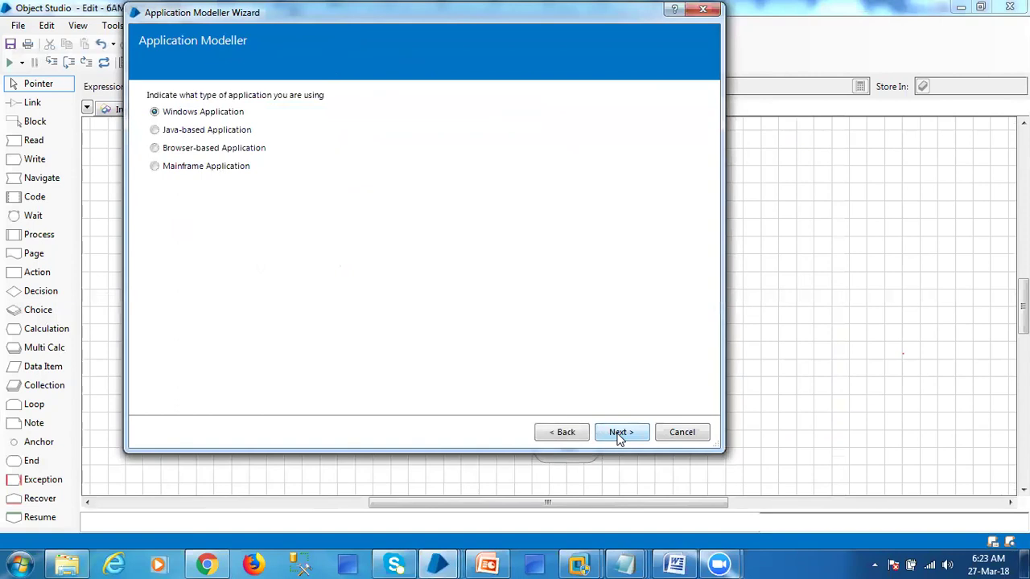
Choose Browser-based Application launched from an executable, reaching the iexplore.exe path step.
left_click(233, 151)
left_click(624, 432)
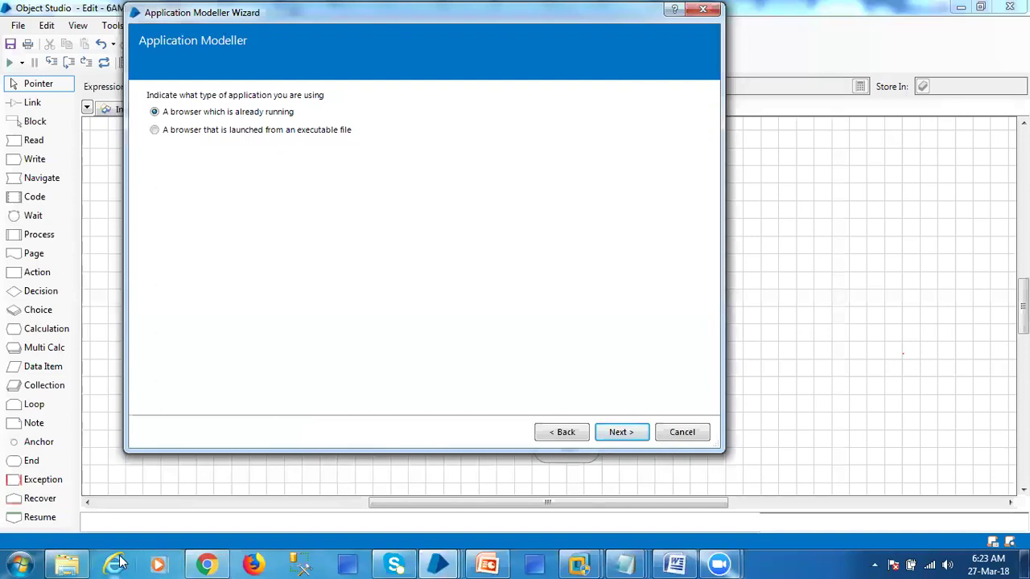
mouse_move(207, 563)
left_click(289, 140)
left_click(620, 432)
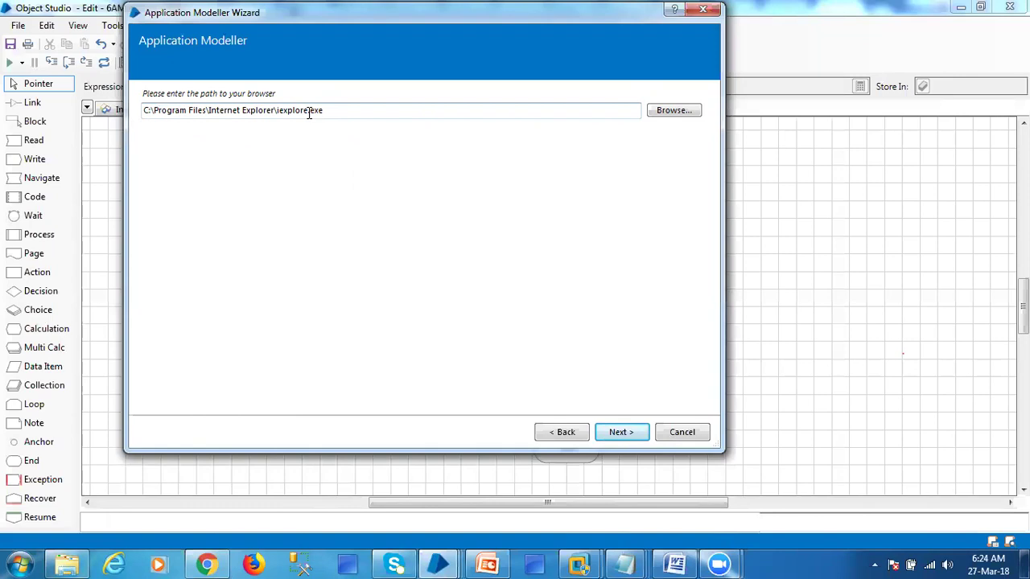
left_click(613, 436)
type("www.facebook.com")
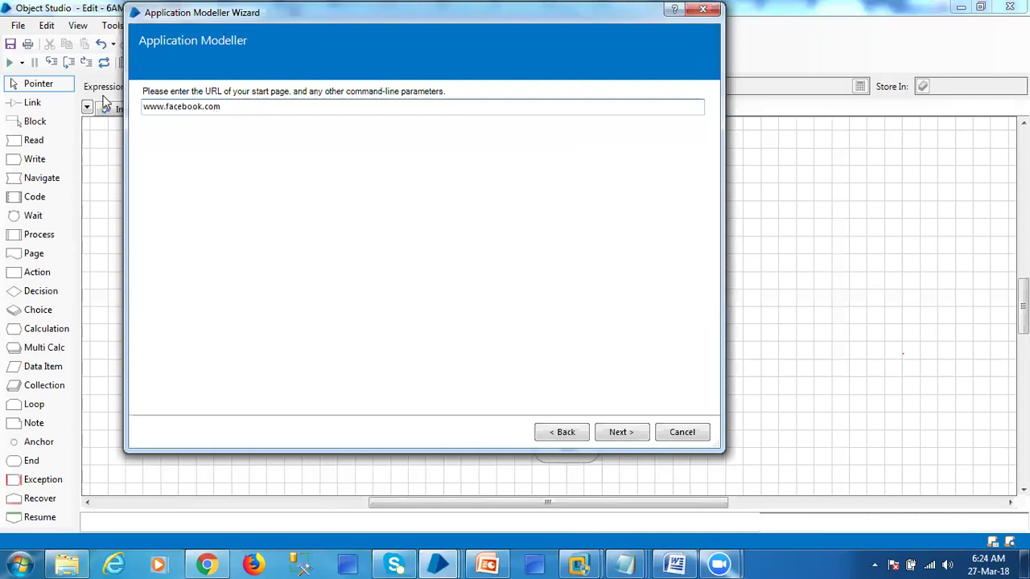
left_click(616, 432)
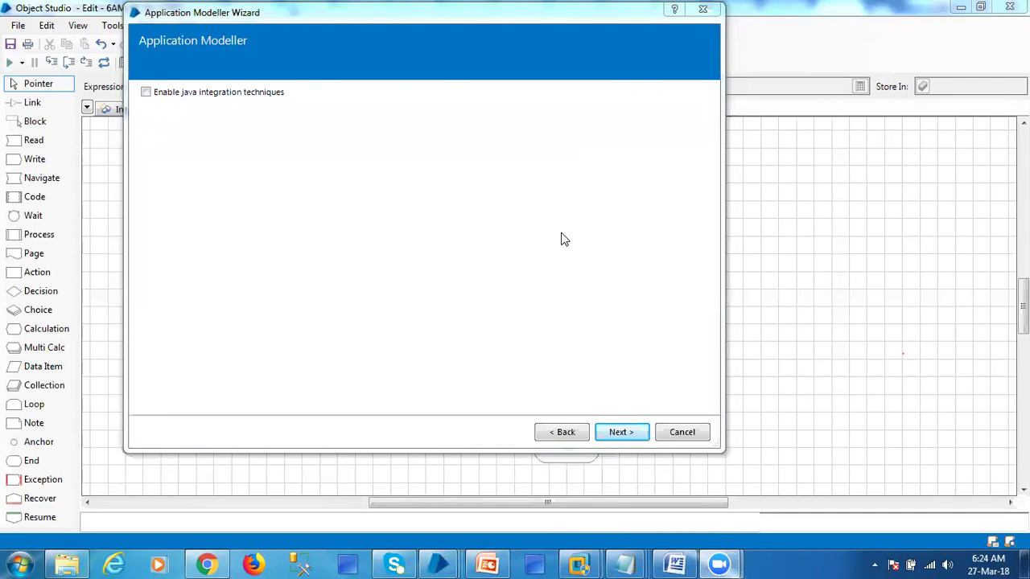
left_click(624, 432)
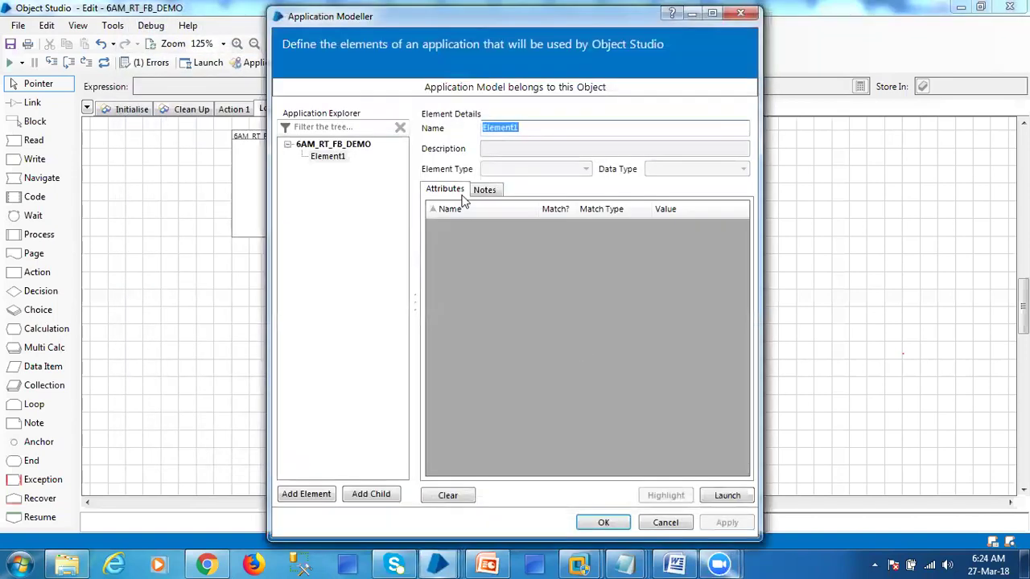
left_click(721, 497)
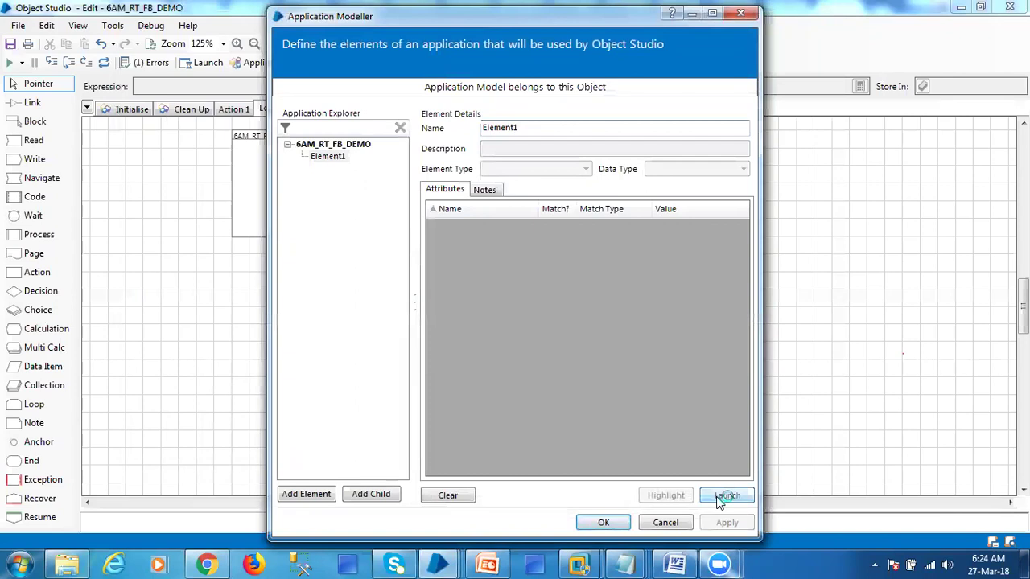
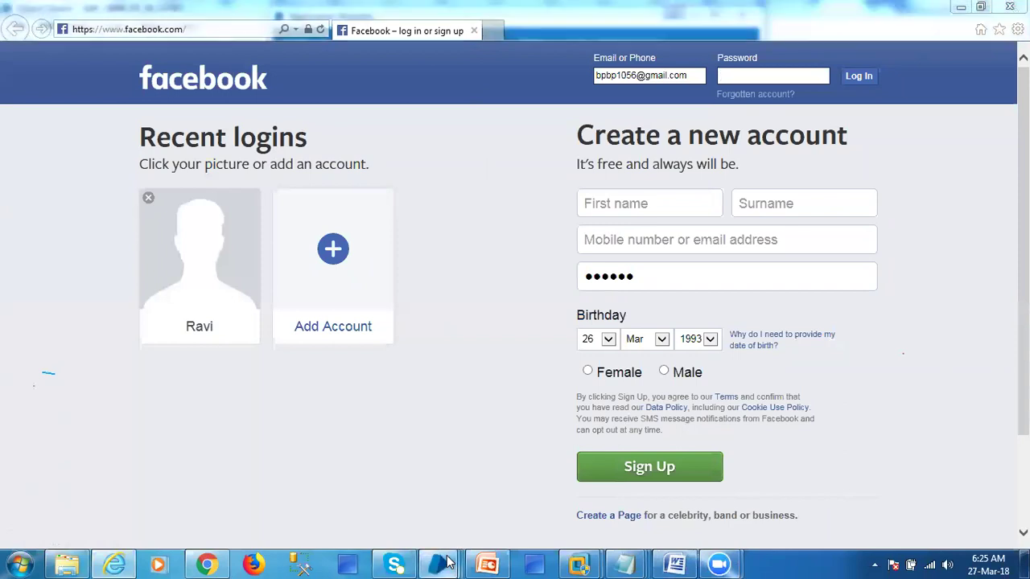
Bring the 6AM_RT_FB_DEMO Application Modeller, holding Element1, back in front of the Facebook page.
mouse_move(448, 561)
left_click(575, 493)
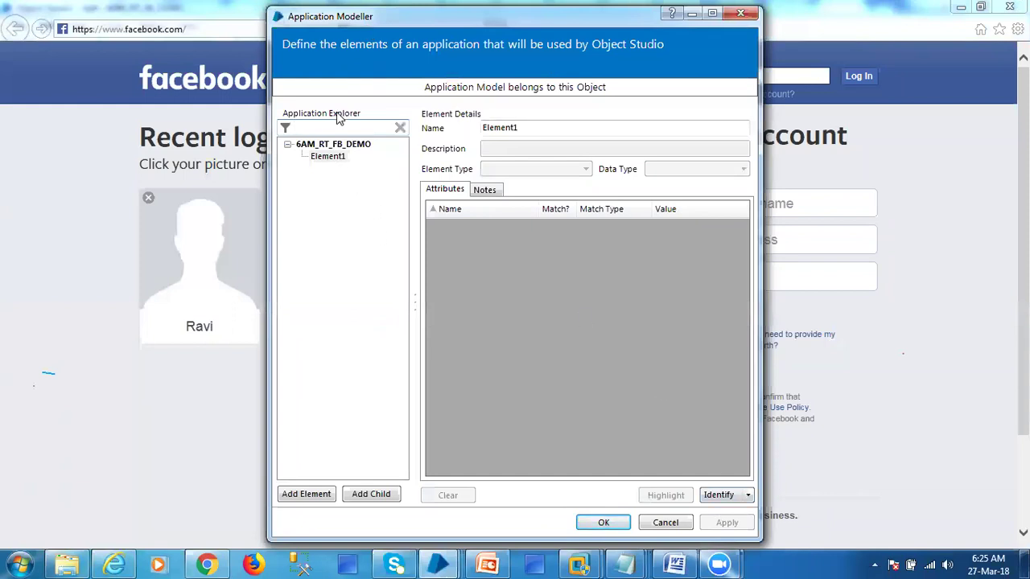
Rename Element1 to Username, capture Facebook's Email field for it, apply and highlight to verify.
left_click(651, 127)
type("Username")
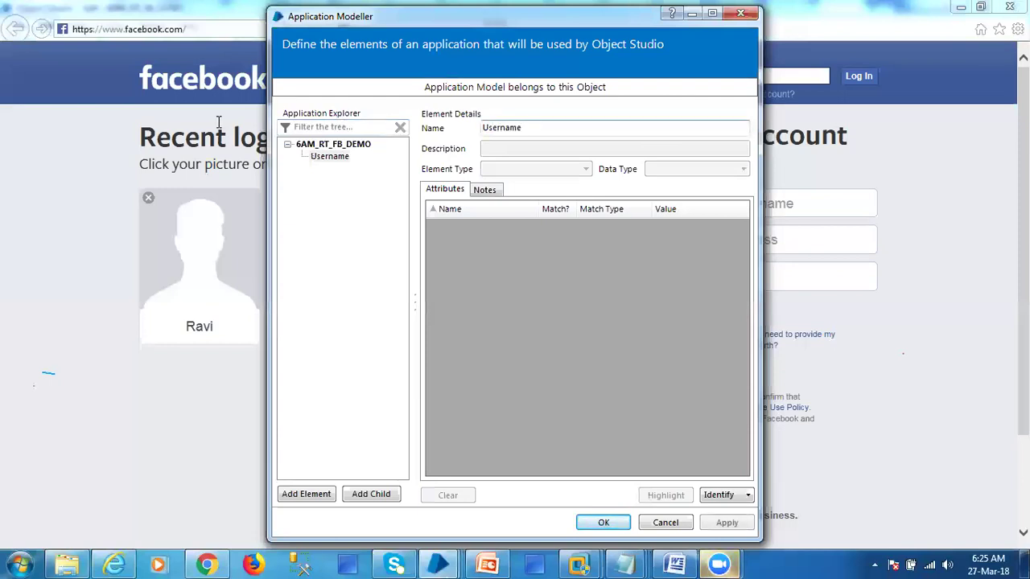
left_click(722, 495)
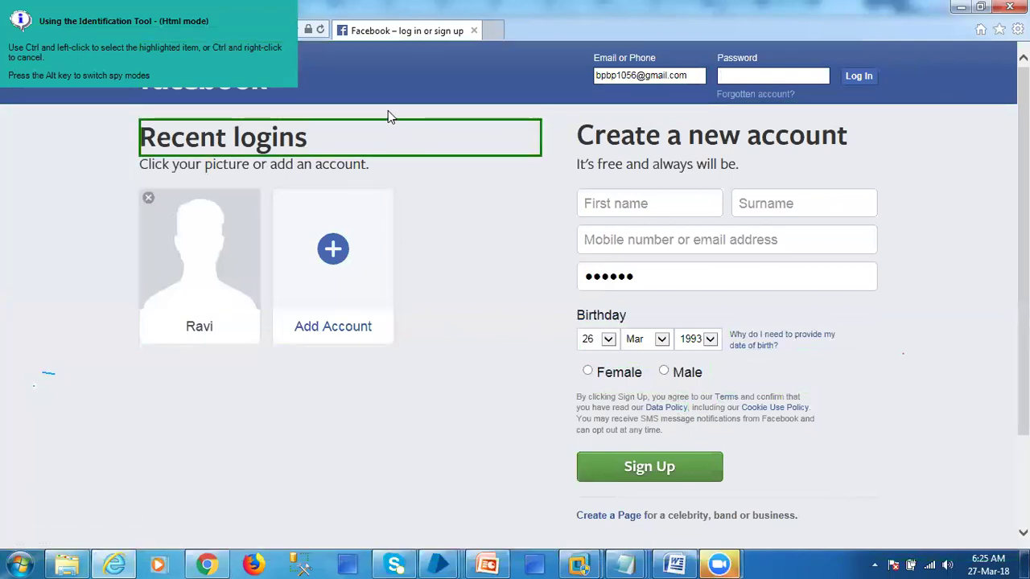
left_click(626, 77, "ctrl")
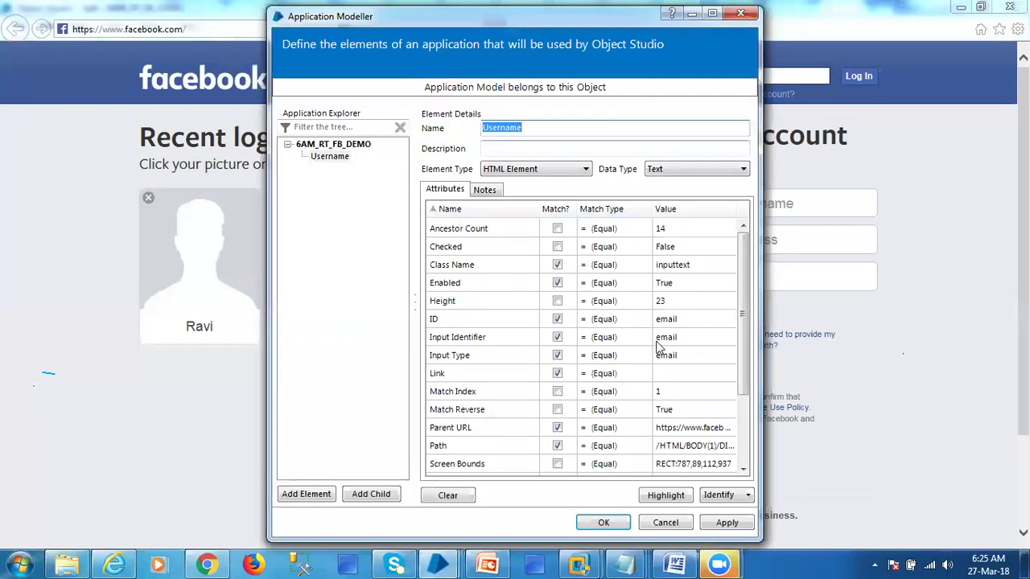
left_click(726, 523)
left_click(678, 496)
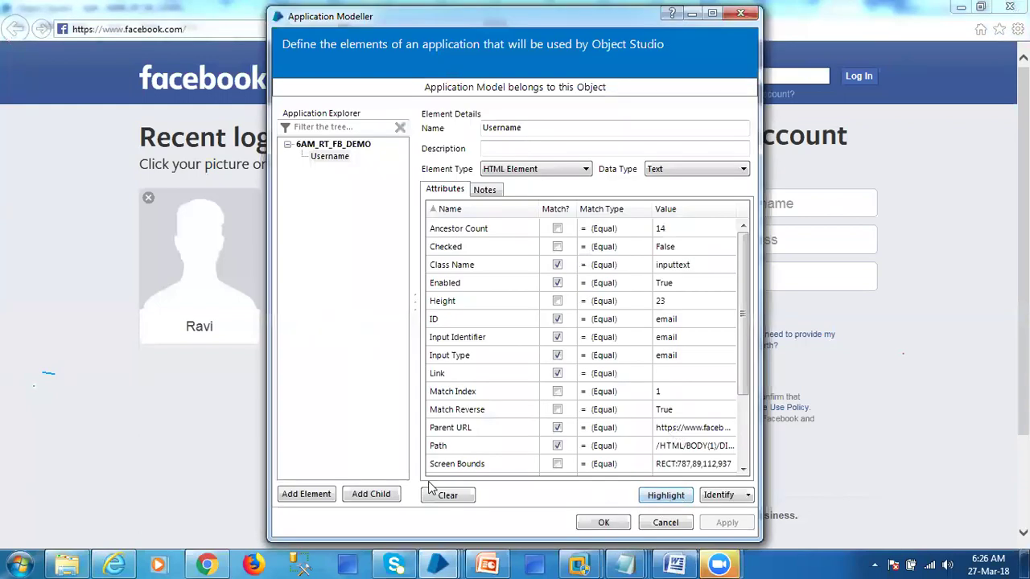
Add a Password element capturing the password field, then start a third element named LogIn.
left_click(318, 495)
type("Password")
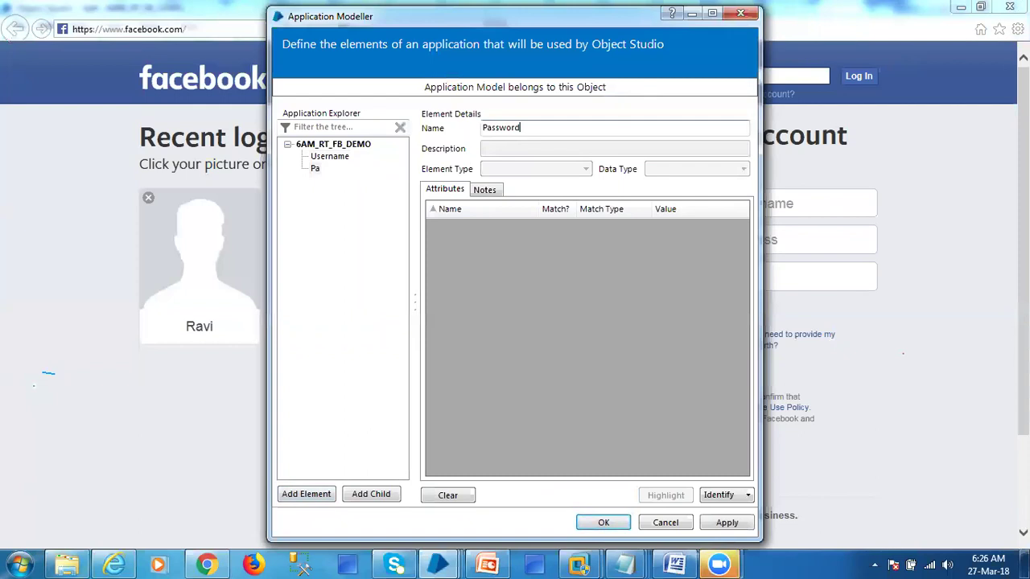
left_click(740, 496)
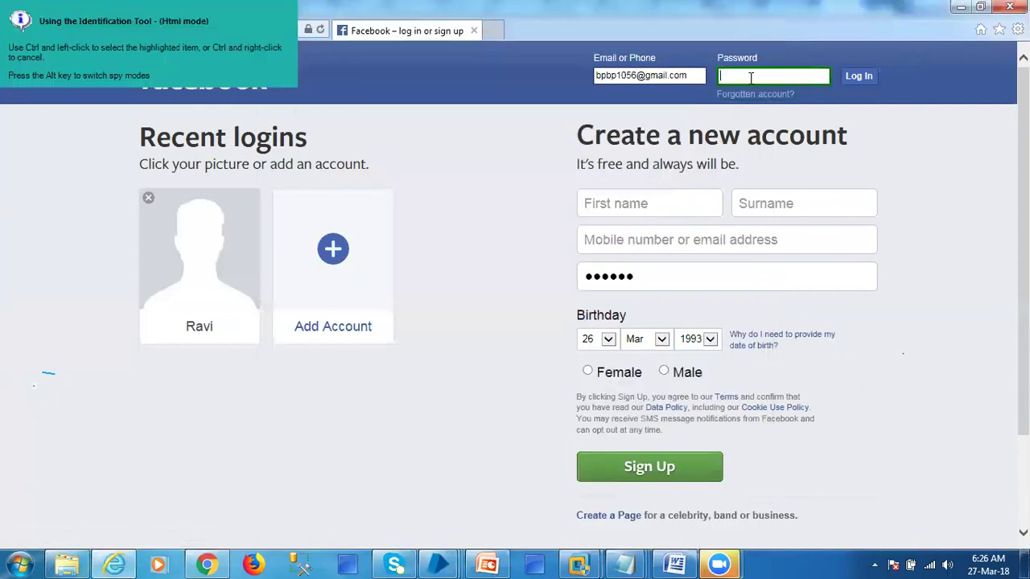
left_click(750, 77, "ctrl")
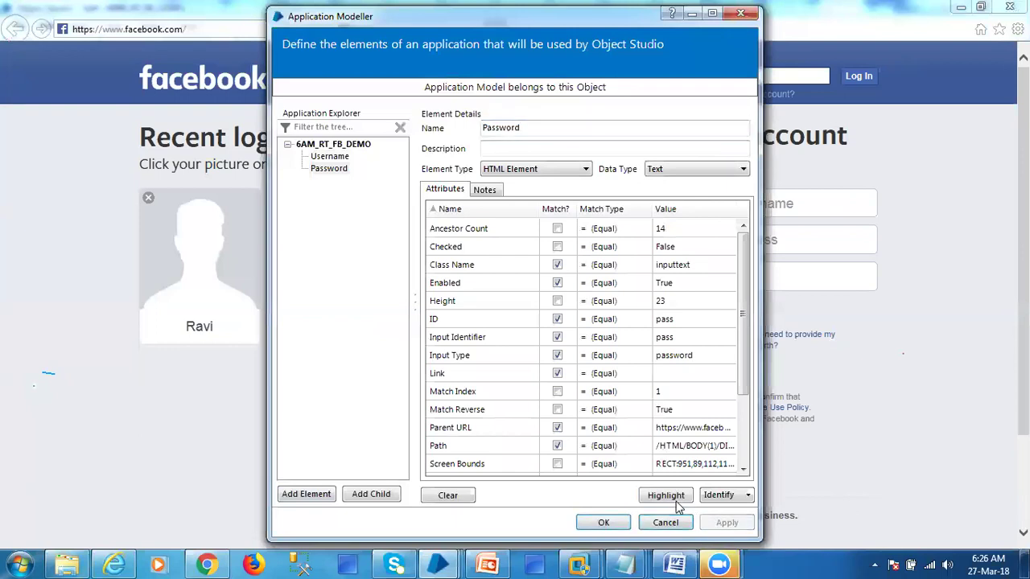
left_click(669, 494)
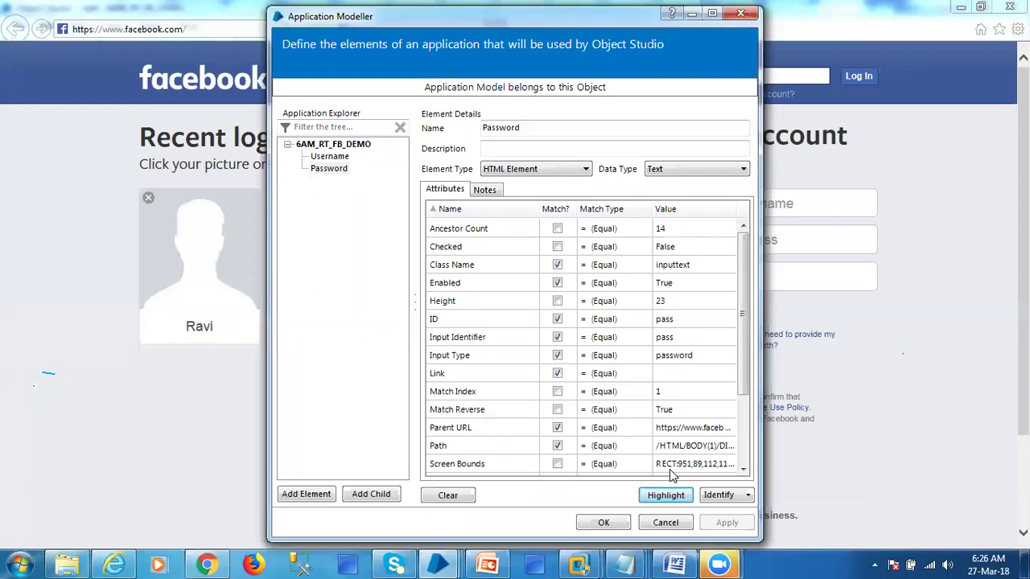
left_click(324, 494)
type("LogIn")
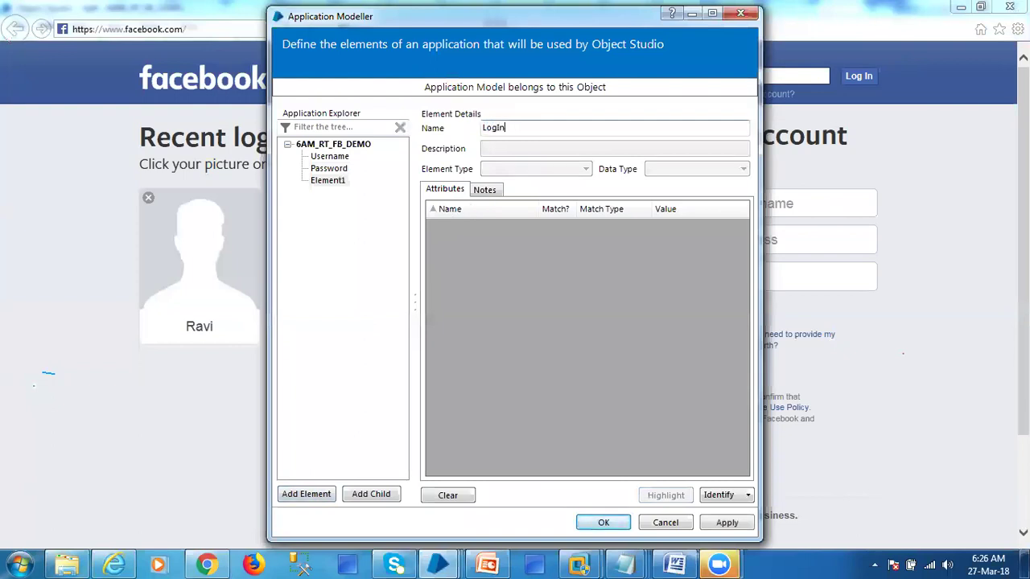
Capture Facebook's Log In button as the LogIn element and highlight it to verify.
left_click(708, 496)
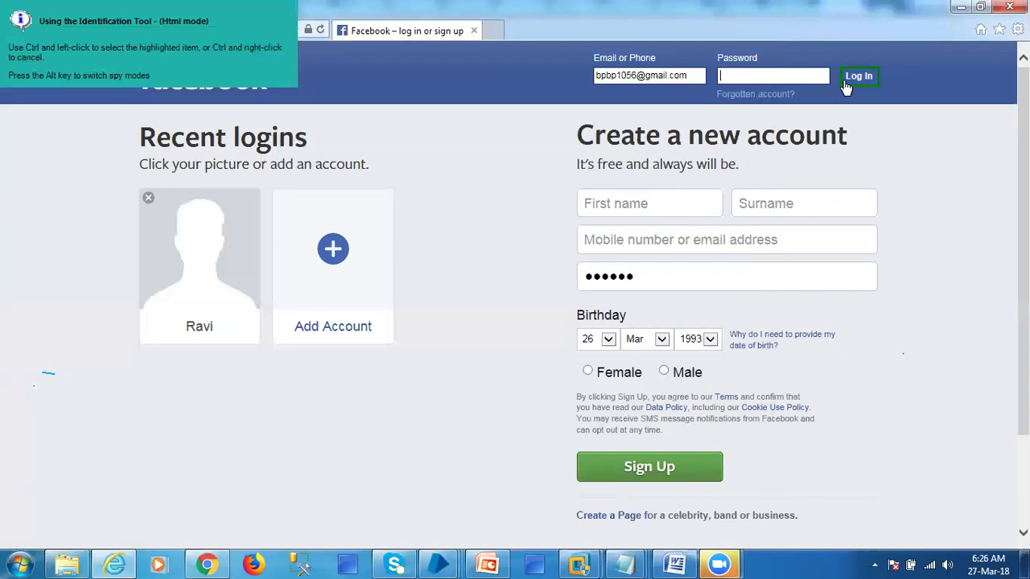
left_click(846, 87, "ctrl")
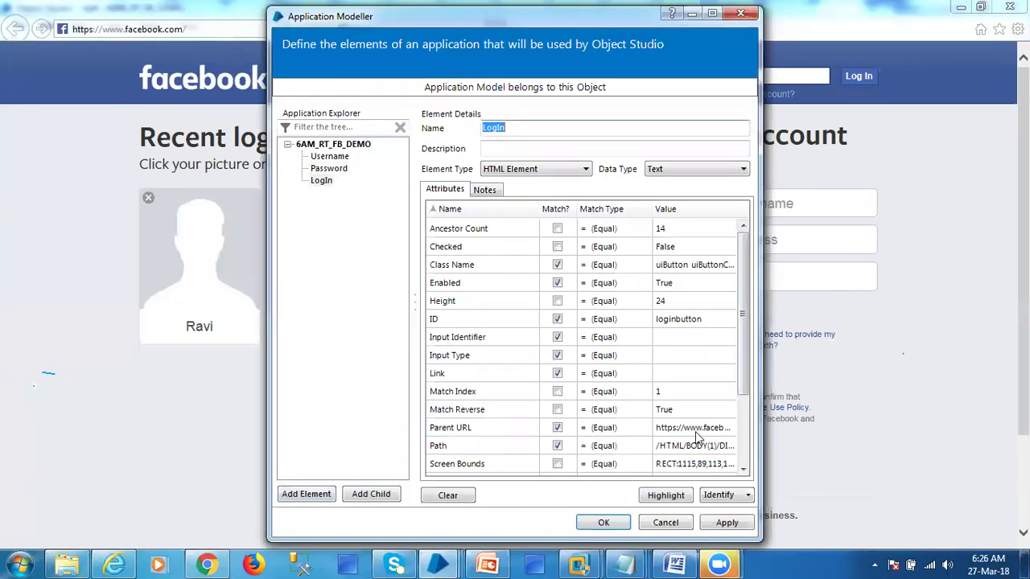
left_click(674, 499)
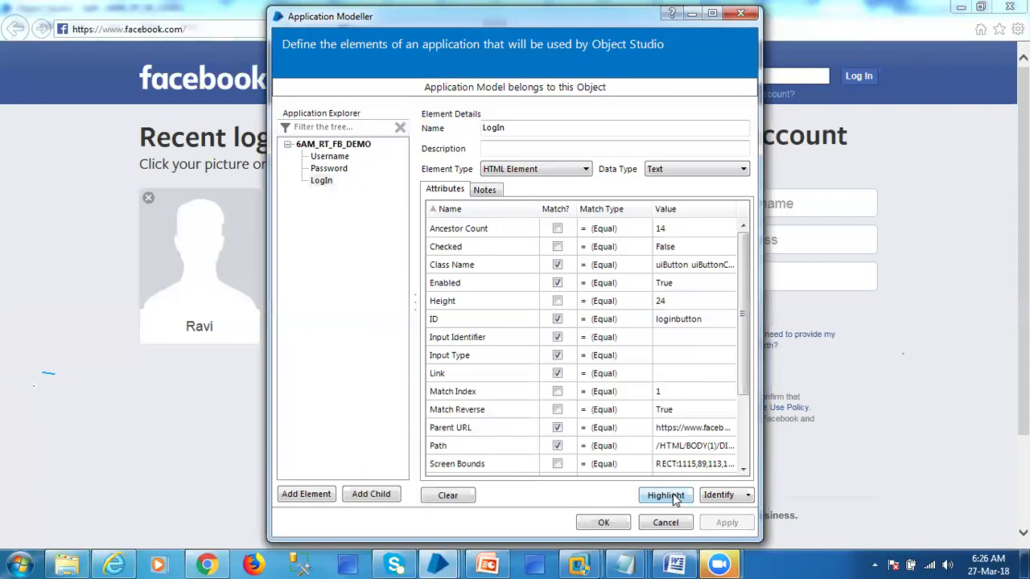
Save and close the Application Modeller, returning to Object Studio's LogIN page.
left_click(603, 523)
mouse_move(438, 565)
left_click(494, 465)
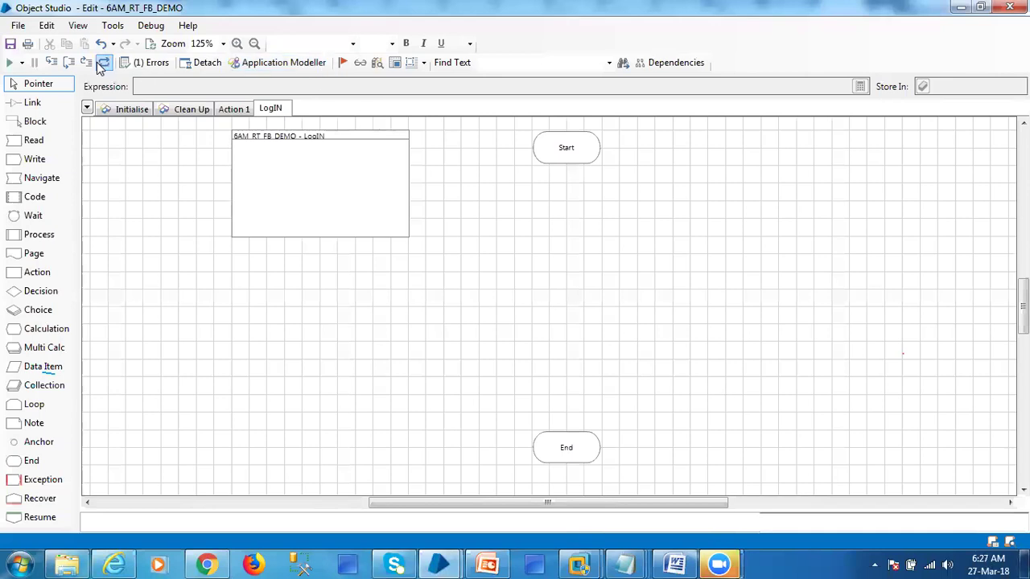
left_click(300, 64)
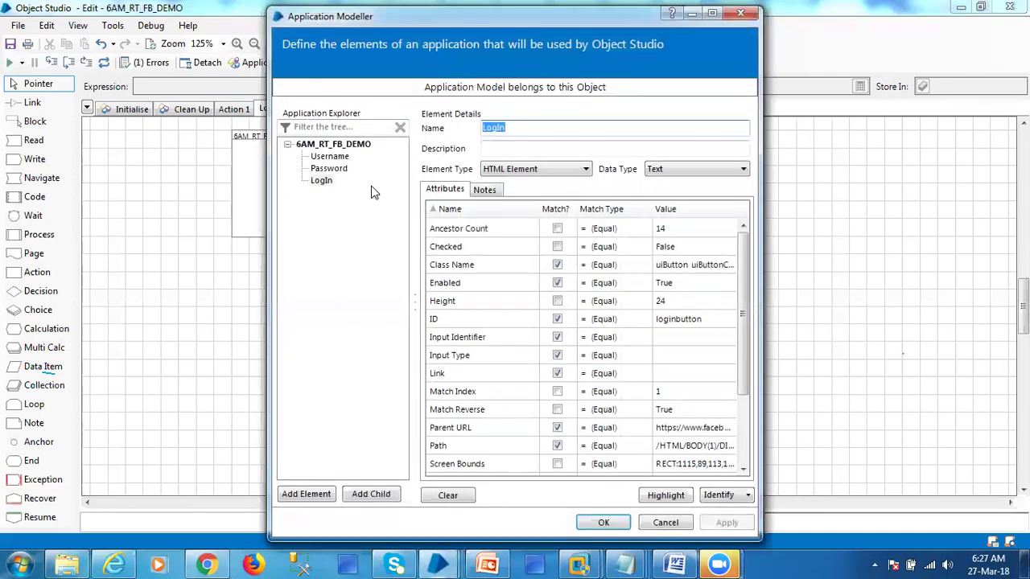
left_click(345, 147)
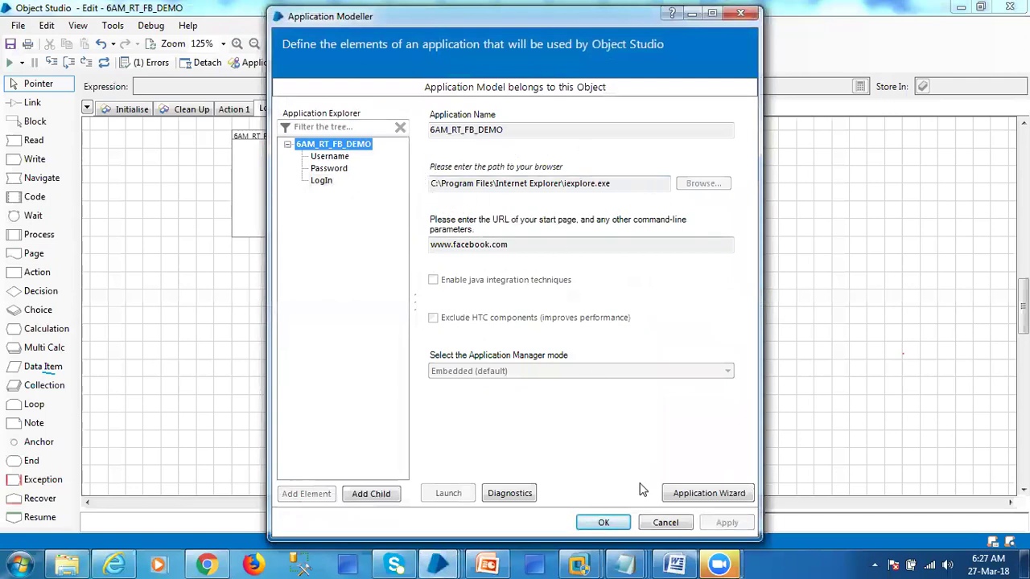
left_click(604, 523)
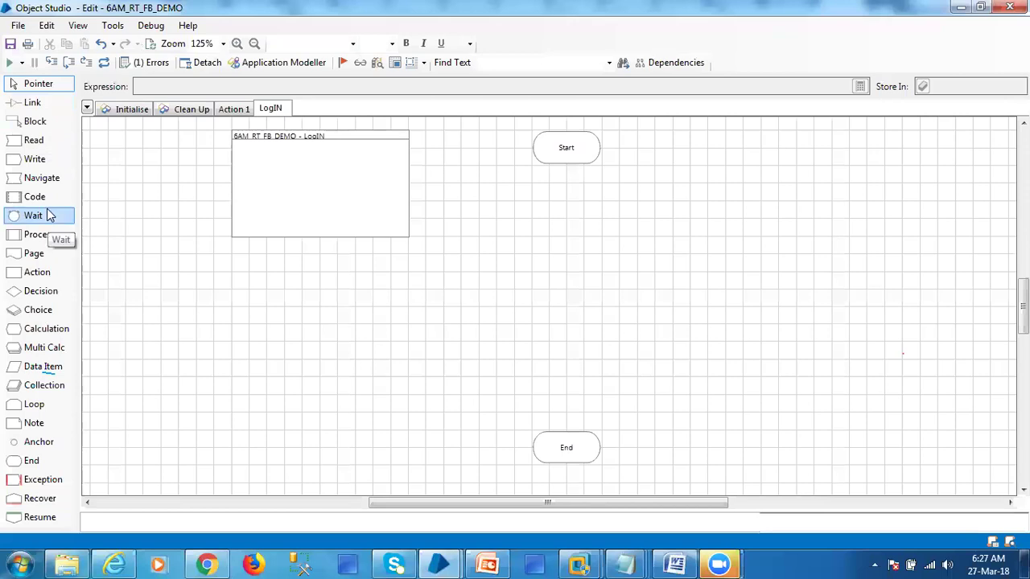
Place a Navigate stage named Launch below Start that performs Launch on 6AM_RT_FB_DEMO.
left_click_drag(36, 184, 567, 219)
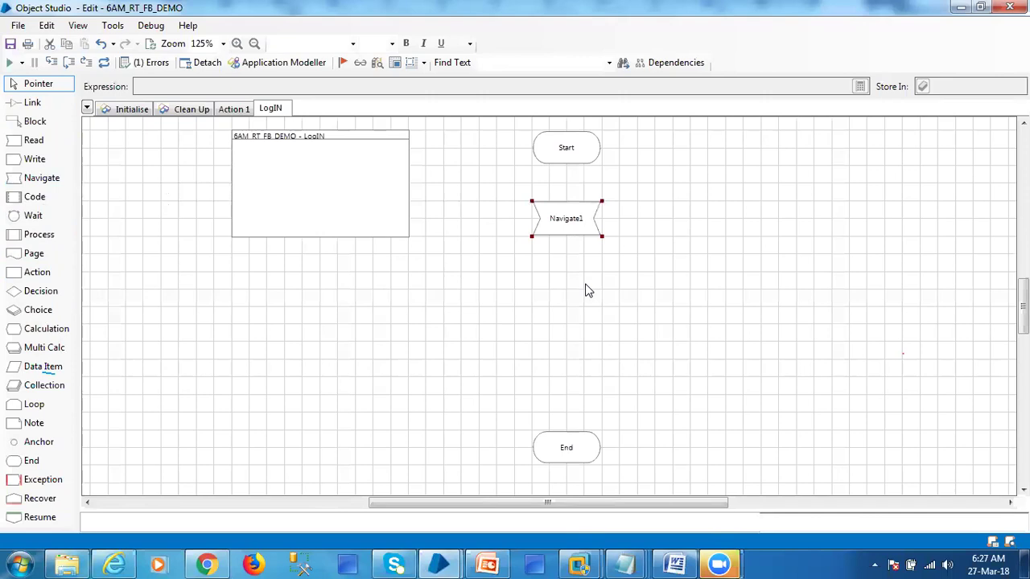
double_click(552, 221)
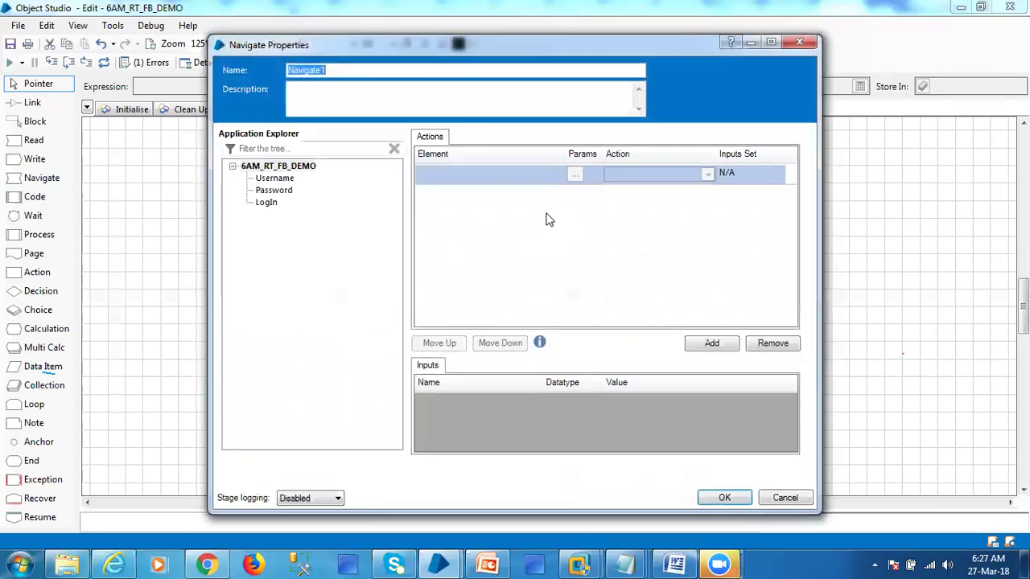
type("Lau")
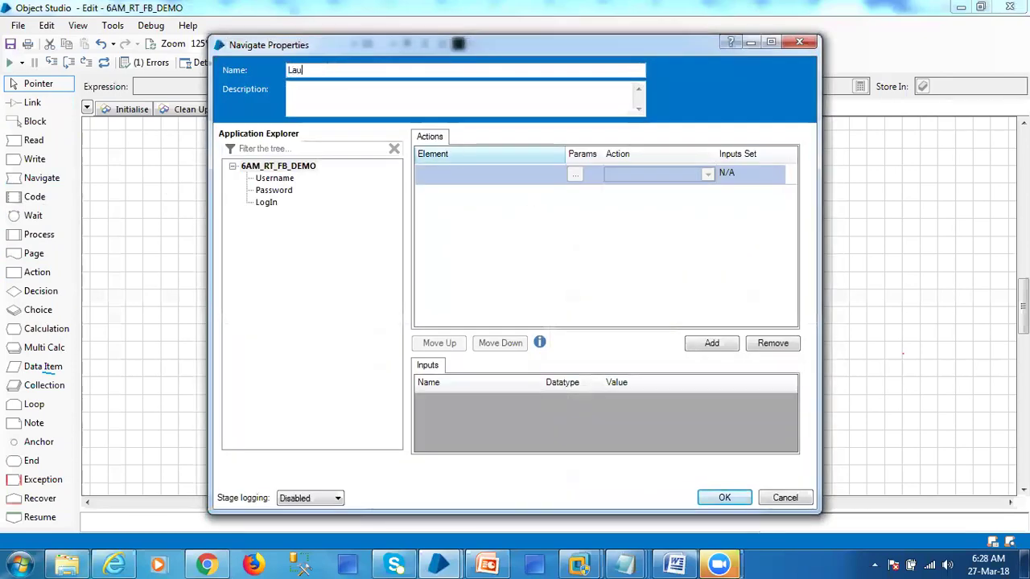
type("nch")
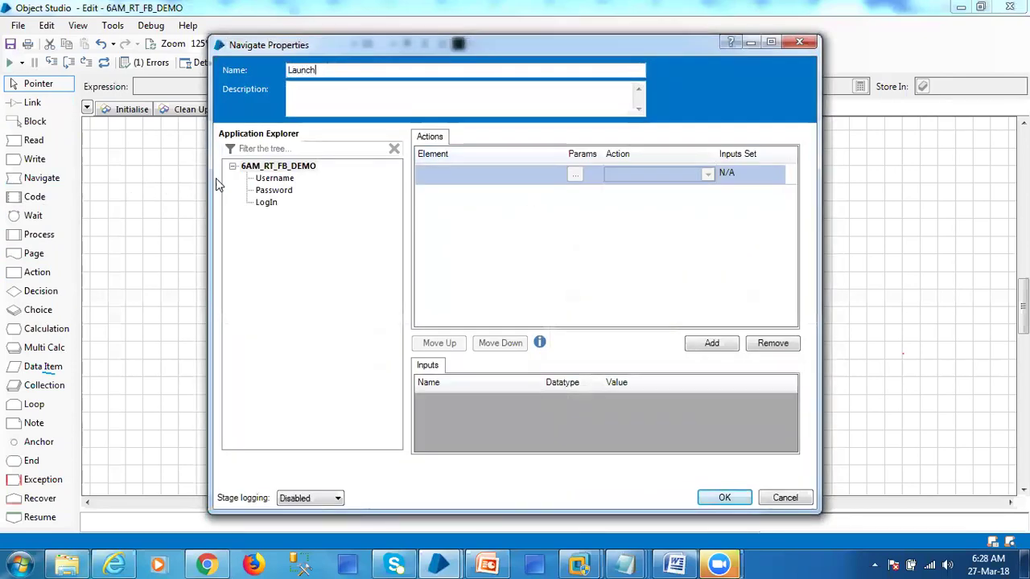
left_click(277, 176)
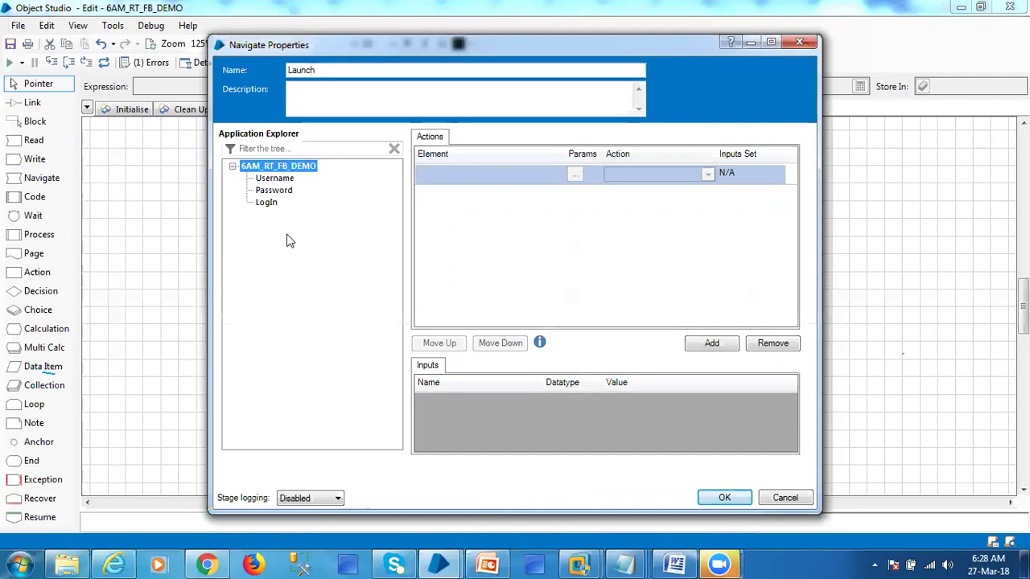
left_click_drag(270, 167, 444, 173)
left_click(698, 177)
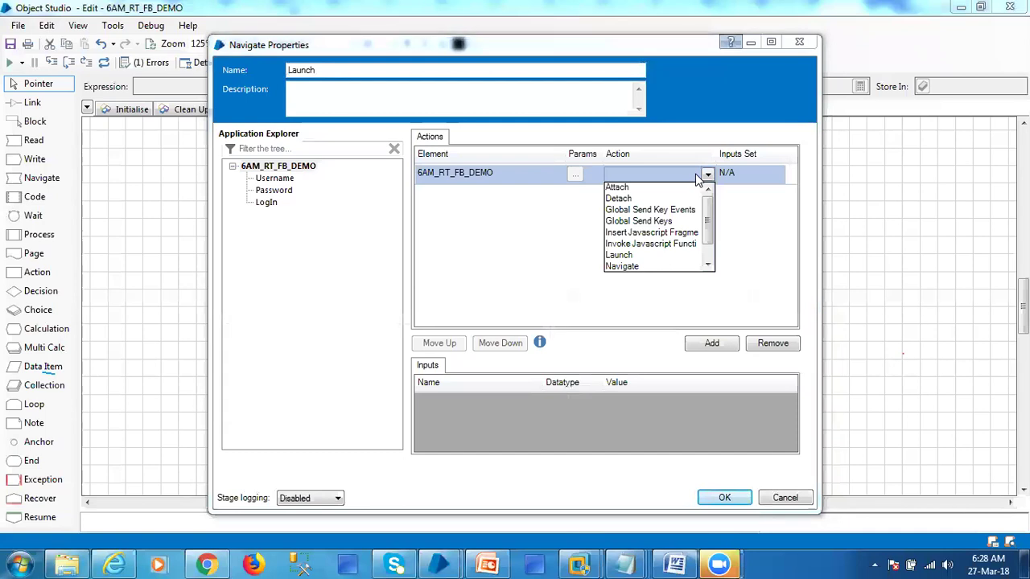
left_click(663, 254)
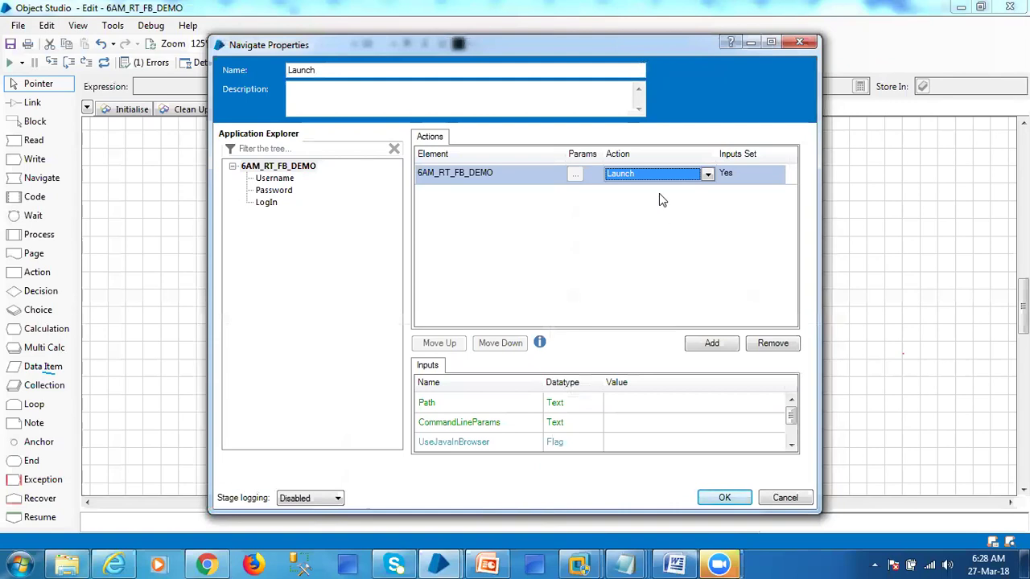
left_click(722, 498)
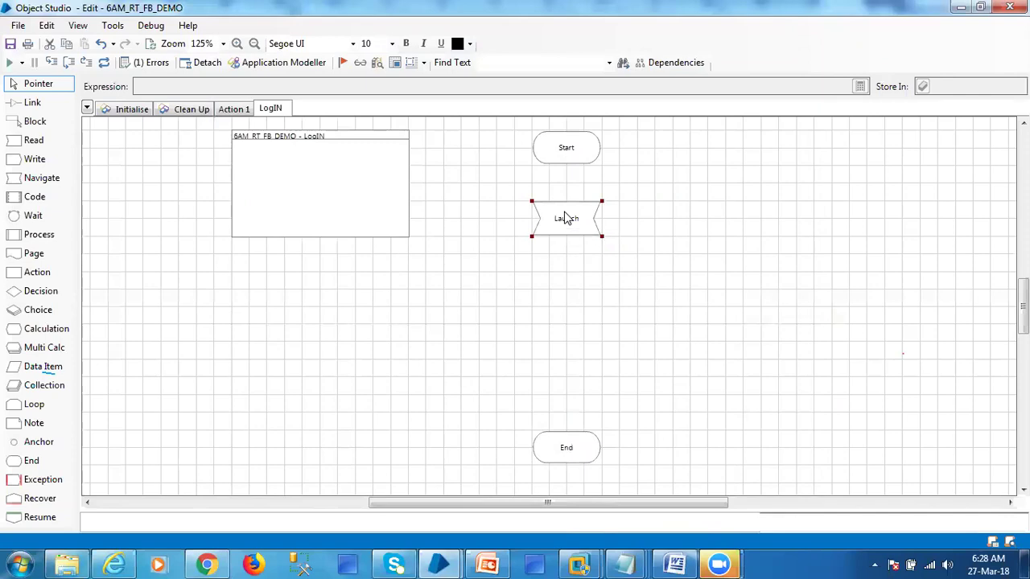
Add a Wait1 stage beside Launch with a 3-second timeout and its Time Out1 below.
left_click(115, 563)
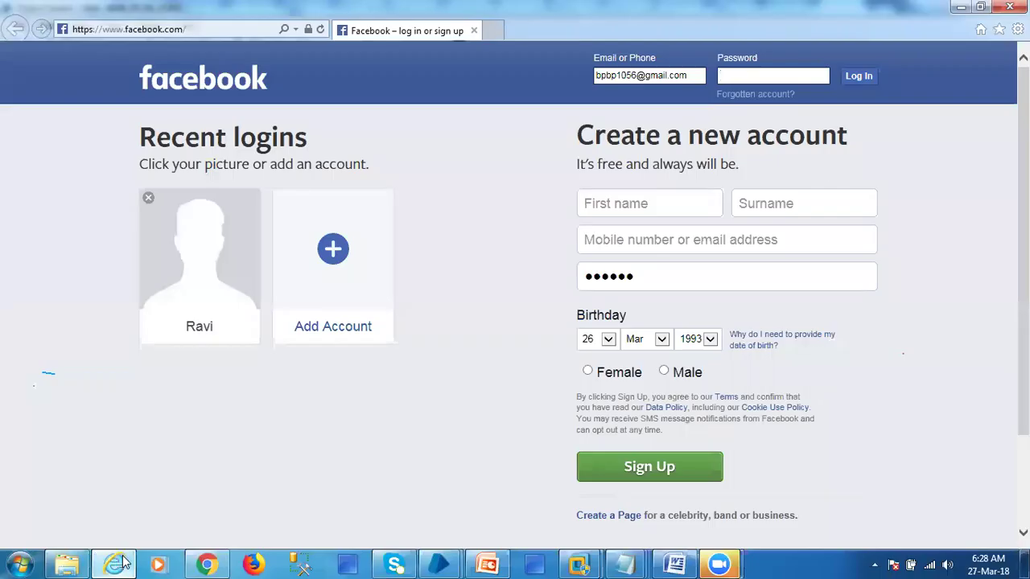
left_click(115, 563)
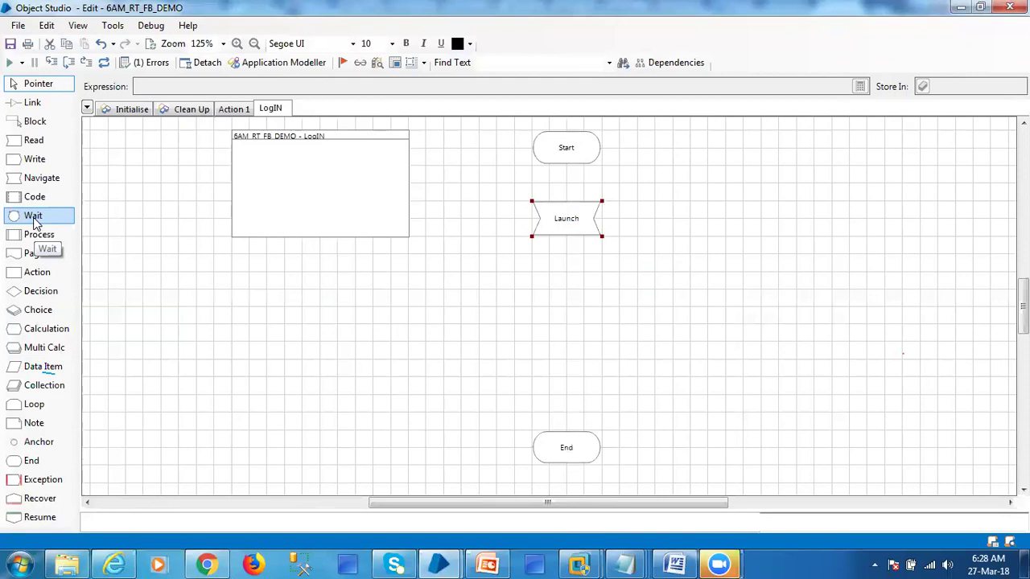
left_click_drag(33, 219, 654, 225)
left_click_drag(655, 364, 653, 310)
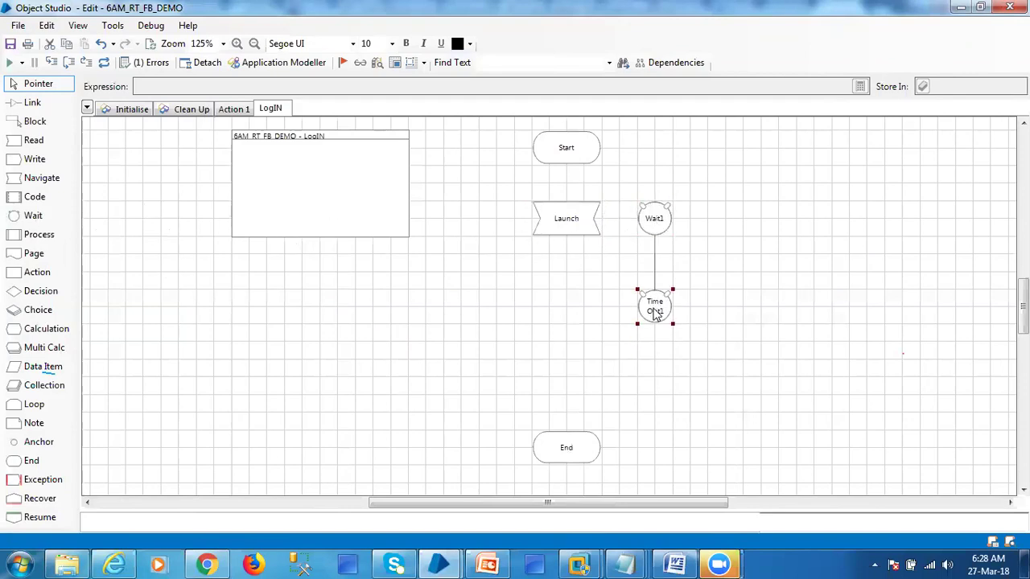
double_click(653, 218)
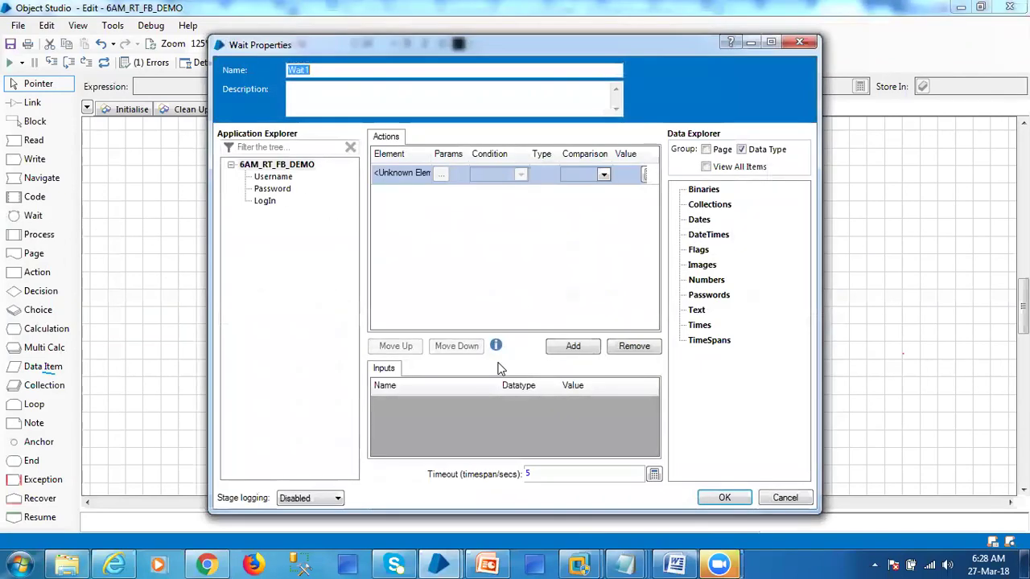
double_click(527, 474)
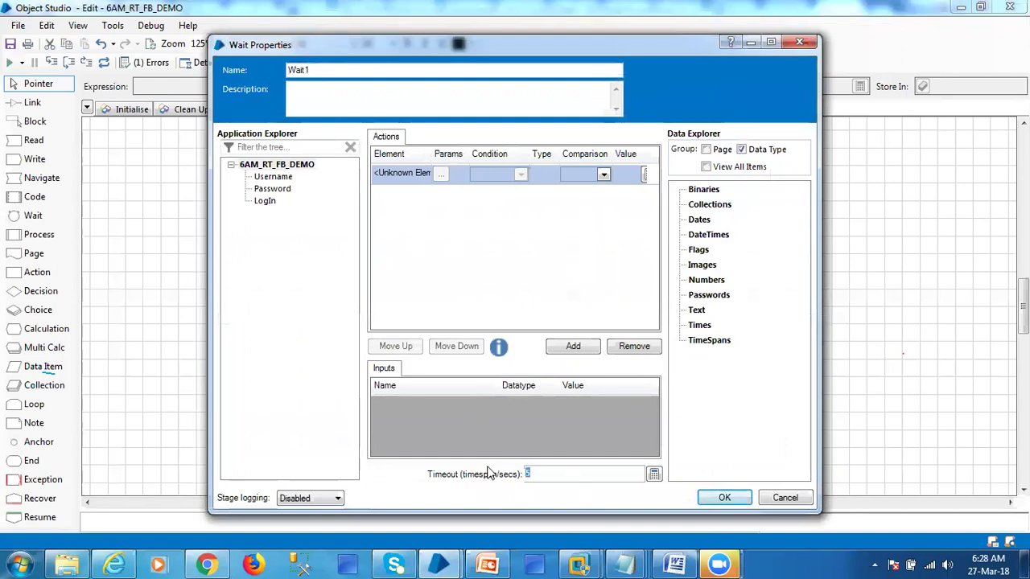
type("3")
left_click(724, 497)
left_click(658, 305)
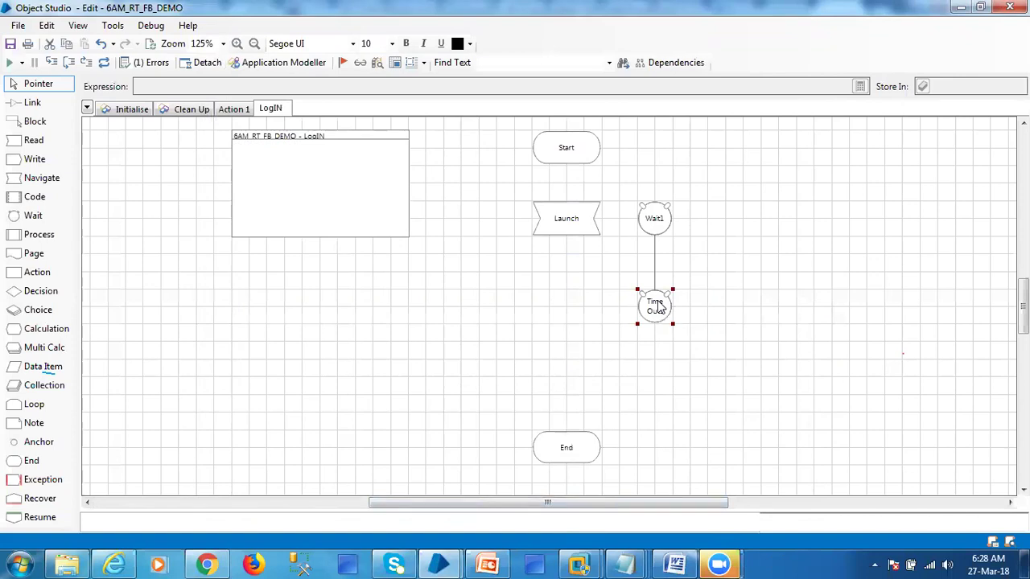
Add a Write stage named Username that writes the login e-mail address into the Username element.
left_click_drag(22, 163, 577, 314)
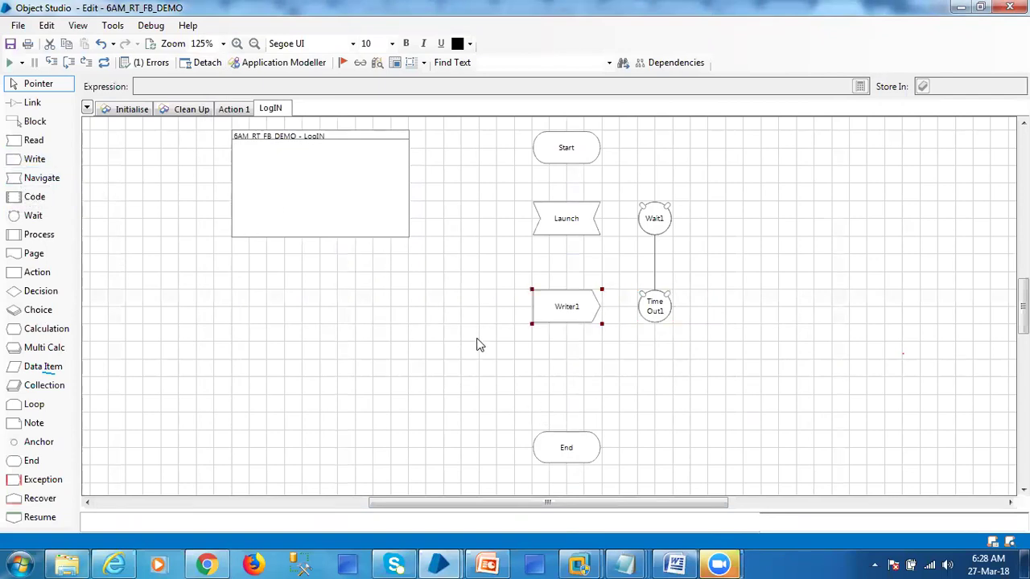
double_click(542, 303)
type("Username")
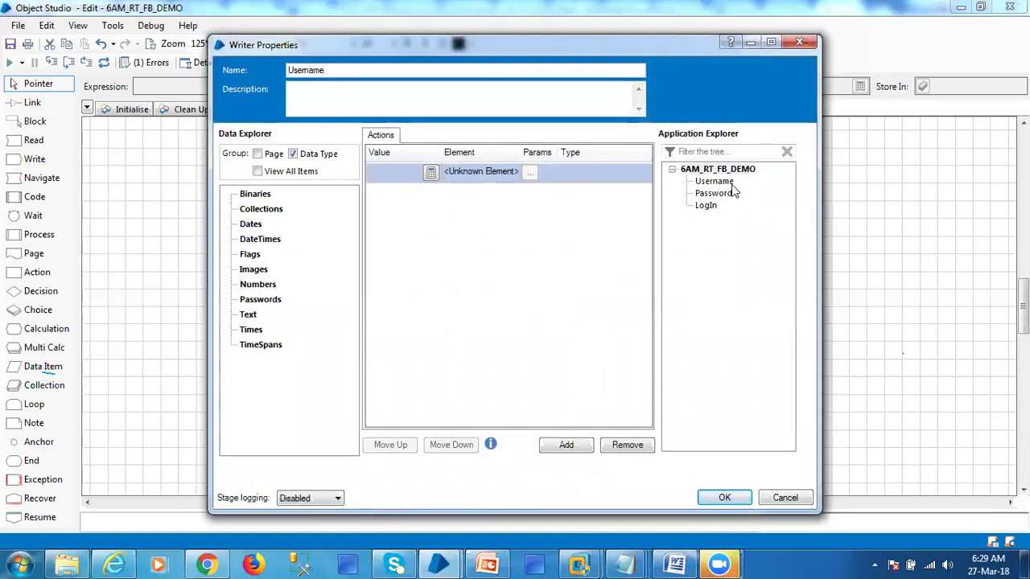
left_click(712, 183)
left_click_drag(713, 182, 491, 172)
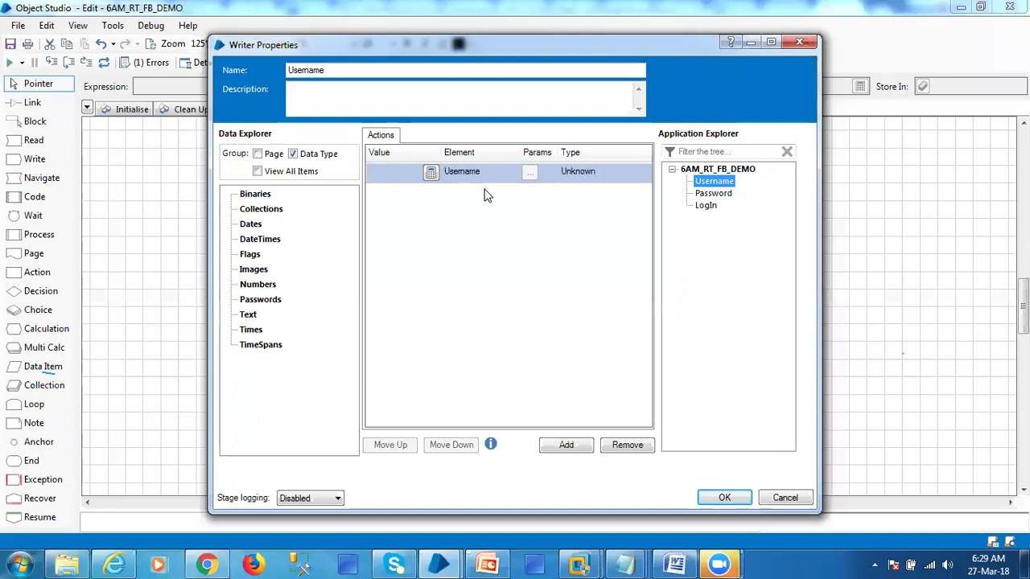
left_click(402, 169)
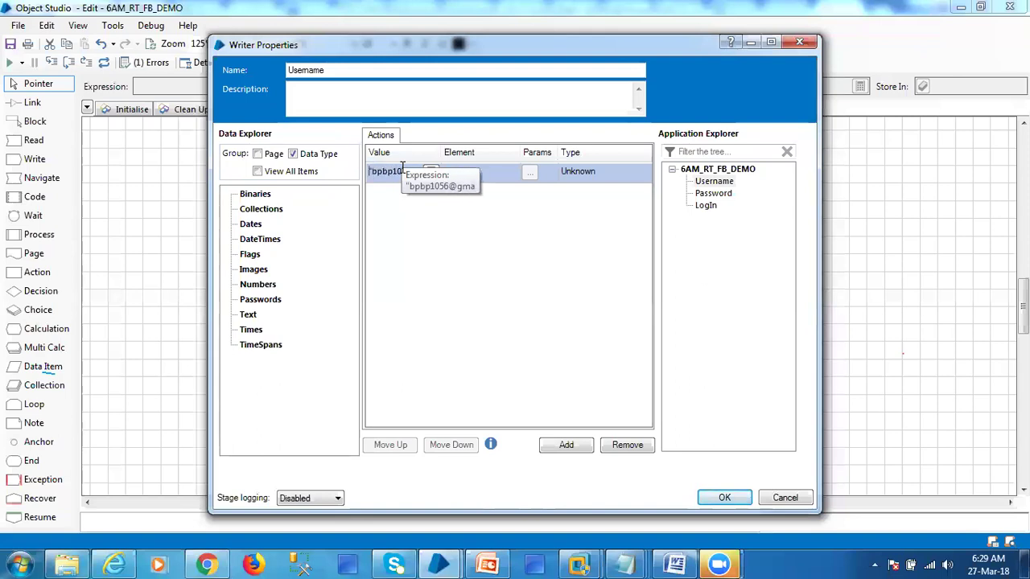
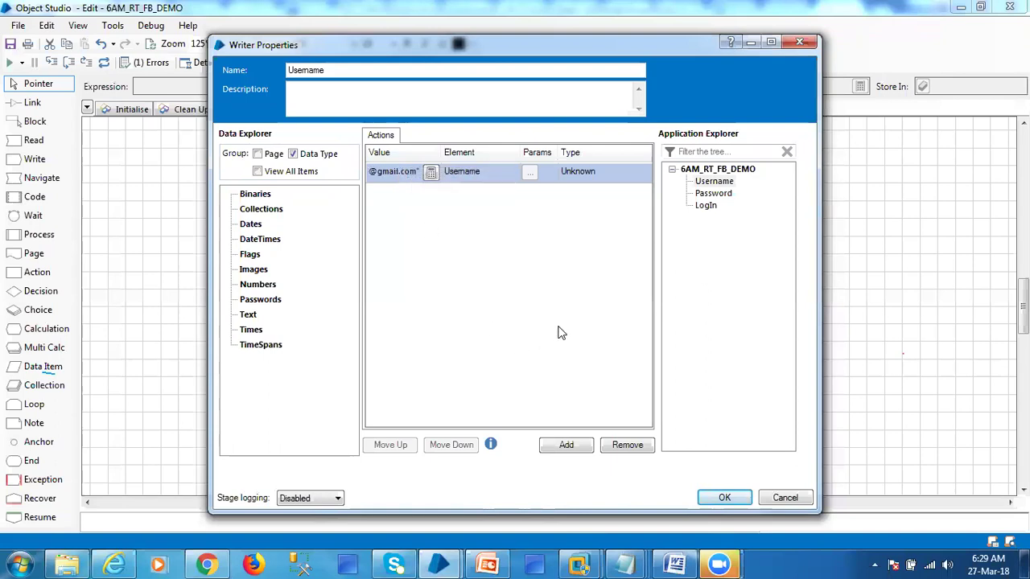
left_click(724, 498)
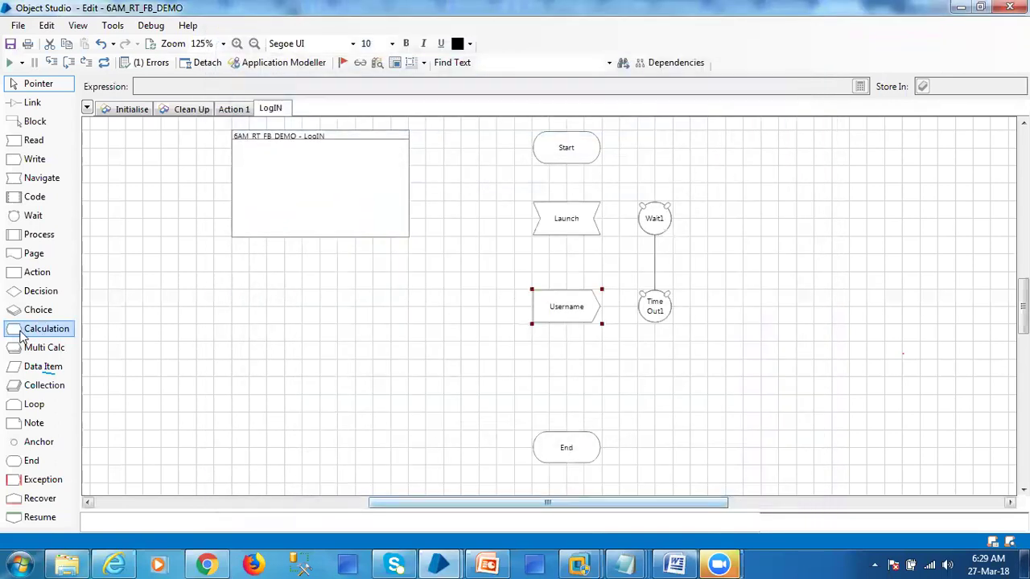
Add a second Write stage that writes the account password into the Password element.
left_click_drag(28, 158, 567, 366)
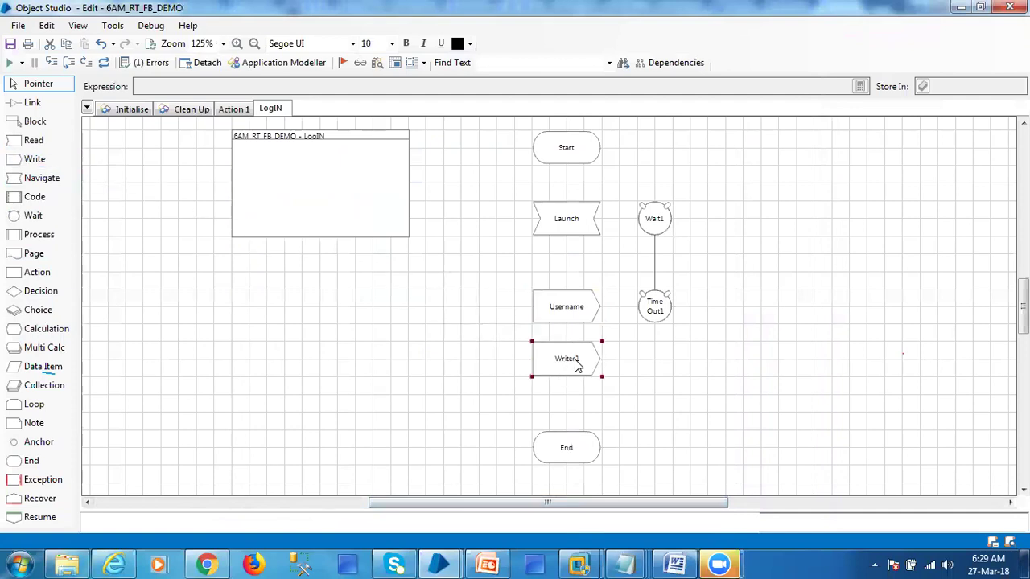
double_click(576, 363)
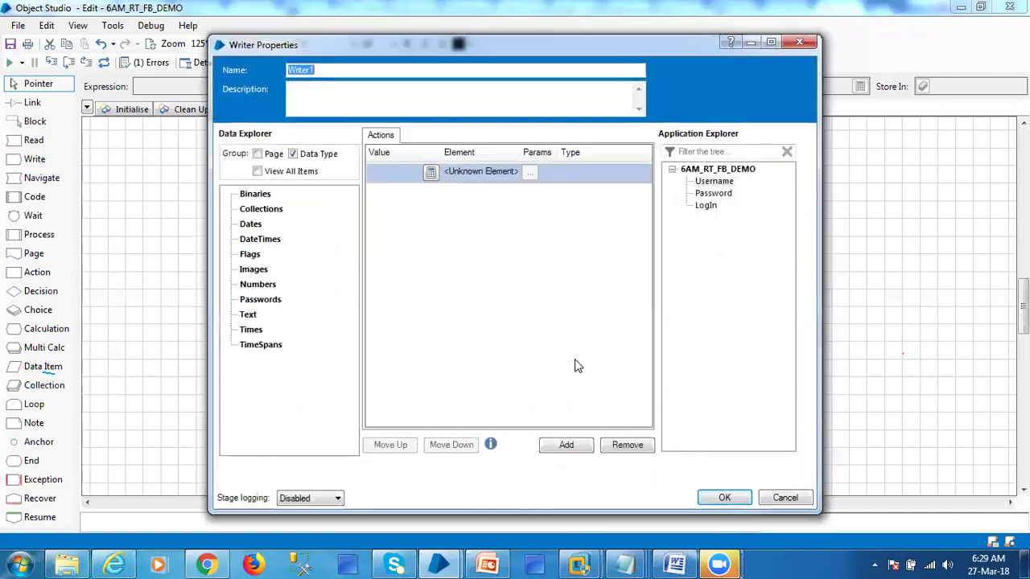
left_click_drag(441, 152, 477, 158)
left_click_drag(712, 193, 437, 172)
left_click(433, 176)
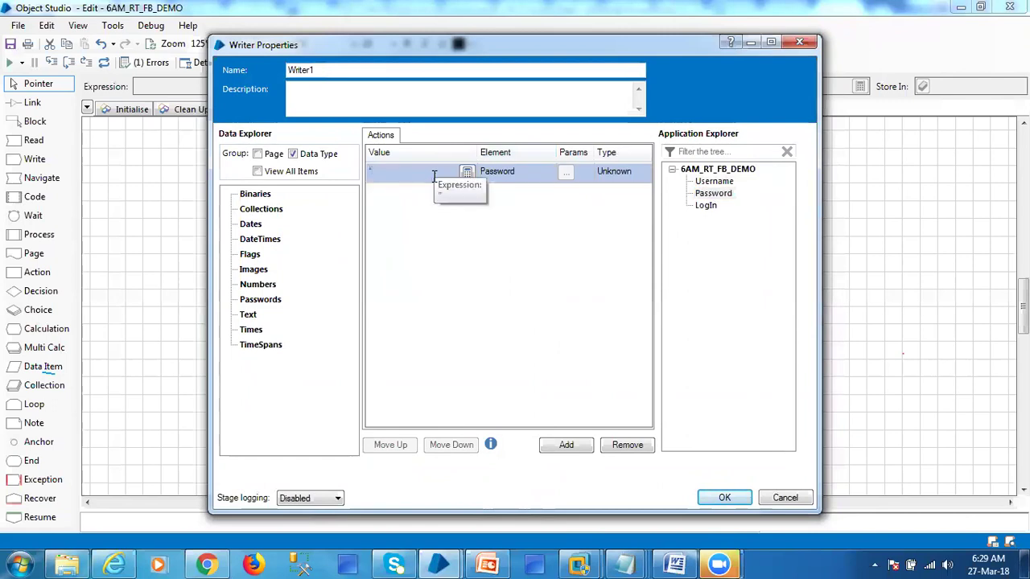
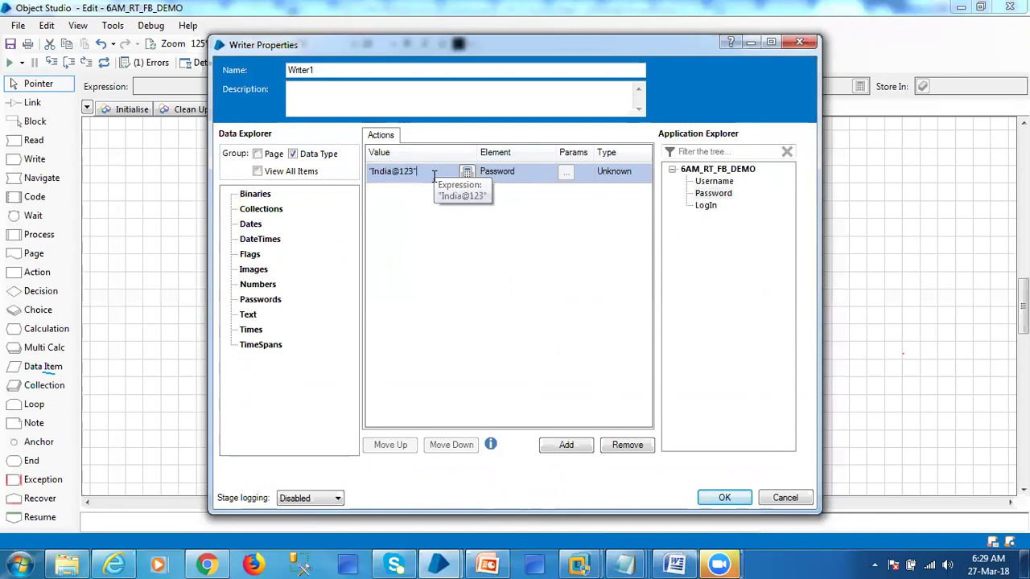
left_click(717, 497)
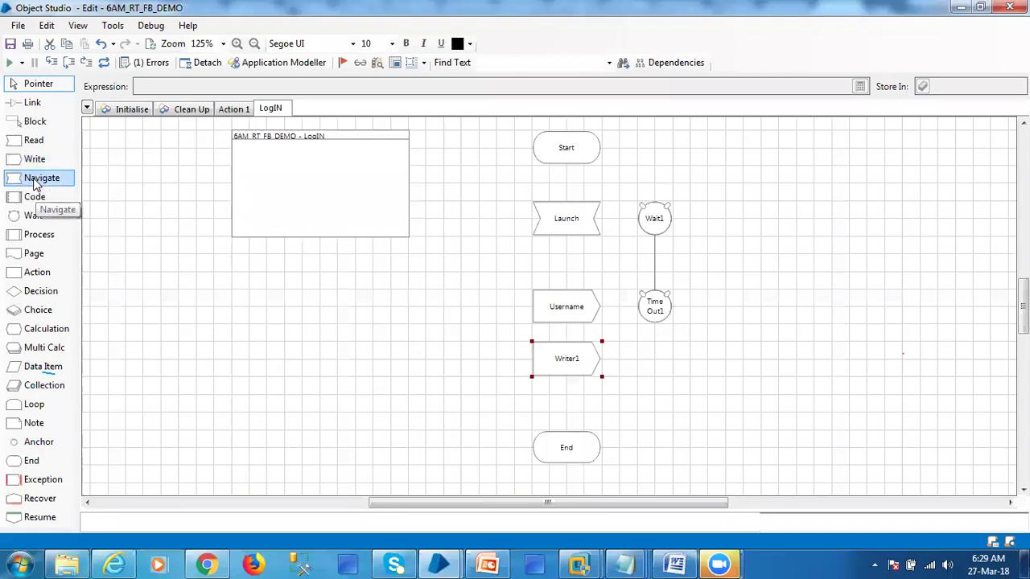
Name the second write stage Password and place a new Navigate stage between Password and End.
left_click_drag(26, 184, 660, 406)
double_click(566, 358)
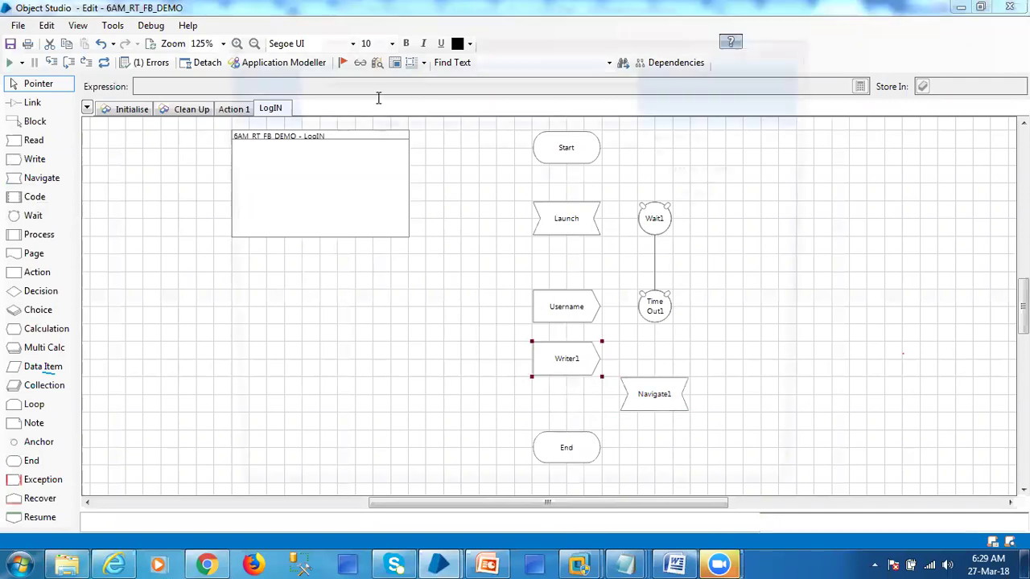
type("Pa")
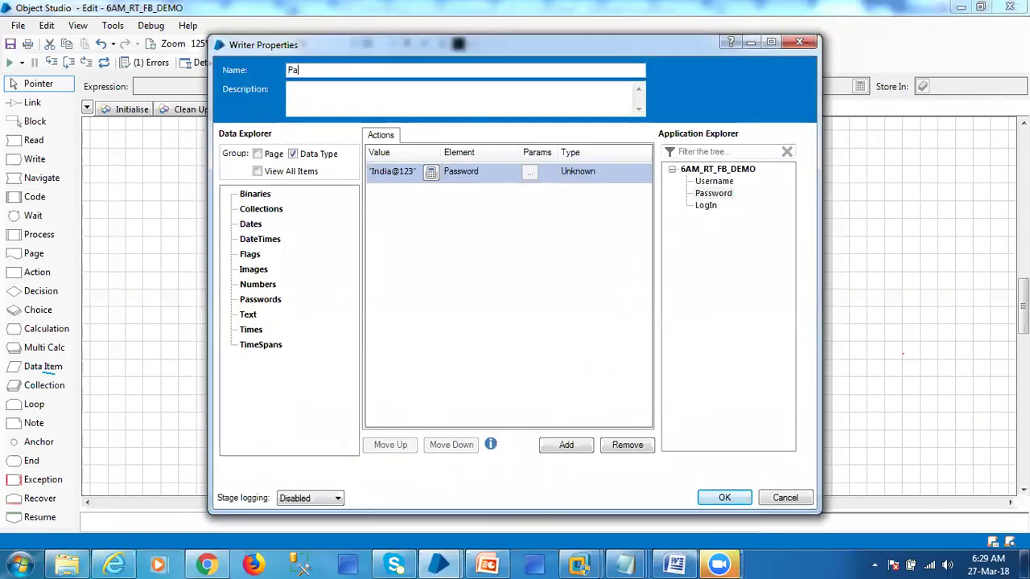
type("ssword")
left_click(722, 496)
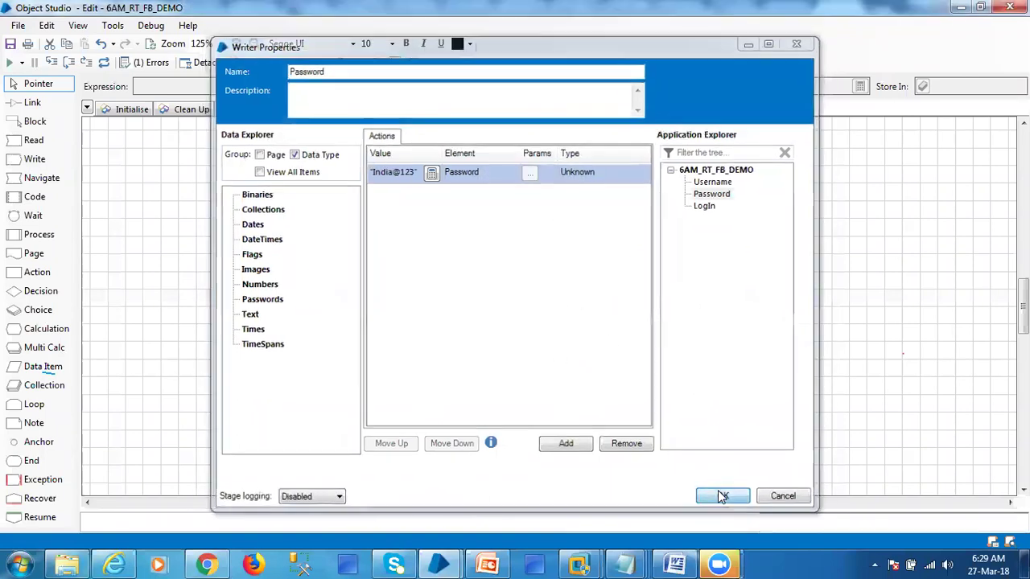
left_click_drag(567, 443, 567, 460)
left_click_drag(665, 409, 571, 419)
Rename Navigate1 to LogIN and set it to Click Centre on the LogIn element.
double_click(571, 415)
type("LogIN")
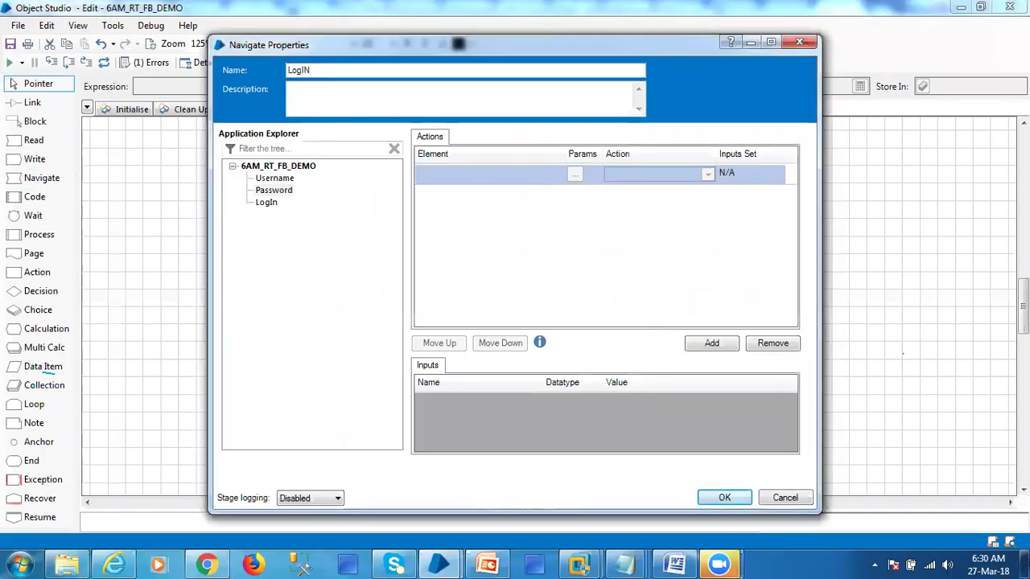
left_click(265, 202)
left_click_drag(264, 210, 439, 175)
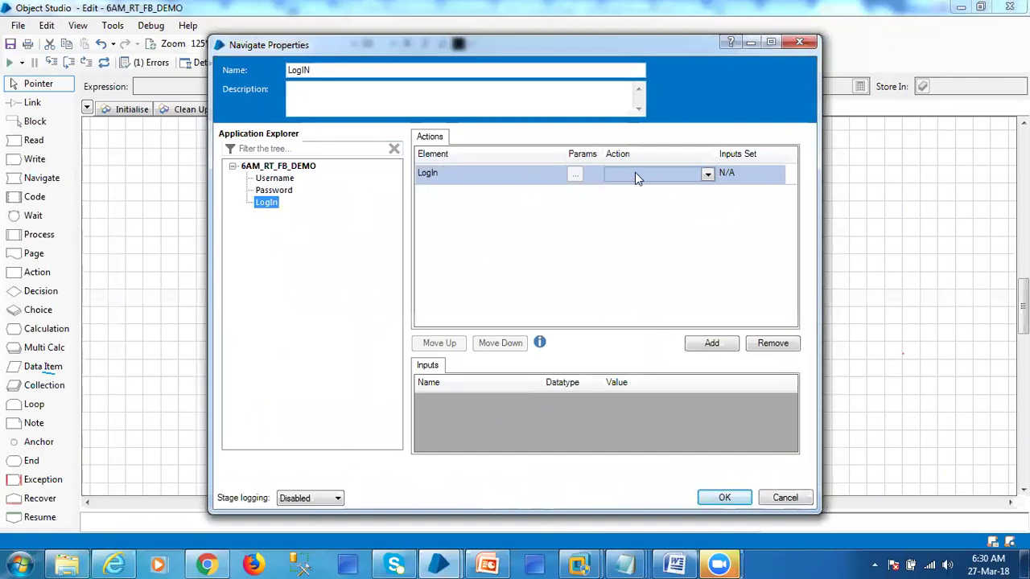
left_click(635, 174)
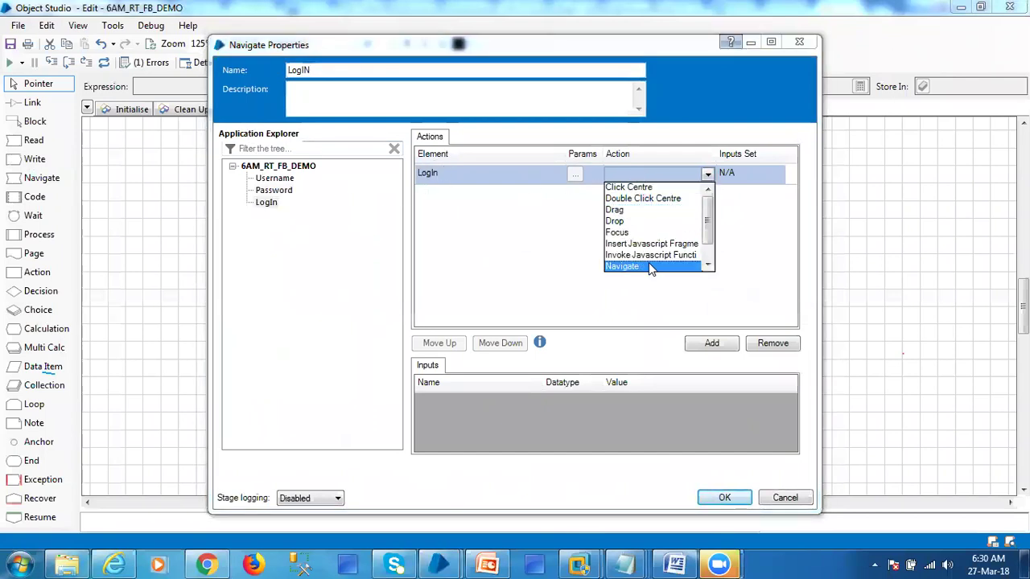
left_click(647, 190)
left_click(712, 497)
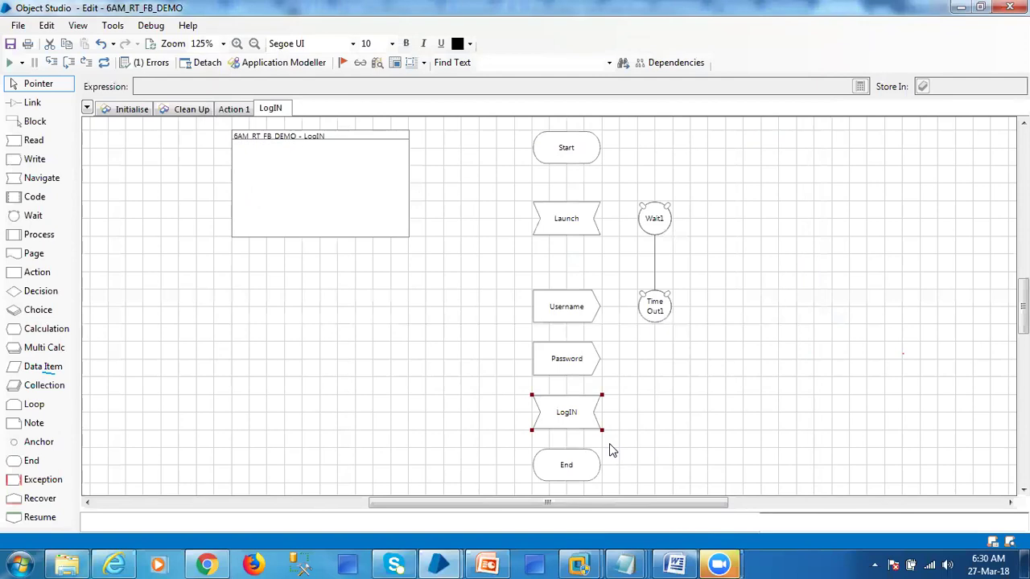
Link Start to Launch, Launch to Wait1, and Time Out1 to Username.
left_click(24, 103)
left_click_drag(568, 152, 568, 207)
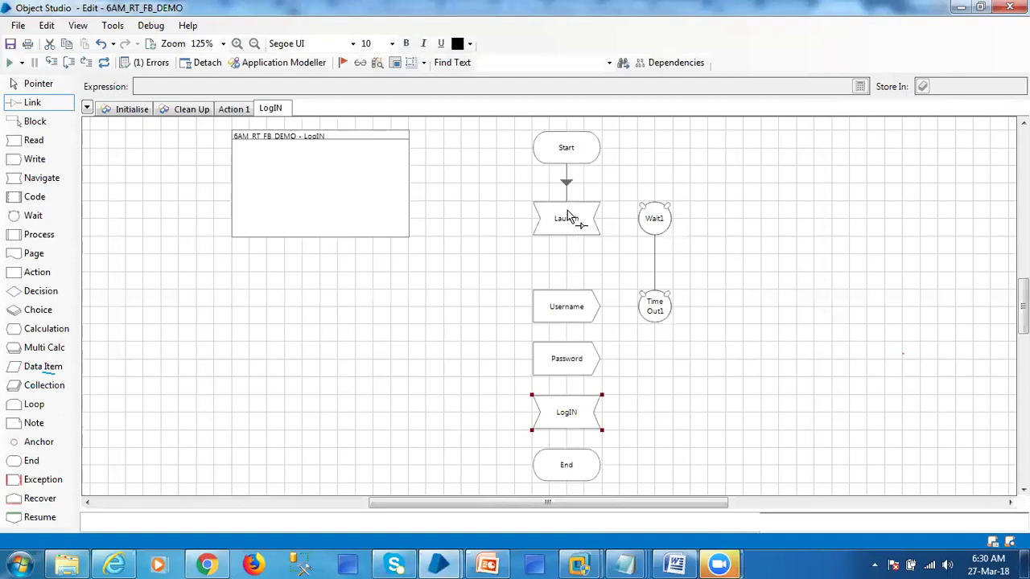
left_click_drag(569, 217, 651, 221)
mouse_move(653, 310)
left_mouse_down()
mouse_move(570, 317)
mouse_move(563, 413)
mouse_move(579, 459)
mouse_move(565, 467)
left_mouse_up()
Return to the pointer tool and save the business object's changes.
left_click(18, 84)
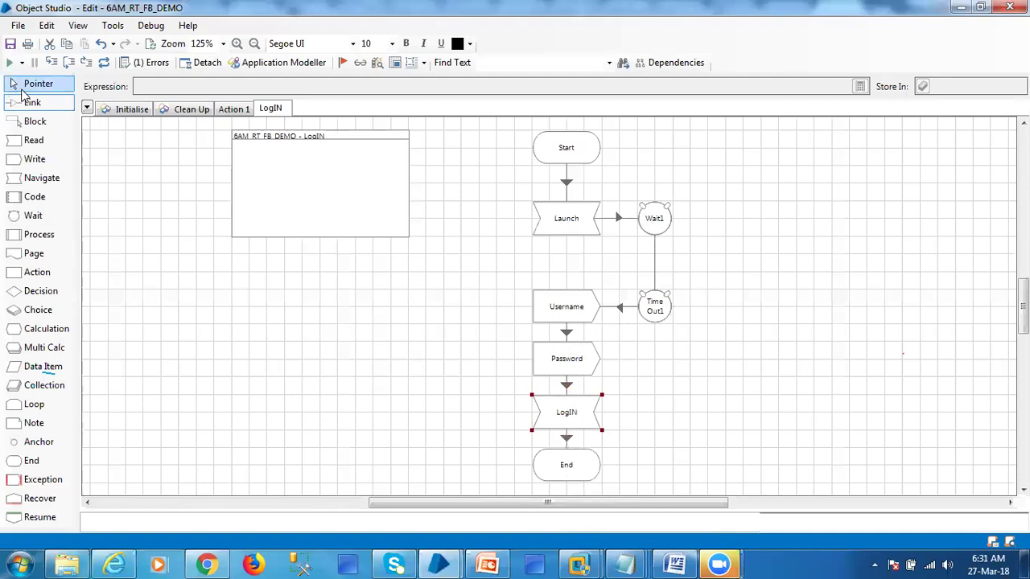
left_click(12, 45)
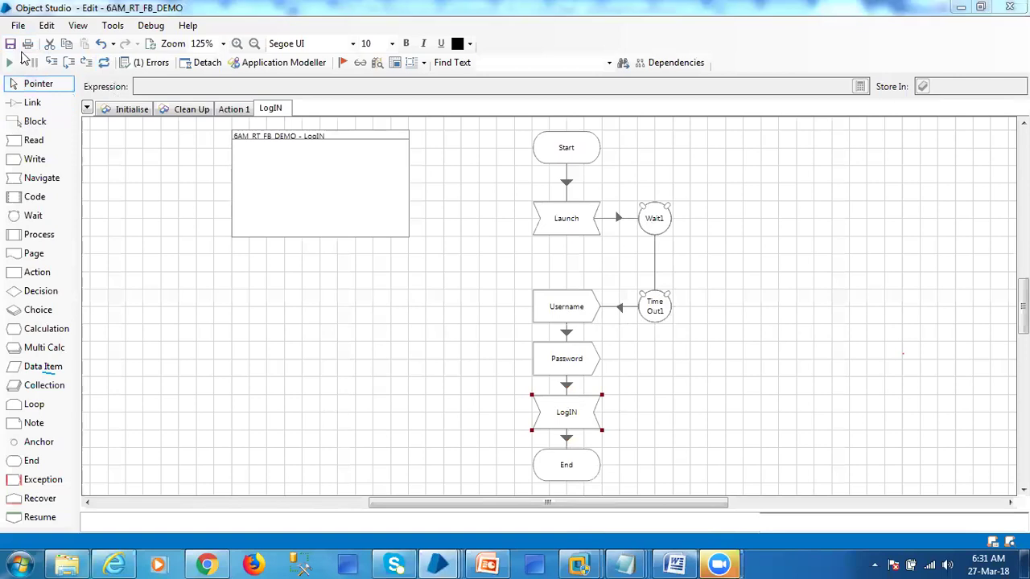
type("xnm")
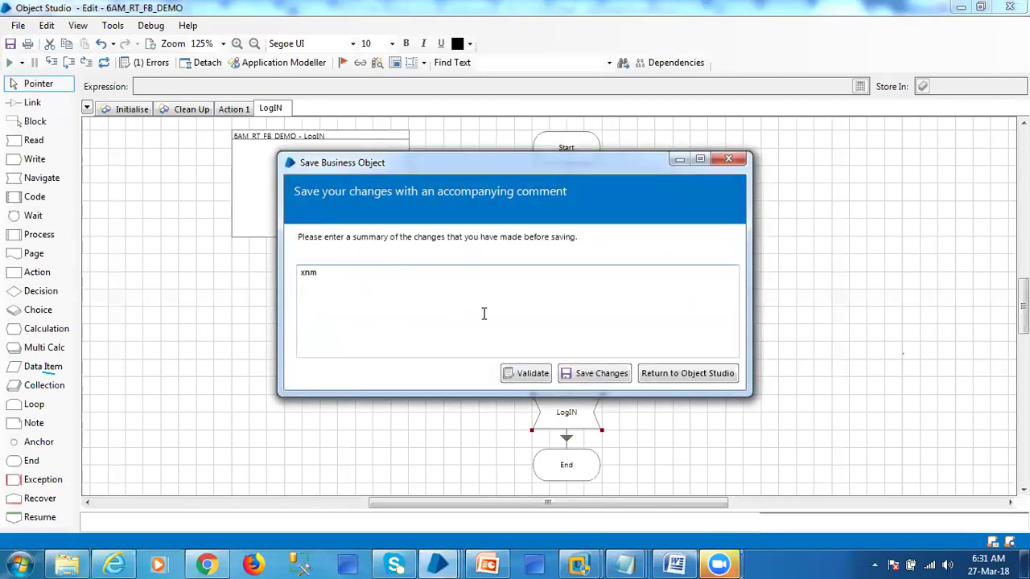
left_click(597, 373)
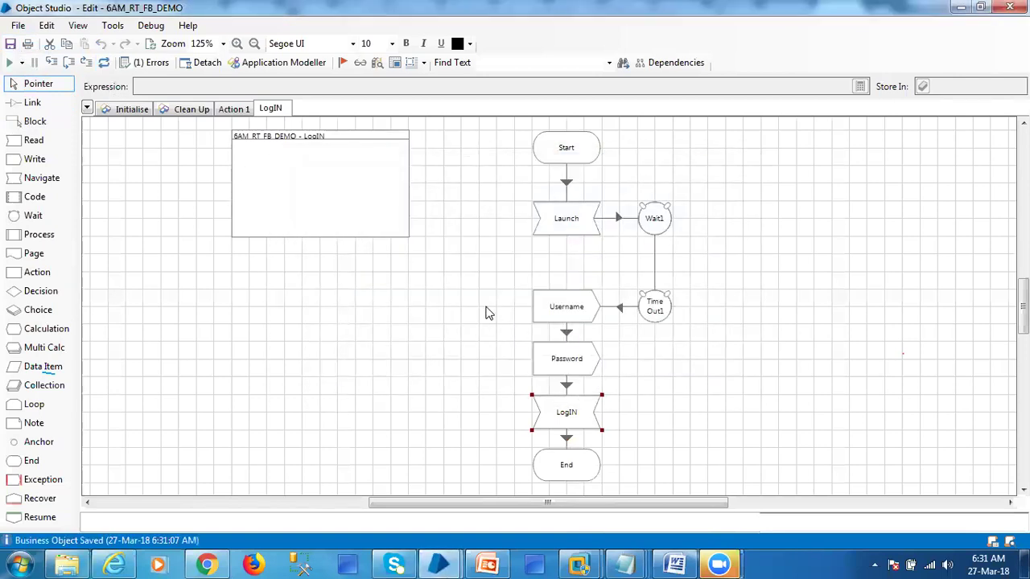
Close the existing Facebook Internet Explorer window and run the LogIN page from Start.
left_click(477, 278)
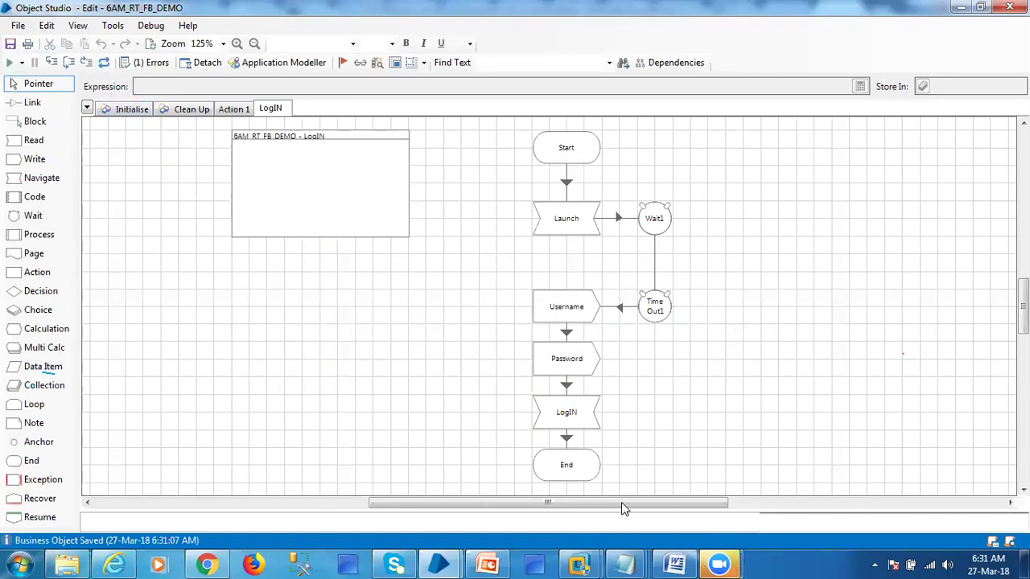
left_click(115, 563)
right_click(115, 563)
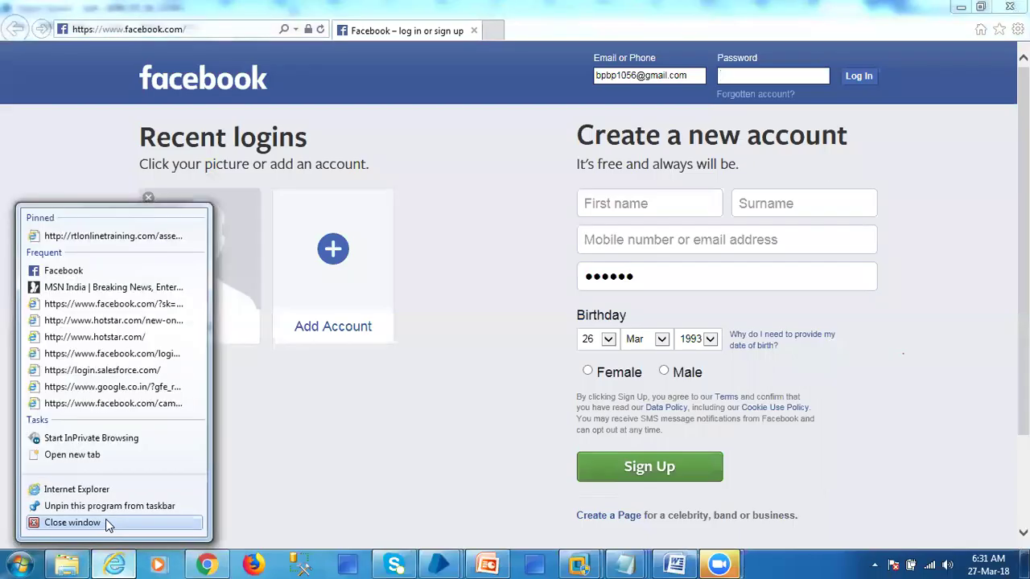
left_click(105, 519)
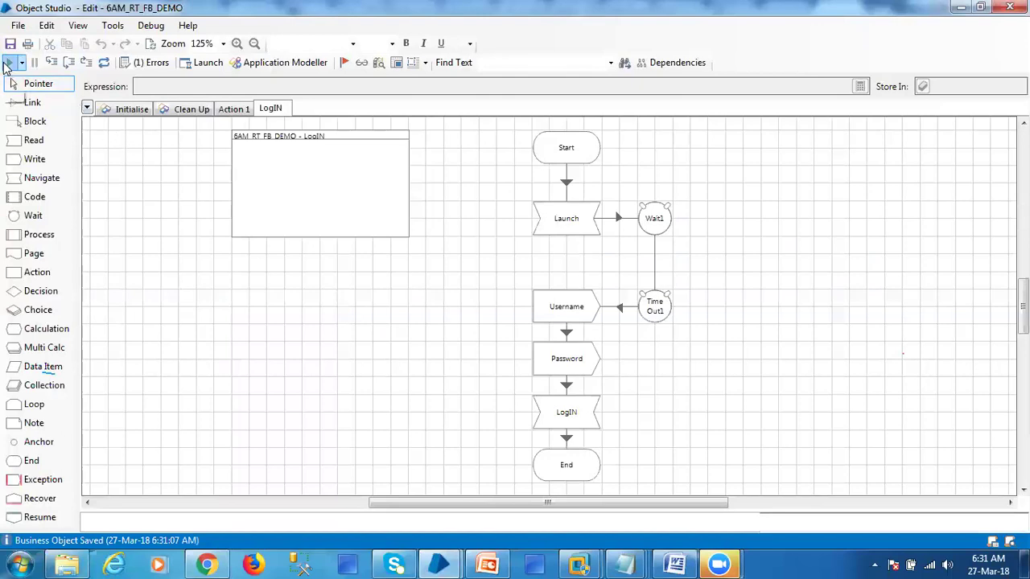
left_click(8, 64)
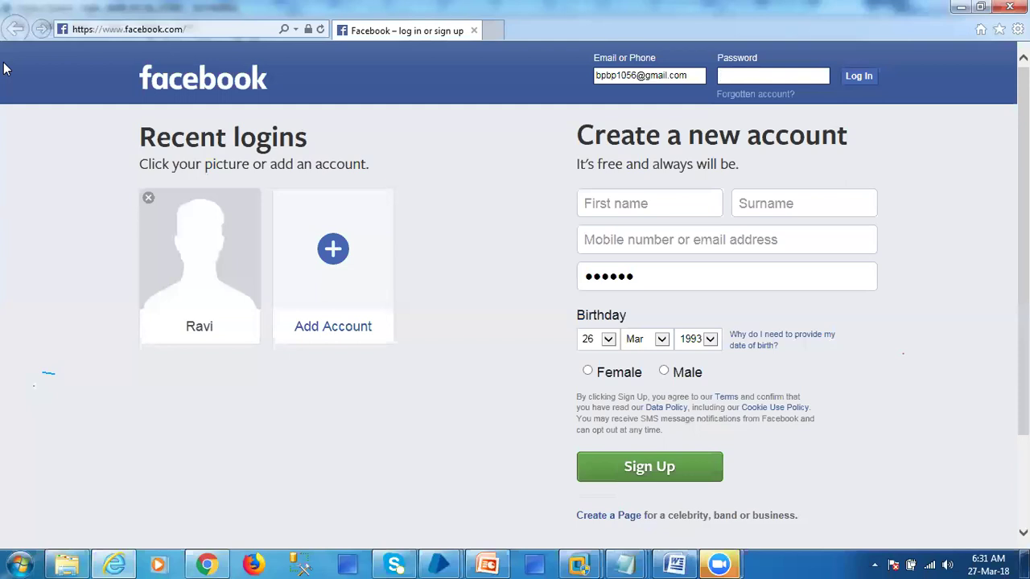
Submit the pasted password to log into Facebook, then return to Object Studio showing COMPLETED.
key("ctrl+v")
key("Return")
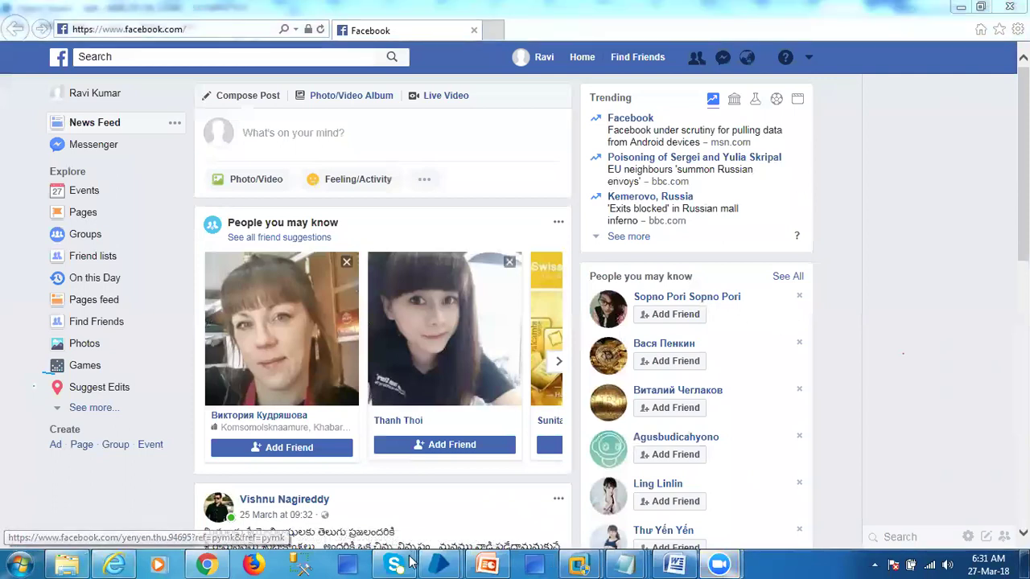
mouse_move(579, 563)
left_click(488, 517)
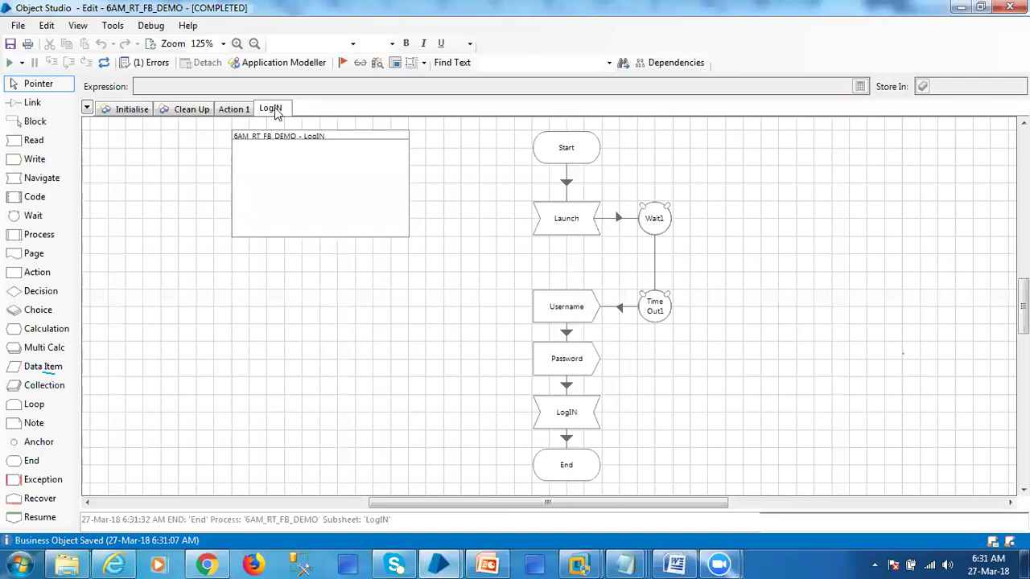
Create a new page named Logout in the object from the LogIN tab.
right_click(274, 107)
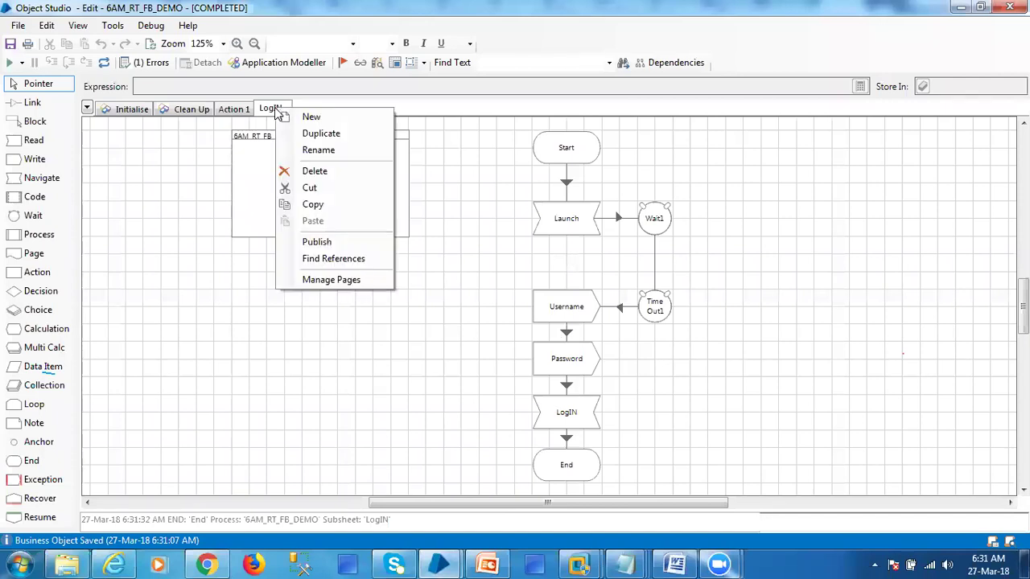
left_click(307, 115)
type("Logout")
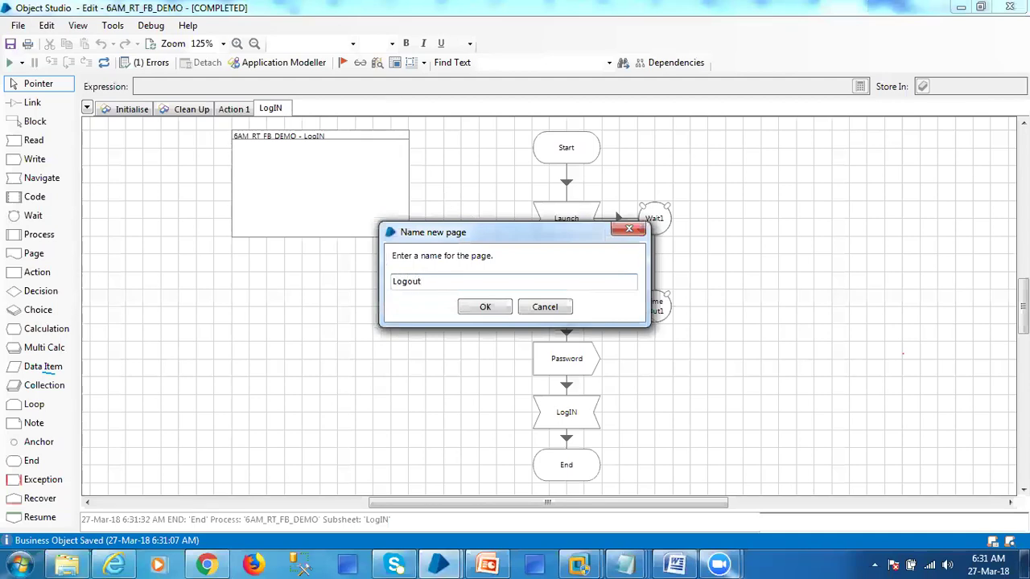
left_click(500, 310)
Move the Logout page's Start stage to the top and End stage to the bottom.
left_click(236, 44)
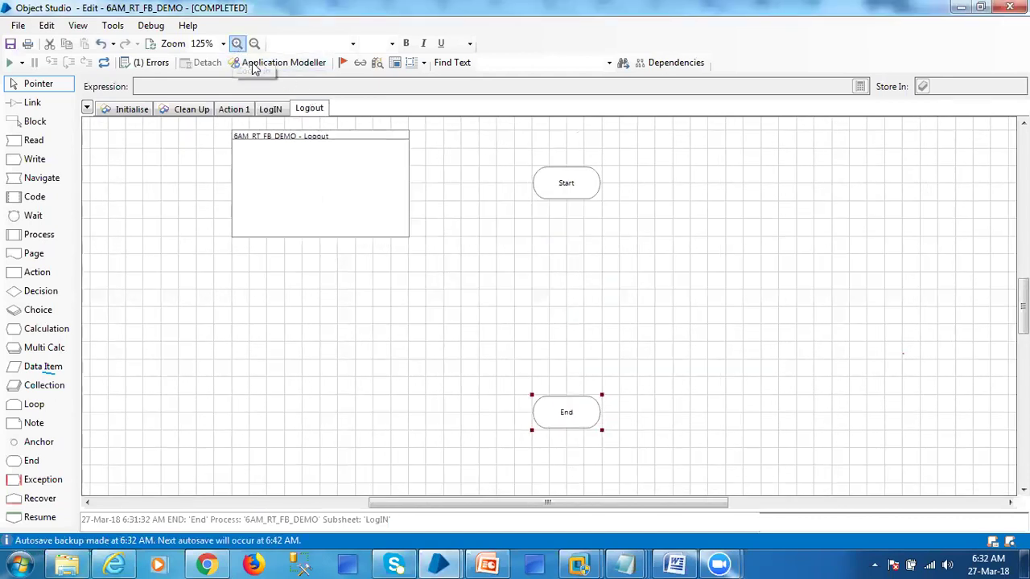
left_click_drag(565, 192, 566, 156)
left_click_drag(570, 420, 573, 472)
left_click(627, 413)
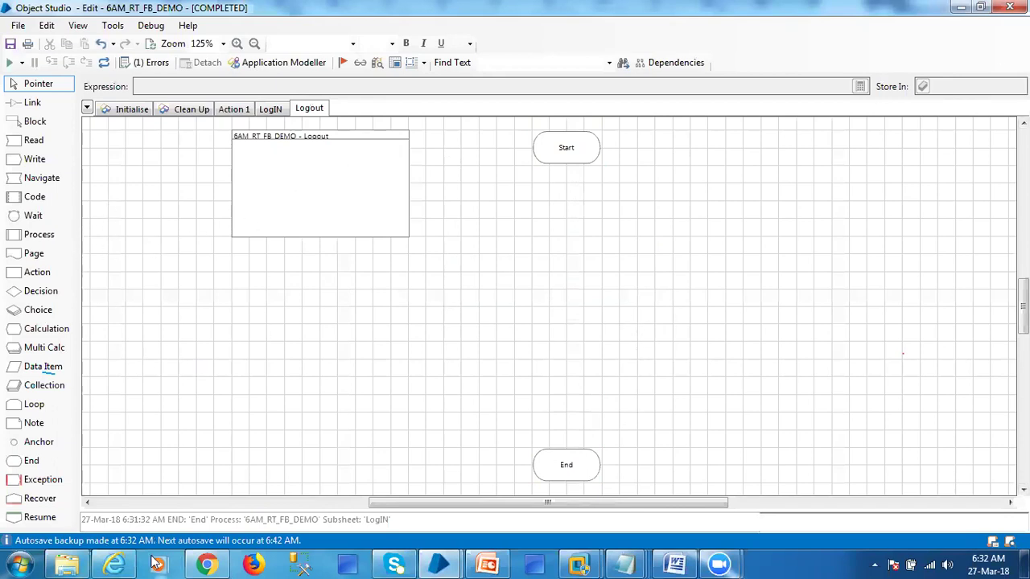
left_click(114, 565)
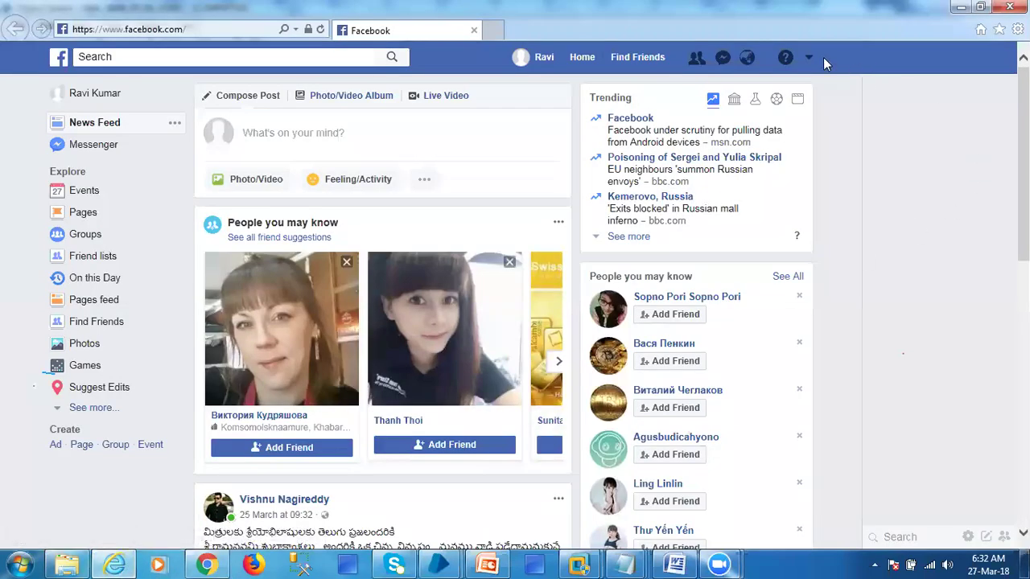
left_click(807, 59)
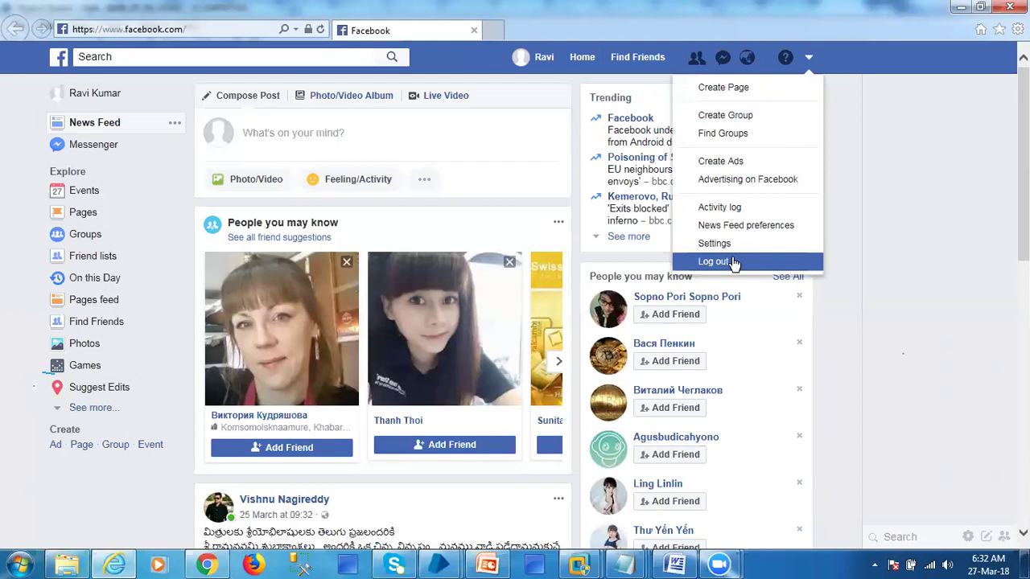
mouse_move(439, 565)
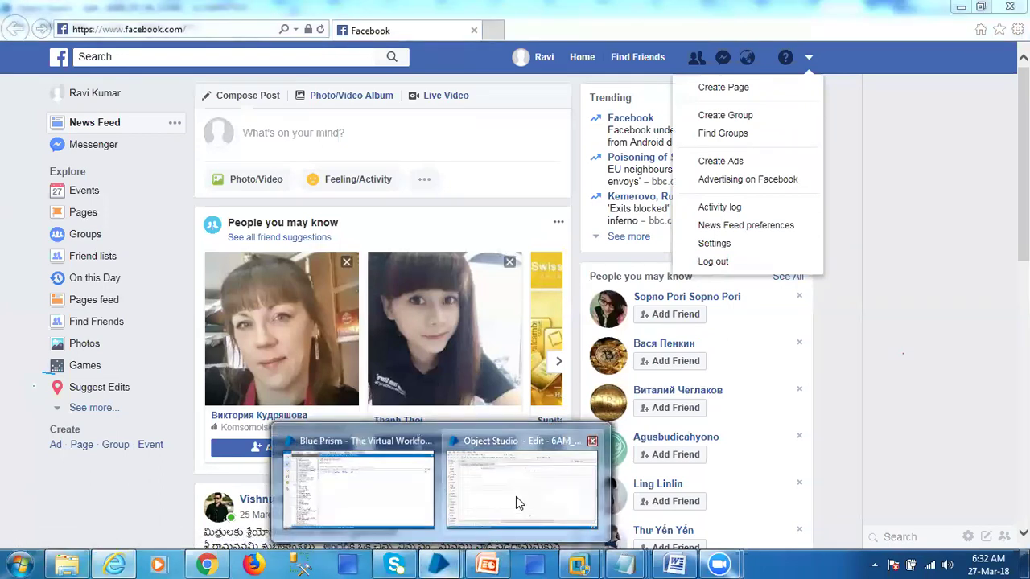
left_click(515, 496)
left_click(298, 62)
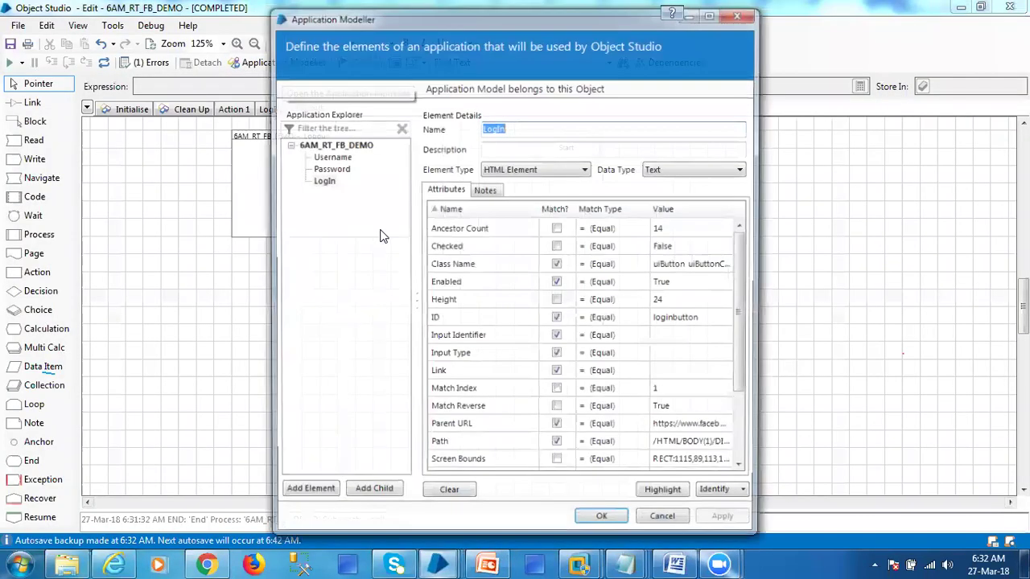
left_click(311, 492)
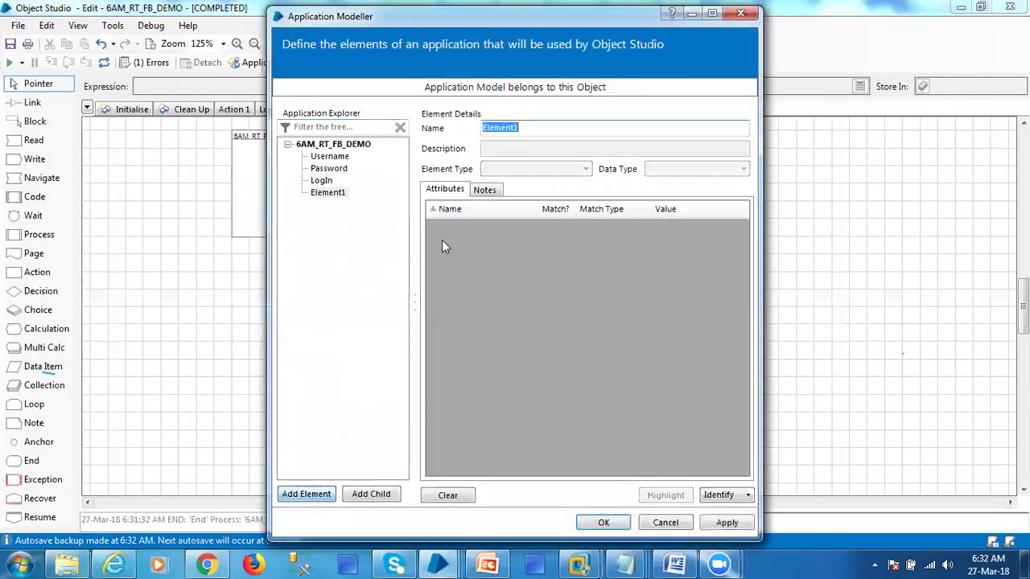
type("logoutMenu")
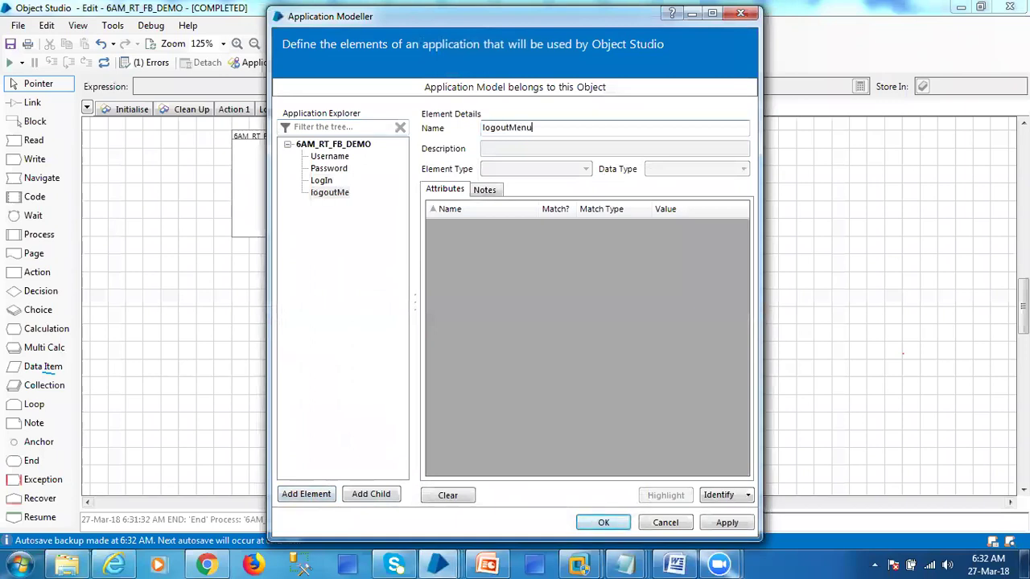
left_click(719, 495)
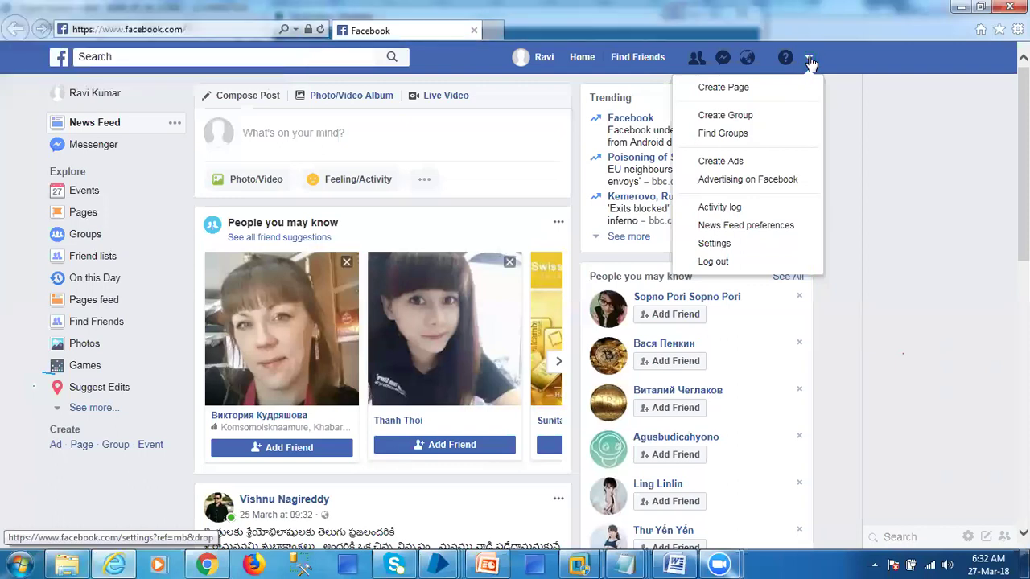
mouse_move(439, 565)
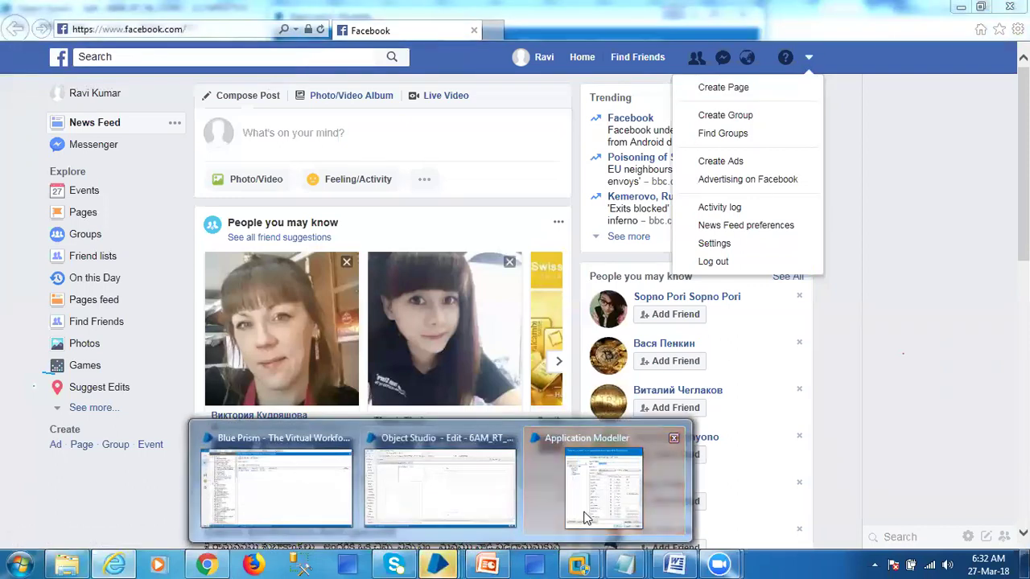
left_click(547, 495)
left_click(666, 496)
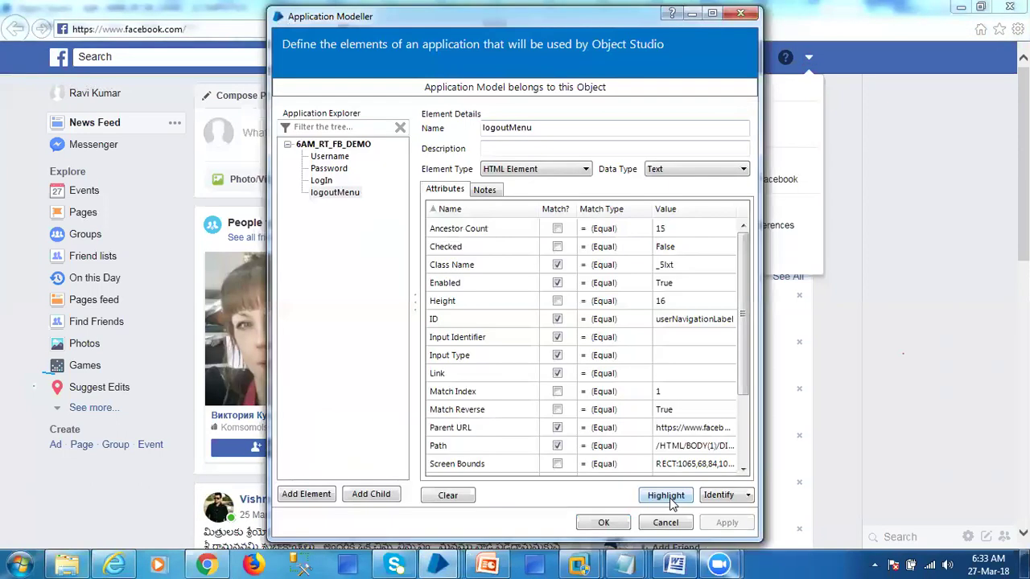
left_click(326, 496)
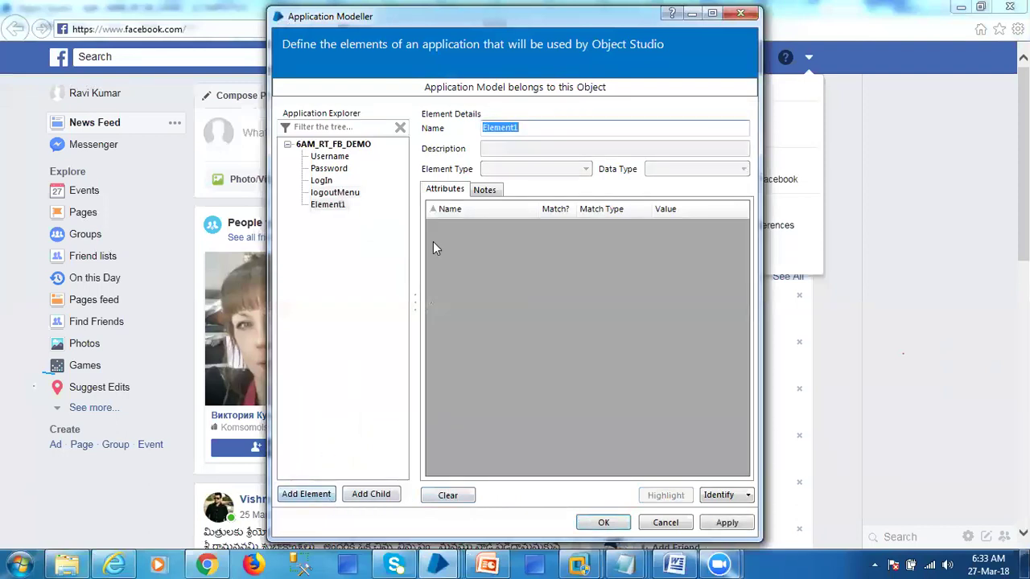
Name the new element Logout, identify Facebook's Log out item, verify it, and save the model.
type("Lou")
key("BackSpace")
type("gout")
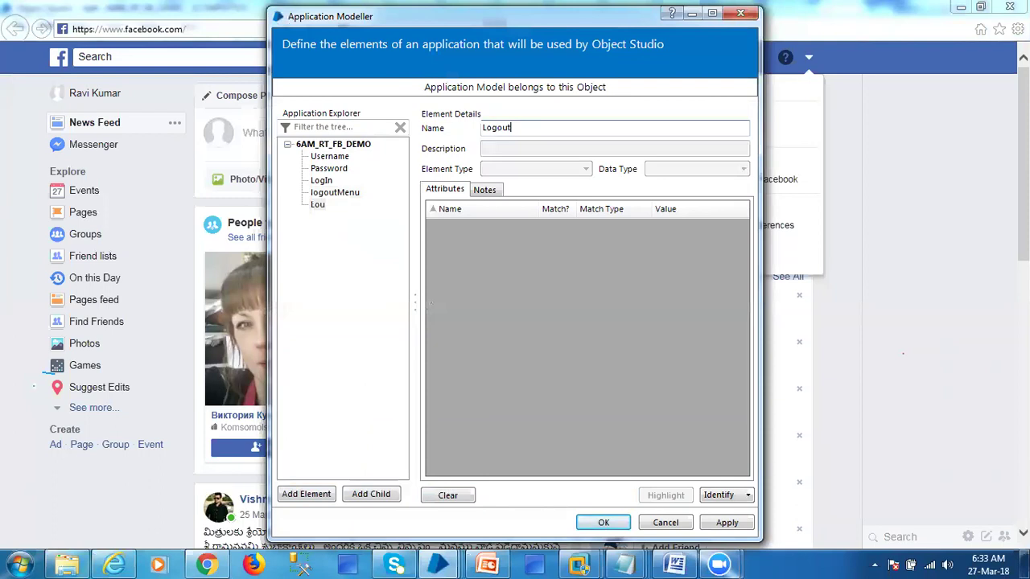
left_click(711, 495)
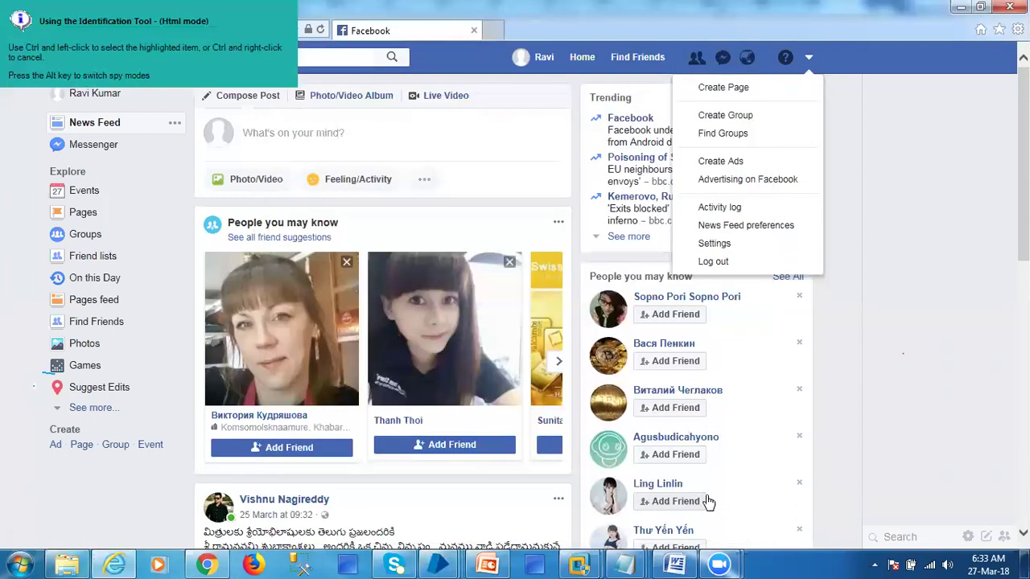
left_click(732, 264, "ctrl")
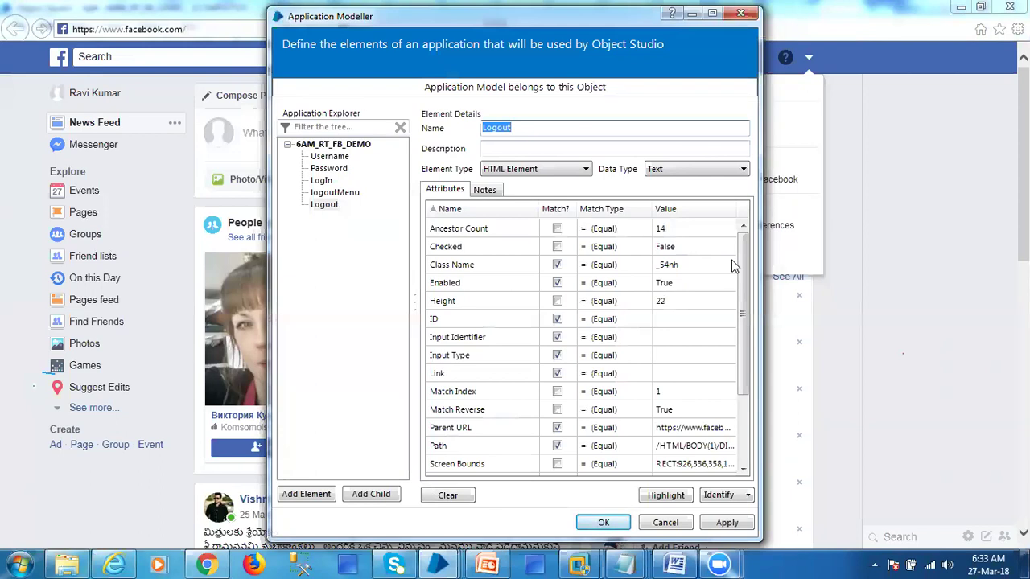
left_click(680, 499)
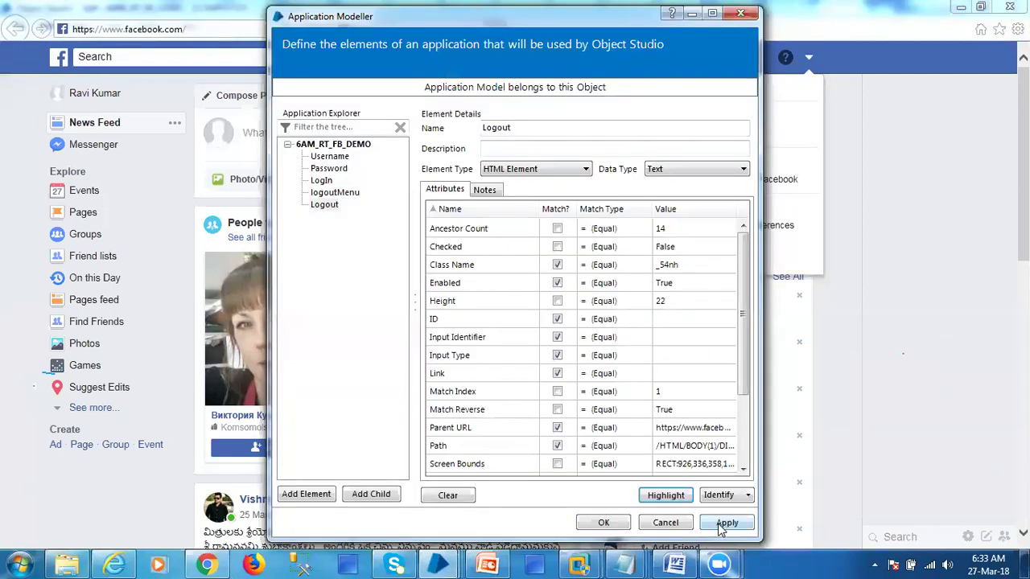
left_click(724, 524)
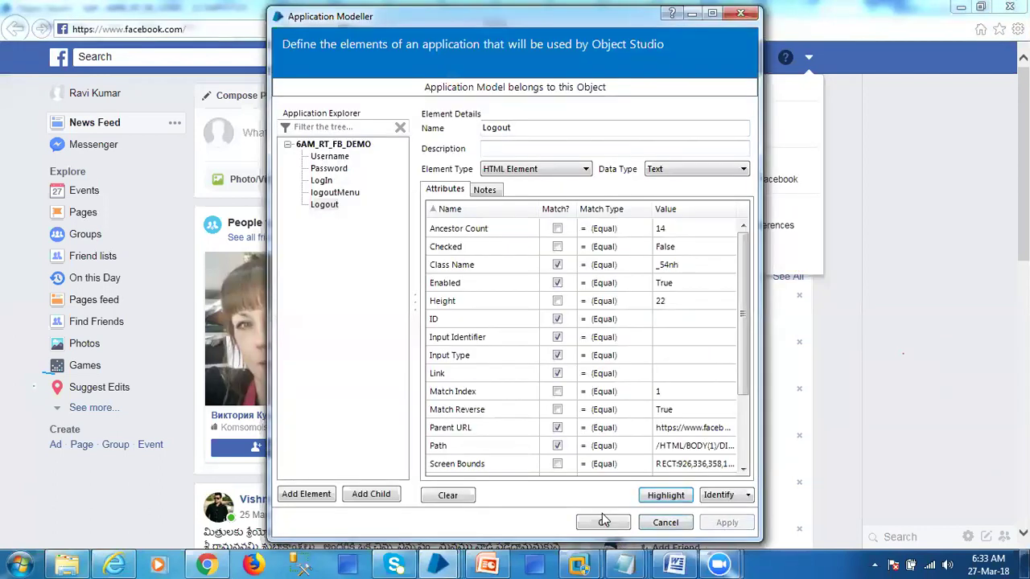
left_click(603, 521)
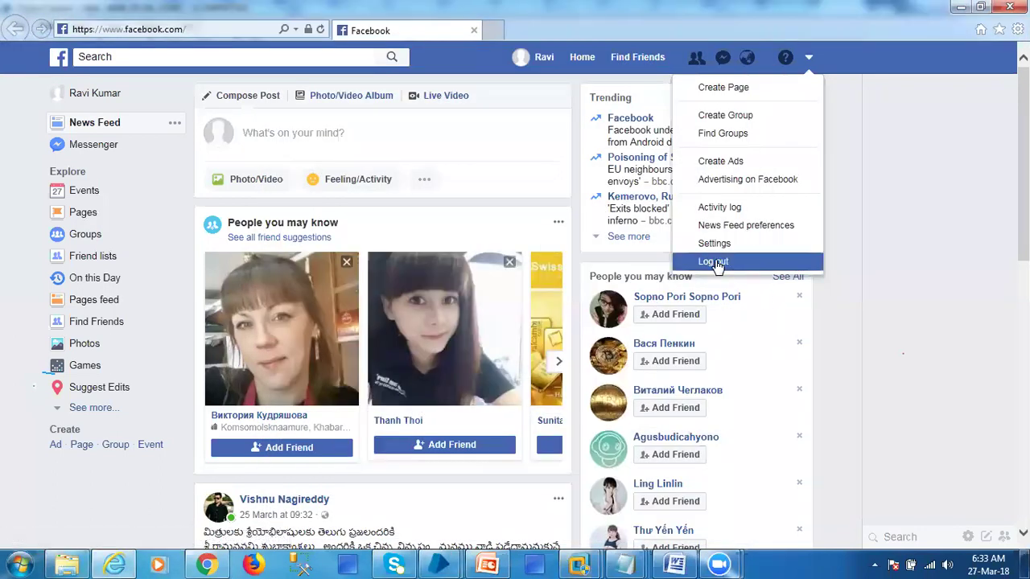
Log out of Facebook and return to the Object Studio Logout page.
left_click(716, 263)
mouse_move(439, 563)
left_click(499, 475)
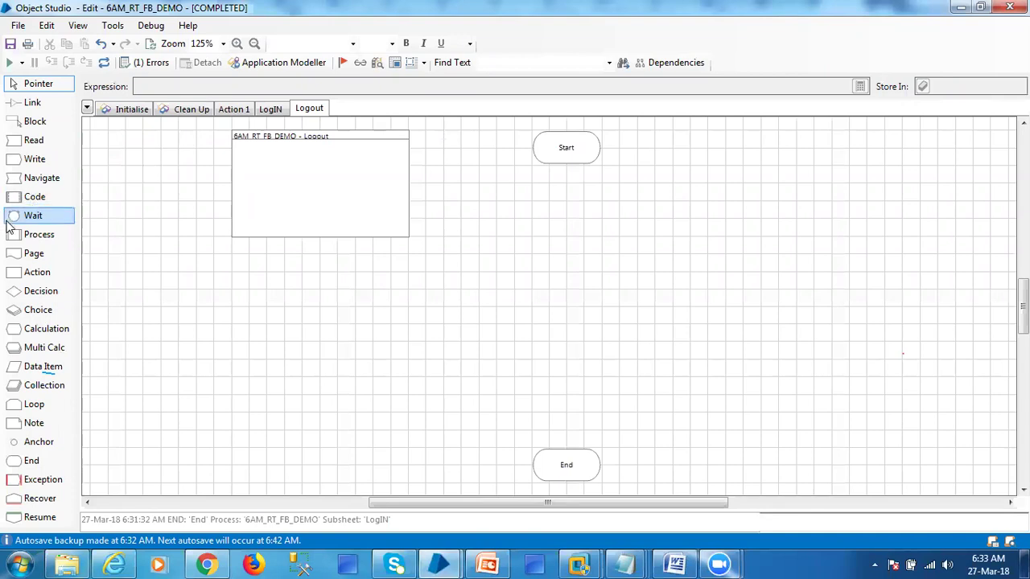
Place Wait2 with Time Out2, then Navigate1 and Navigate2, in order between Start and End.
left_click_drag(40, 180, 583, 233)
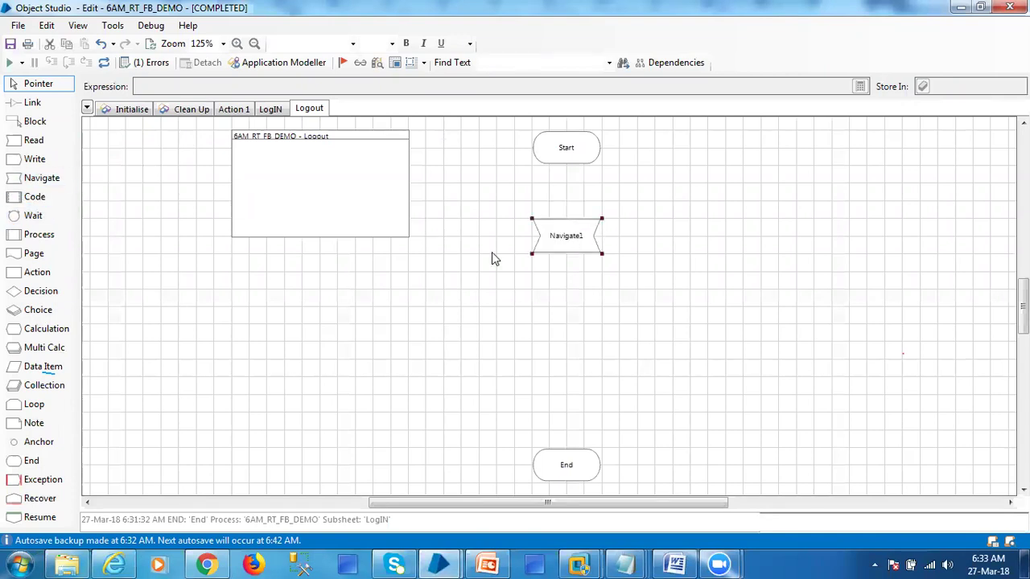
left_click_drag(36, 187, 577, 384)
left_click_drag(571, 245, 573, 314)
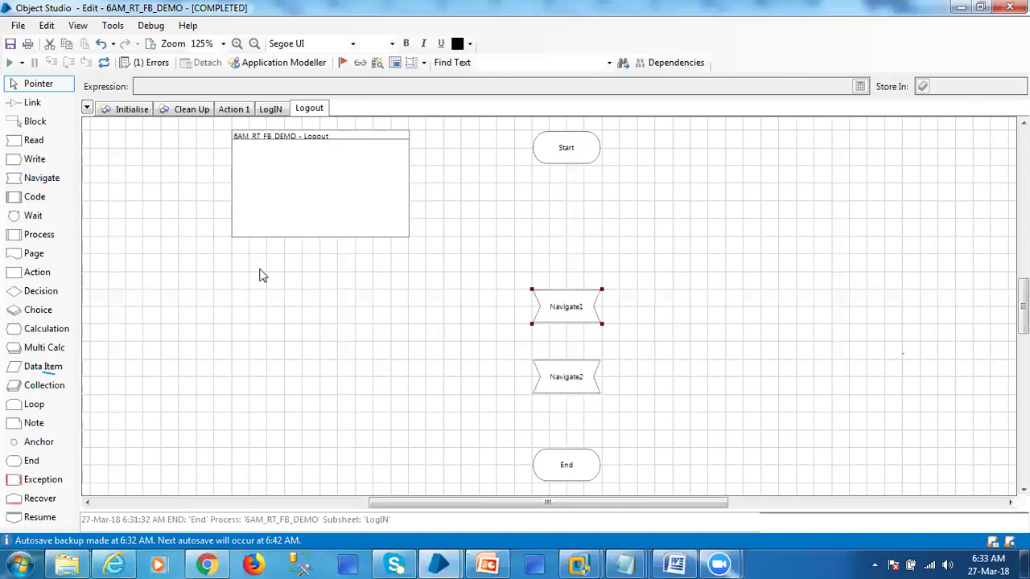
left_click_drag(32, 216, 567, 193)
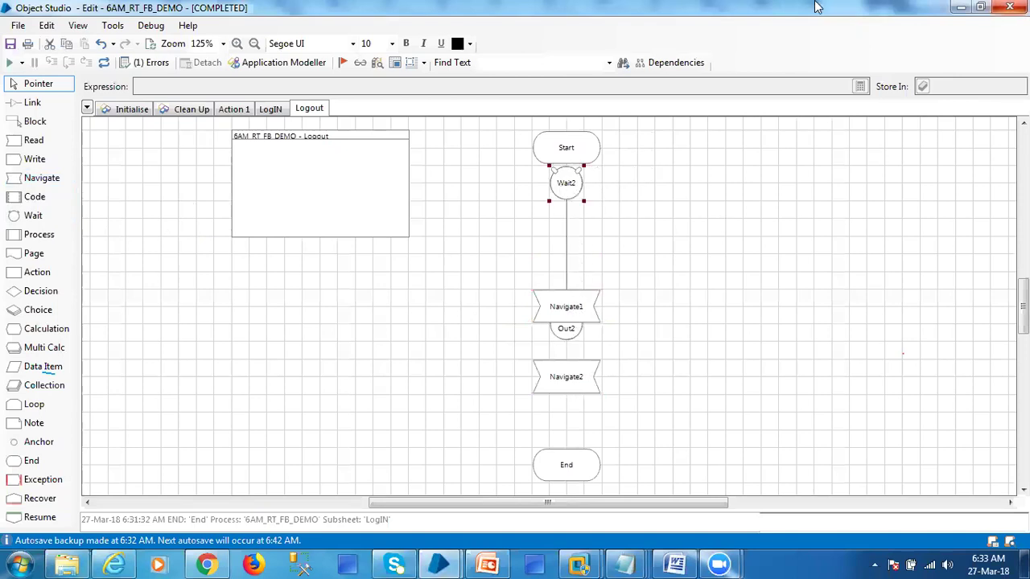
left_click_drag(572, 333, 574, 269)
left_click_drag(560, 188, 559, 202)
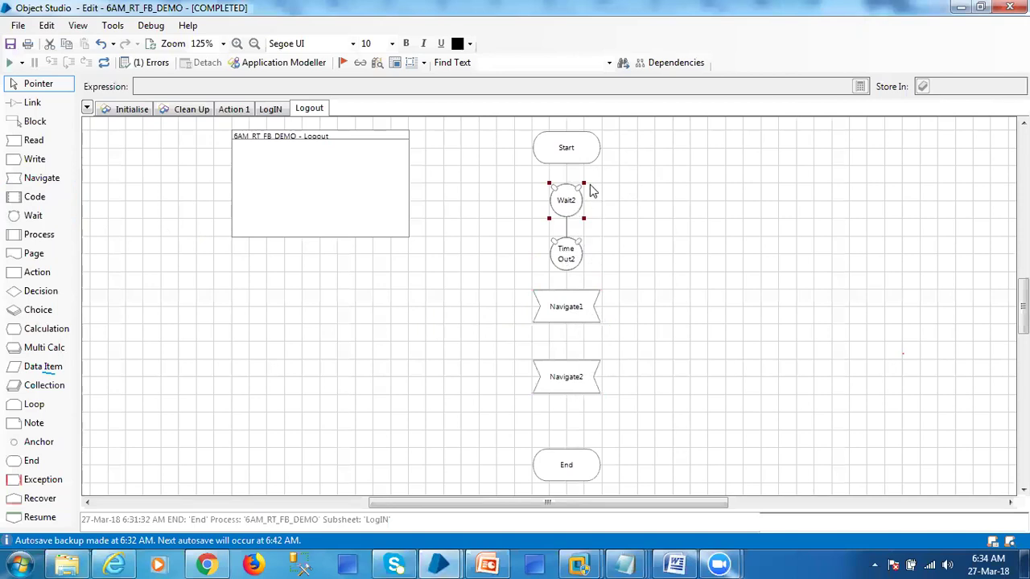
Review Wait2's properties with its timeout of 5 and accept them.
double_click(553, 208)
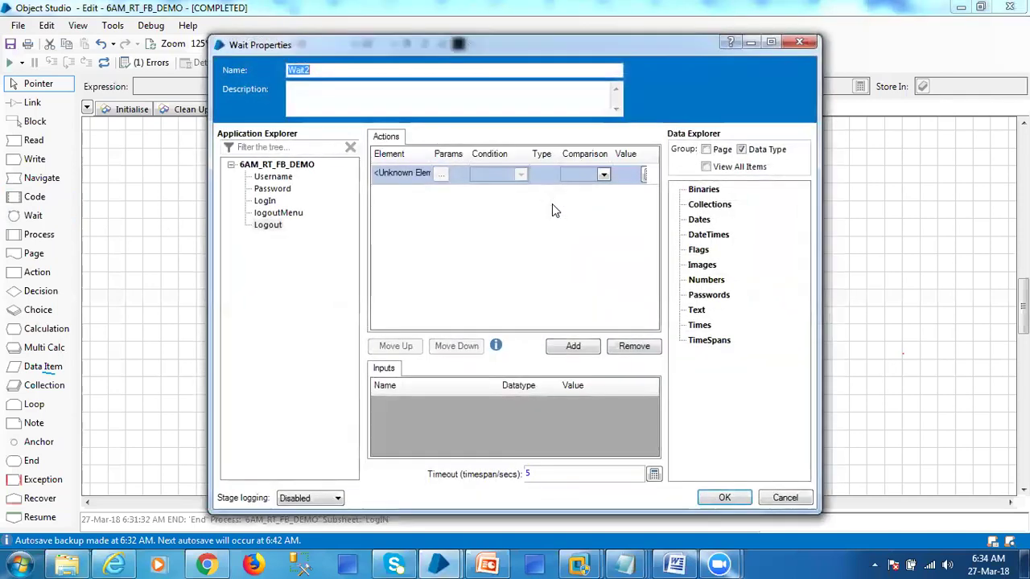
left_click_drag(544, 54, 404, 20)
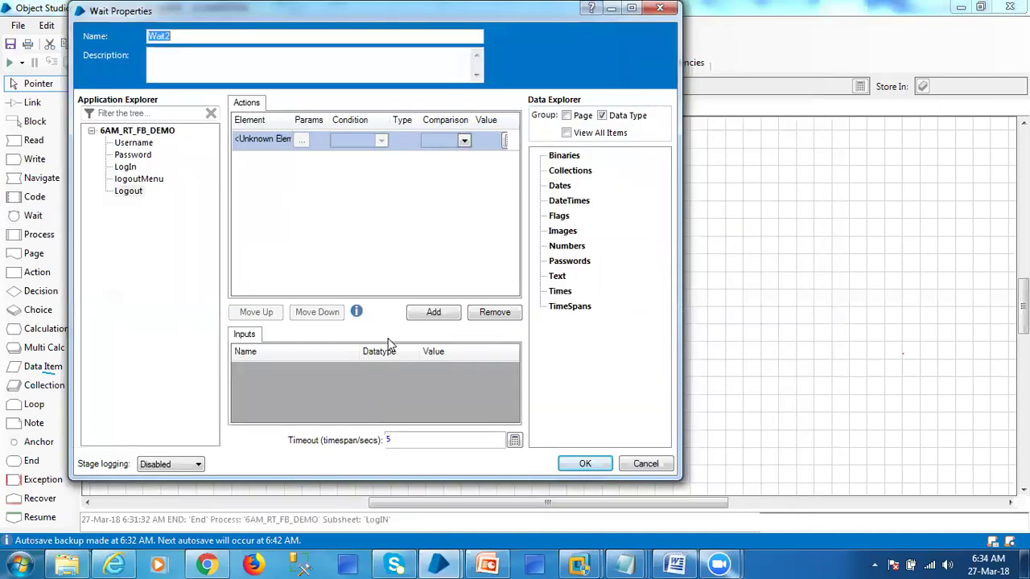
double_click(387, 440)
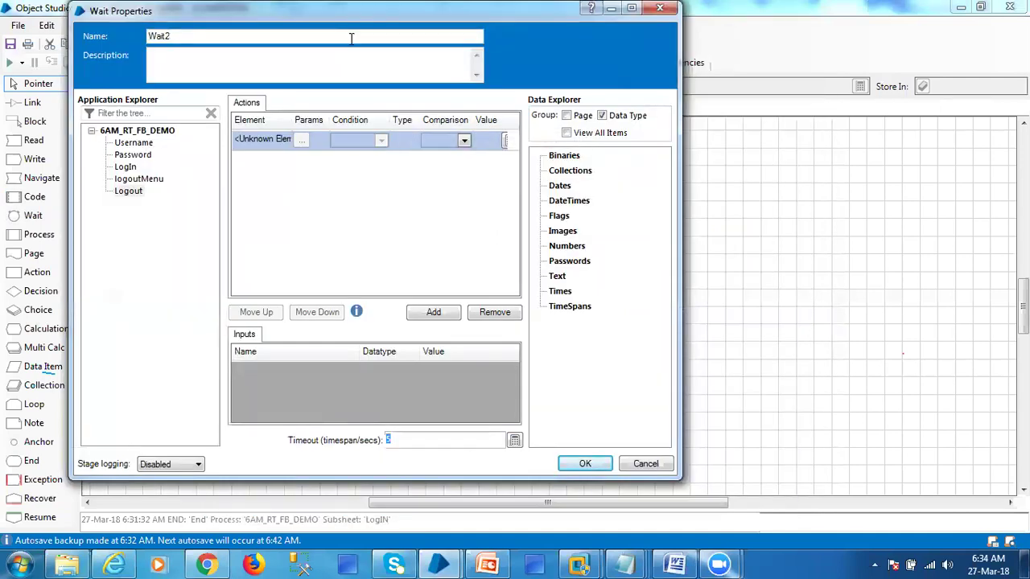
double_click(197, 11)
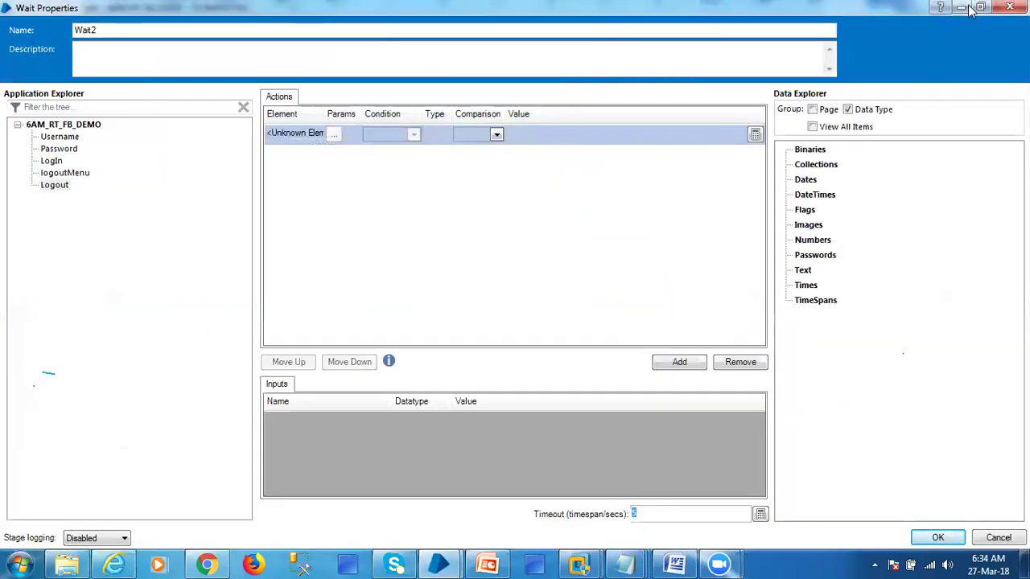
left_click(980, 6)
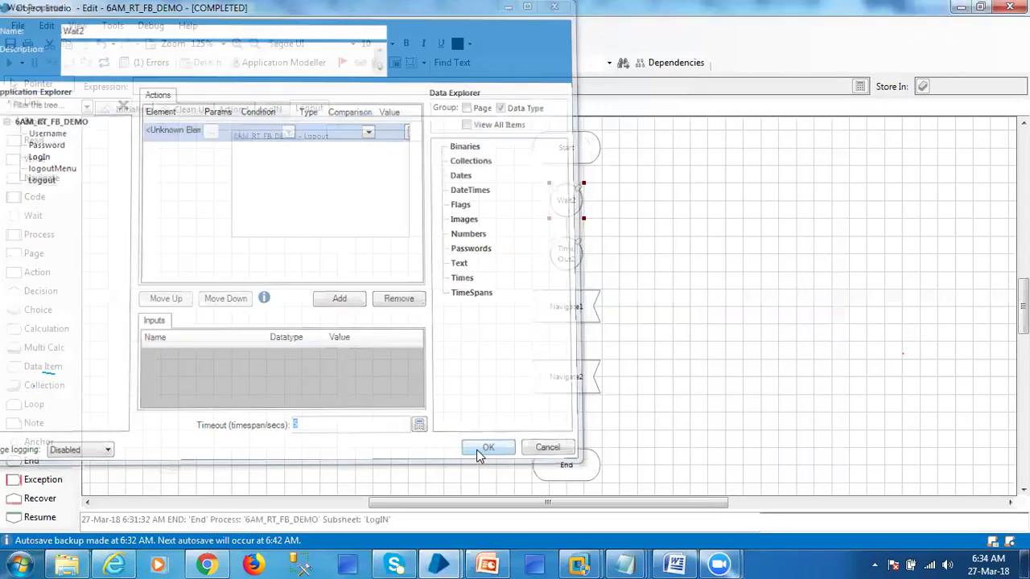
left_click(483, 452)
Link Start to Wait2, and Time Out2 through Navigate1 and Navigate2 to End.
left_click(32, 102)
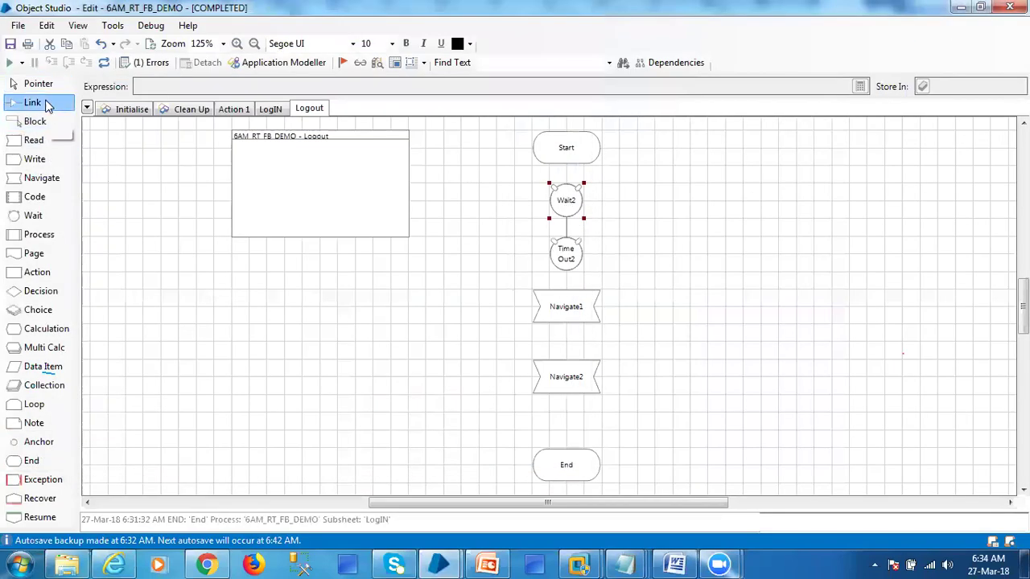
left_click_drag(575, 155, 568, 202)
left_click_drag(567, 250, 566, 465)
left_click(40, 85)
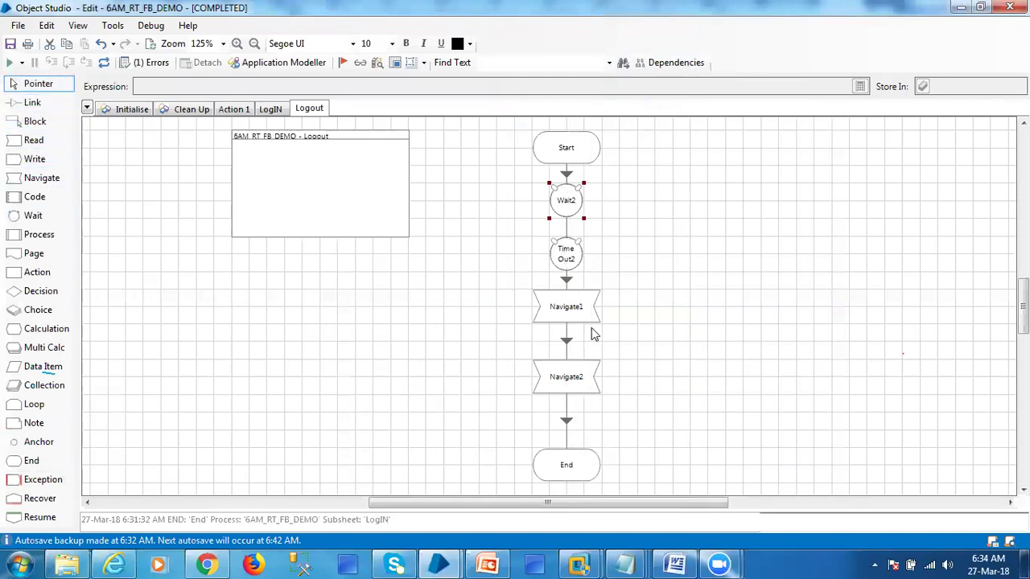
Set Navigate1 to perform Click Centre on the logoutMenu element.
double_click(573, 304)
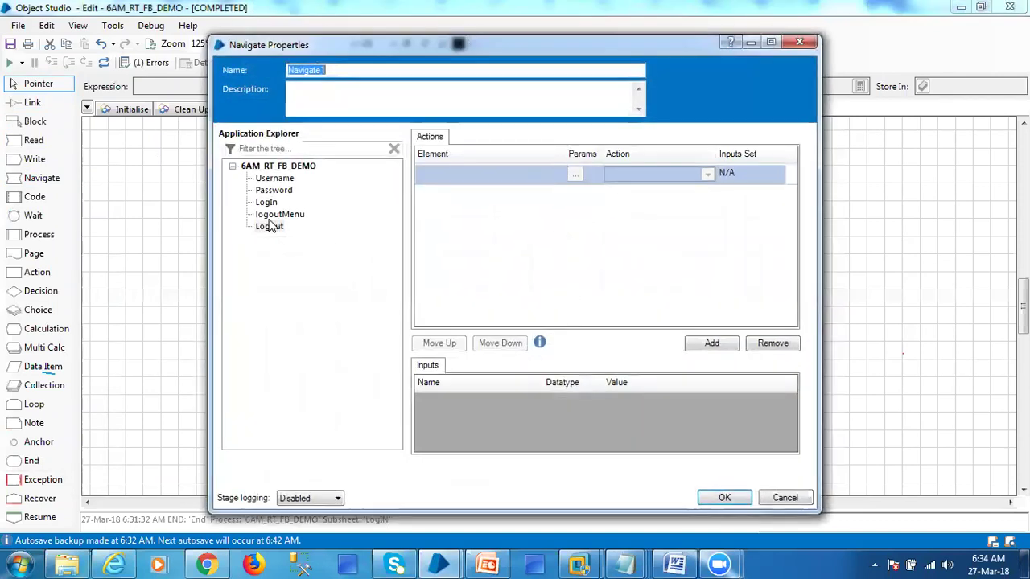
left_click(280, 214)
left_click_drag(278, 216, 453, 177)
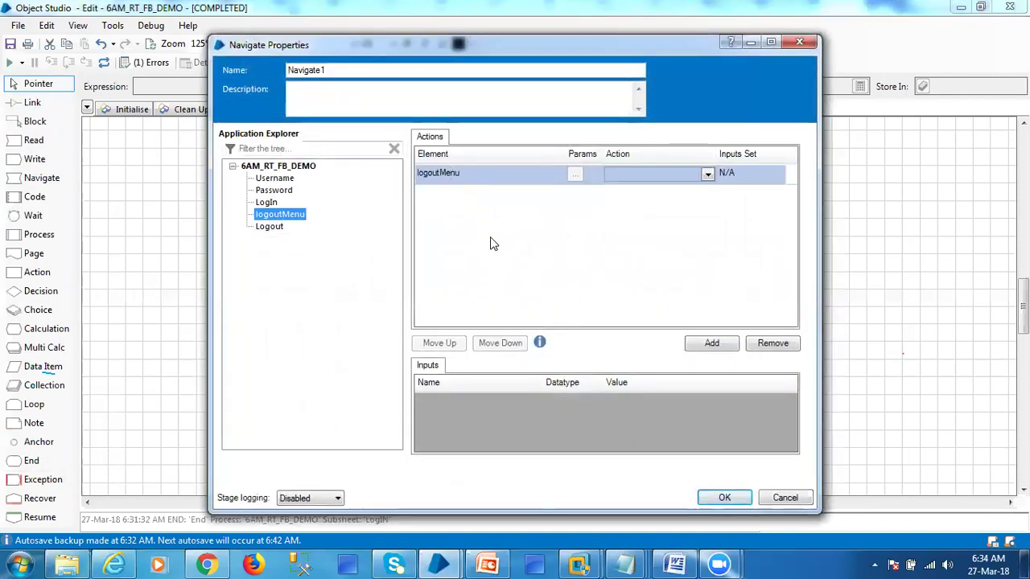
left_click(706, 174)
left_click(631, 187)
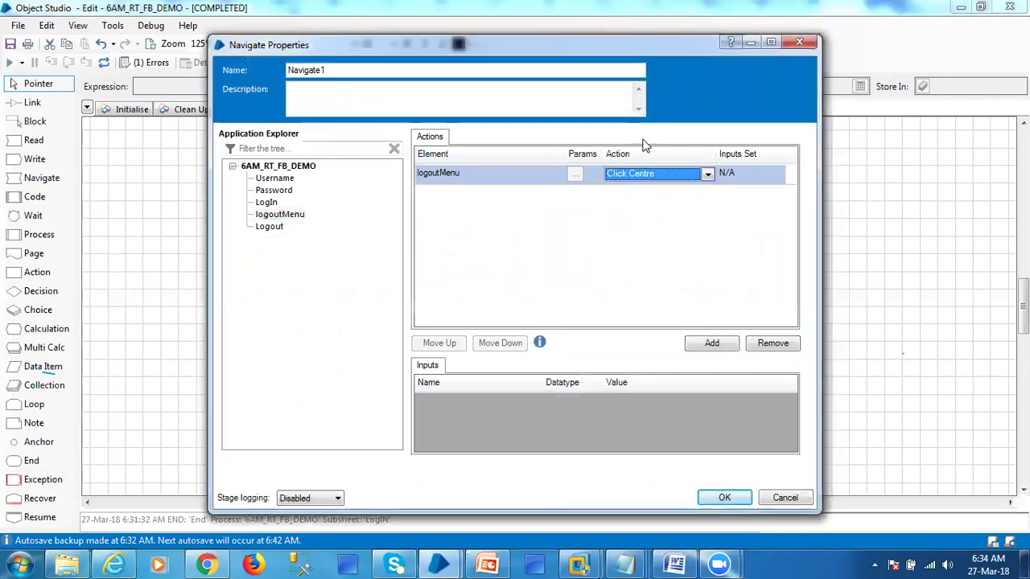
left_click_drag(624, 50, 396, 16)
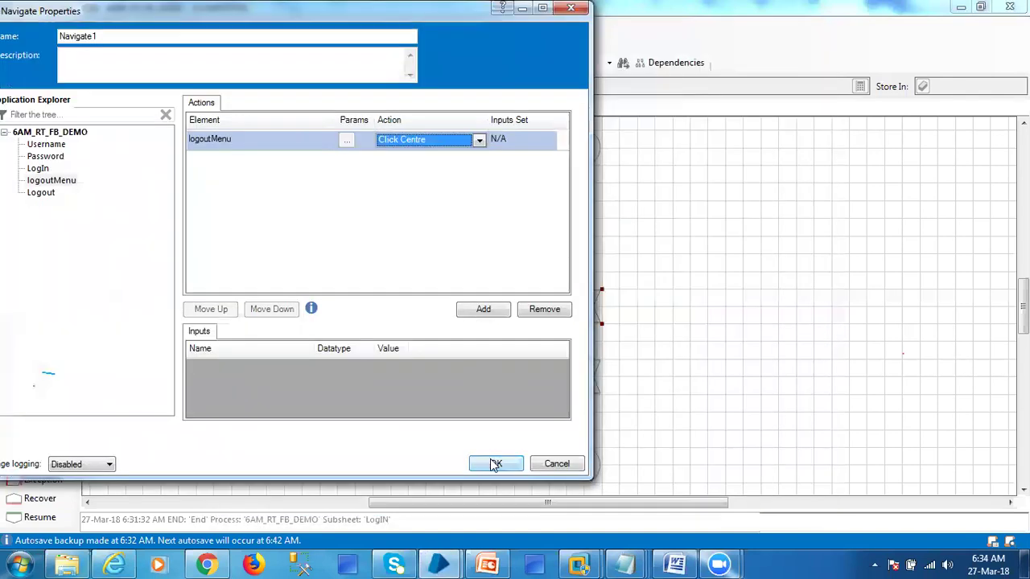
left_click(495, 463)
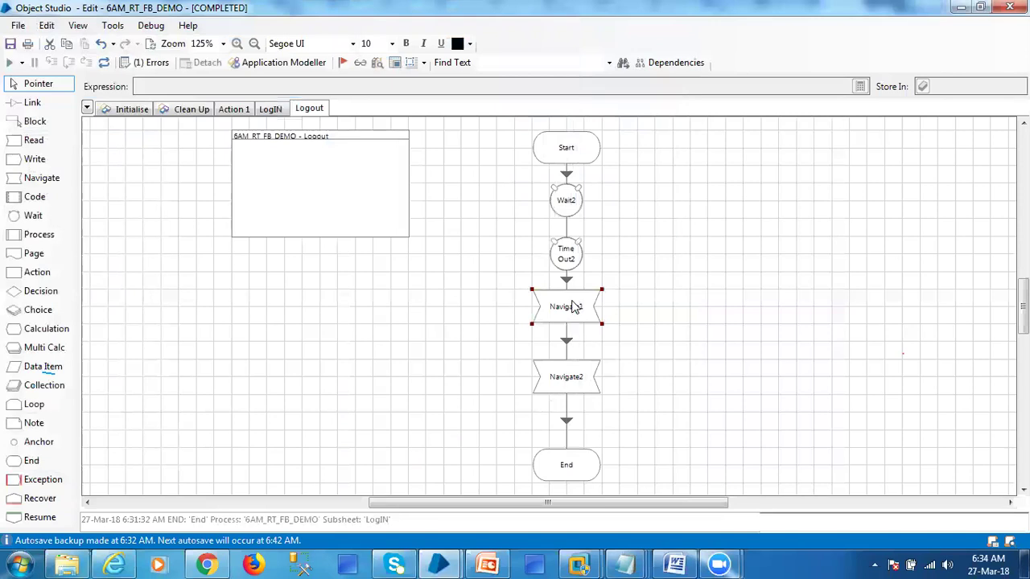
Rename the Navigate1 stage to 'LogOut Menu'.
double_click(573, 306)
type("LogOut Menu")
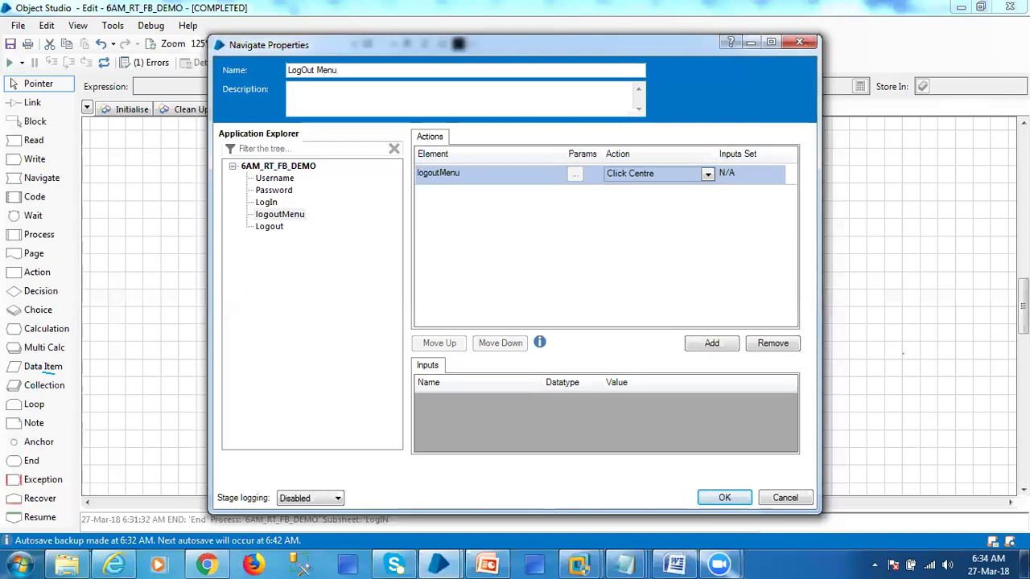
left_click_drag(575, 52, 378, 31)
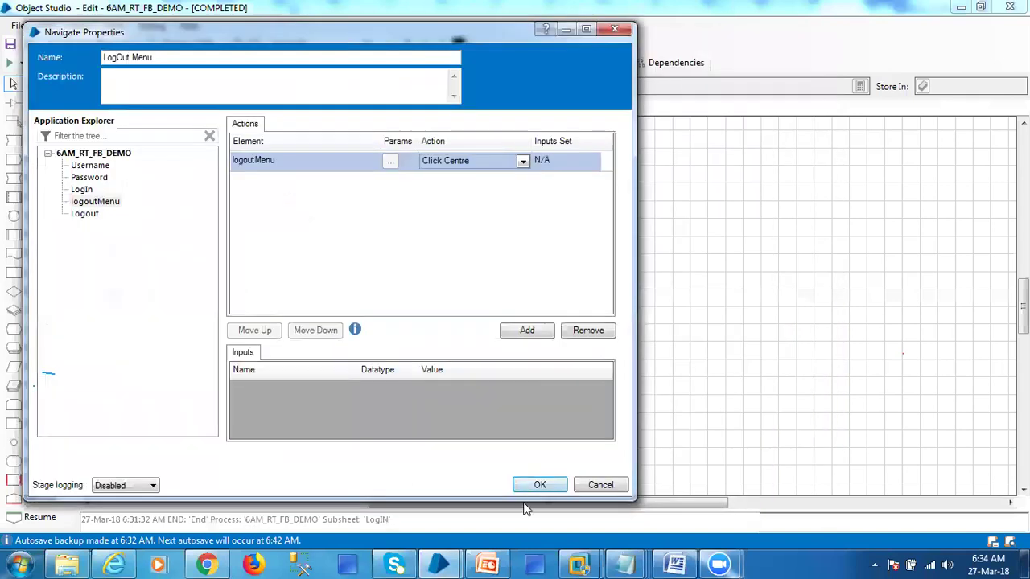
left_click(534, 486)
Rename Navigate2 to 'Logout' and set it to Click Centre on the Logout element.
left_click(561, 378)
double_click(562, 378)
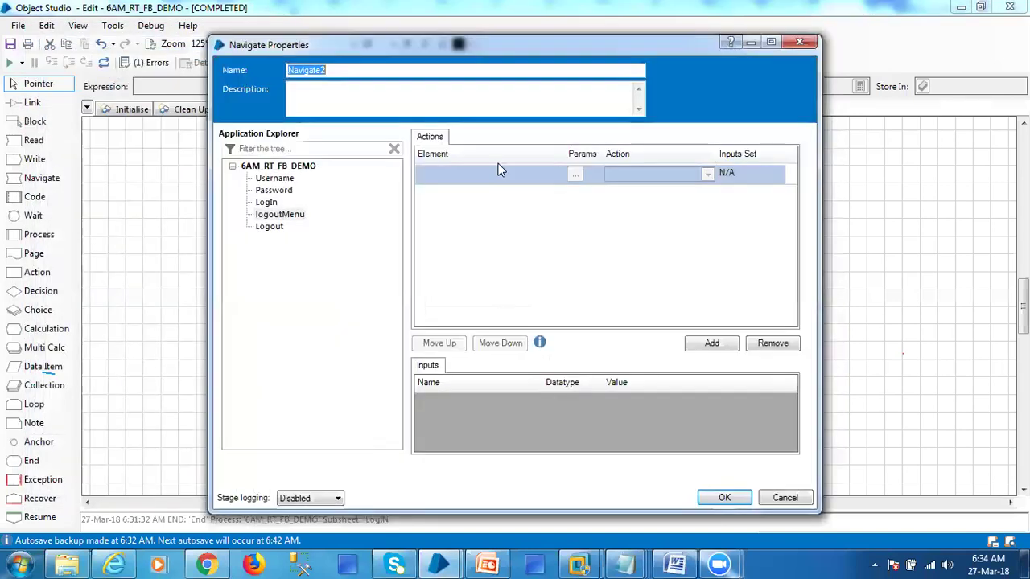
type("Logout")
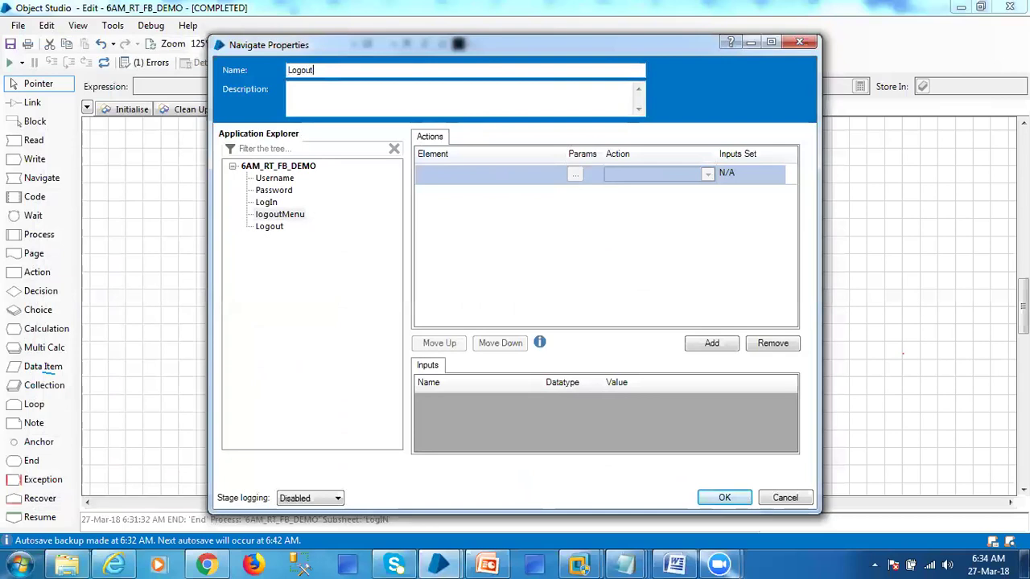
left_click(268, 231)
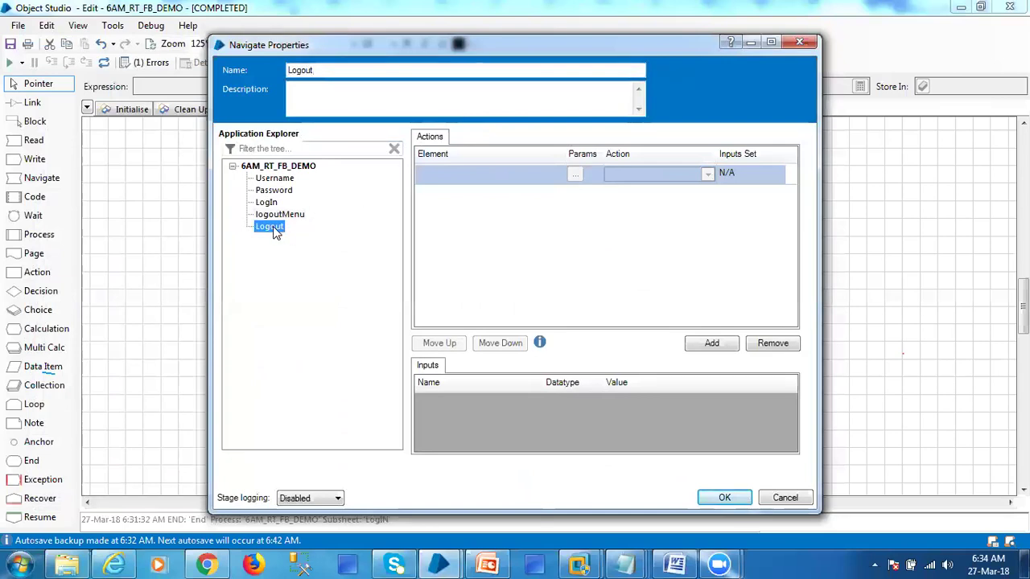
left_click_drag(266, 232, 429, 180)
left_click(636, 176)
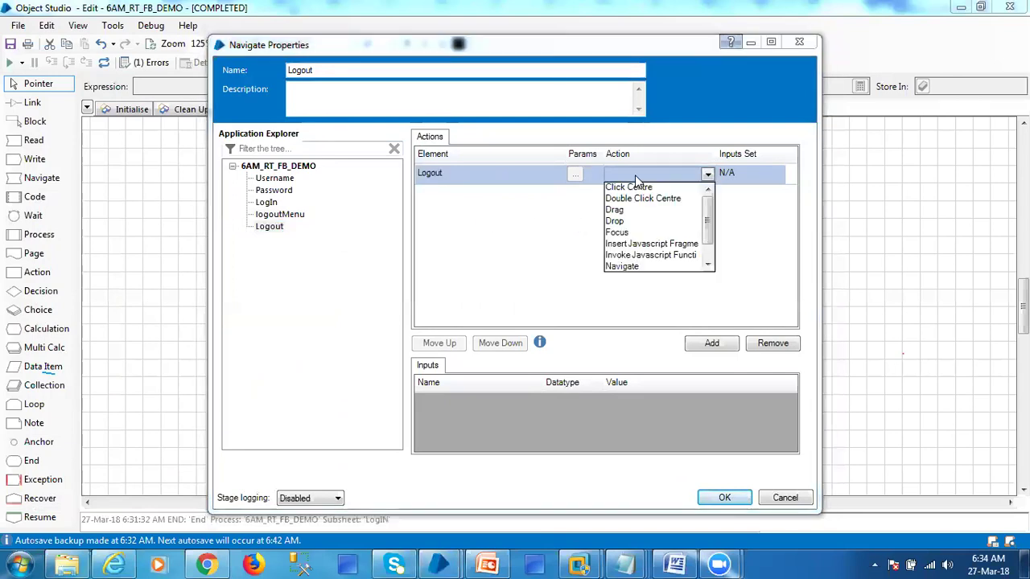
left_click(640, 188)
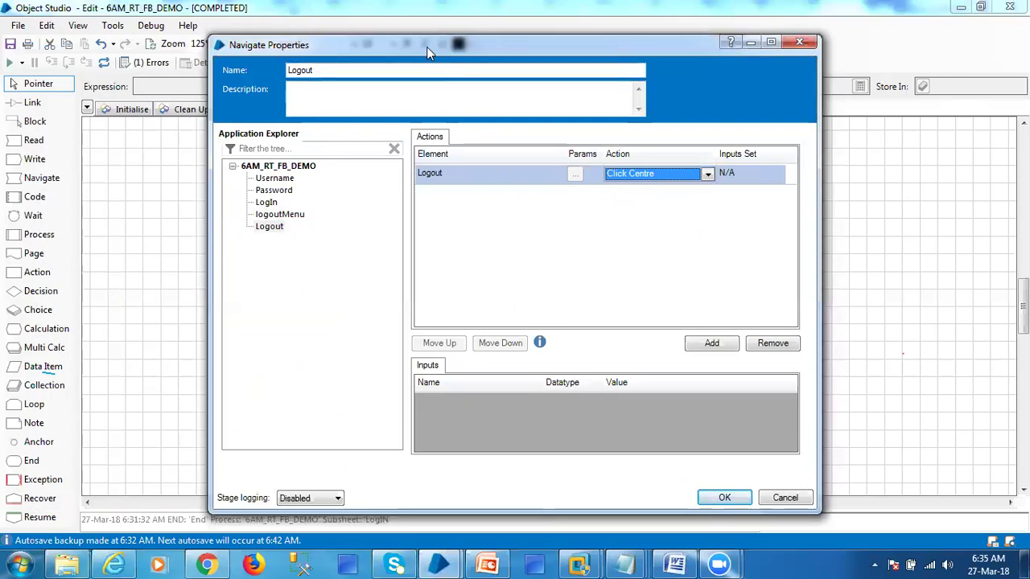
left_click_drag(427, 47, 288, 9)
left_click(574, 462)
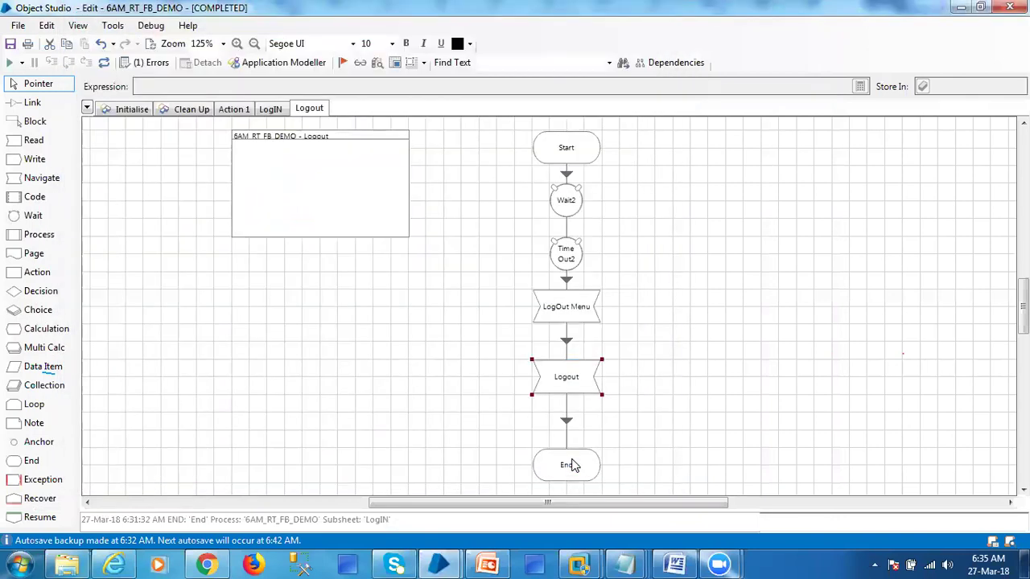
left_click(779, 351)
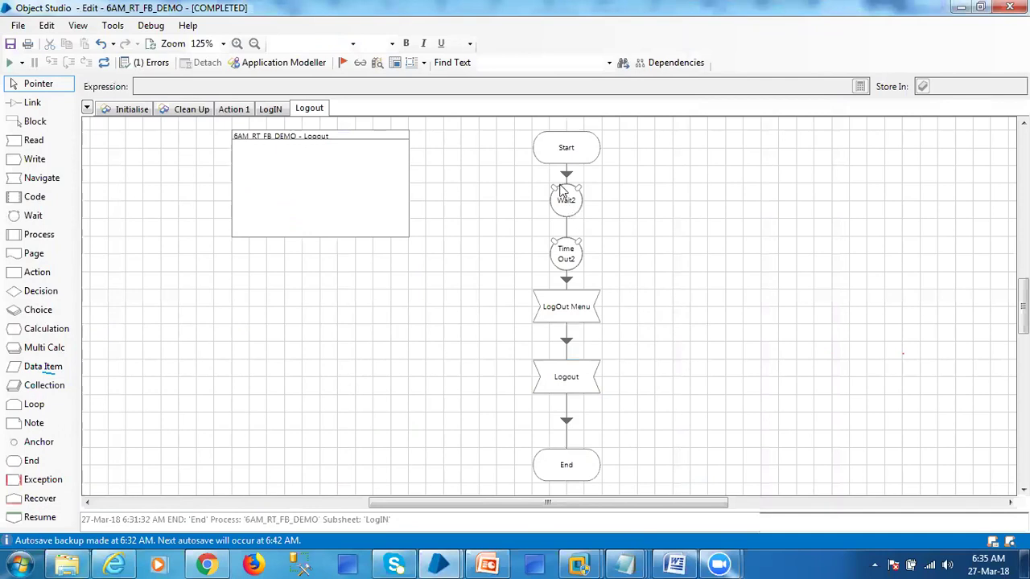
left_click(573, 158)
left_click(564, 195)
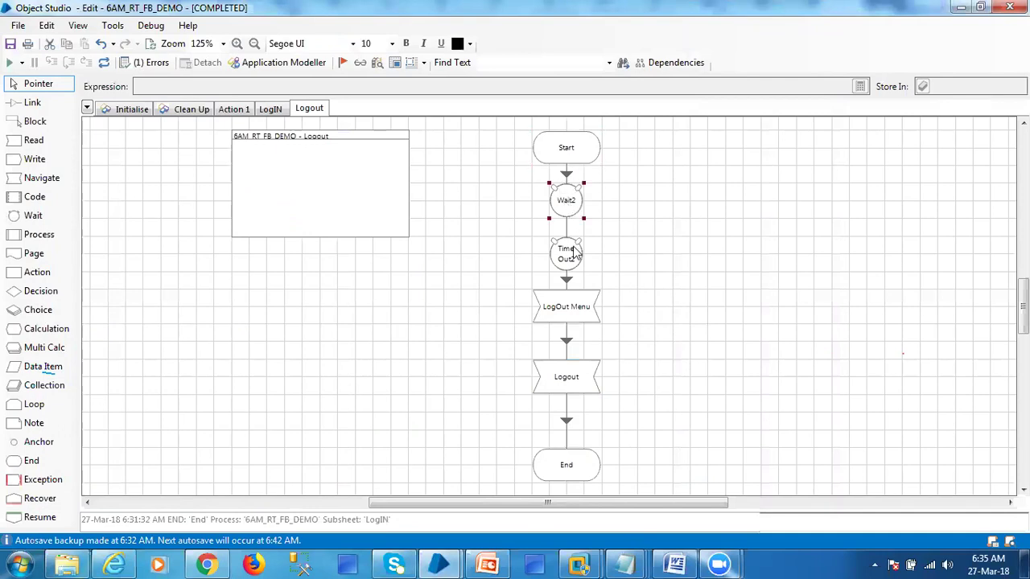
left_click(585, 315)
left_click(582, 374)
left_click(575, 455)
left_click(271, 110)
Move End further right and delete the direct link from LogIN to End.
left_click_drag(593, 471, 871, 420)
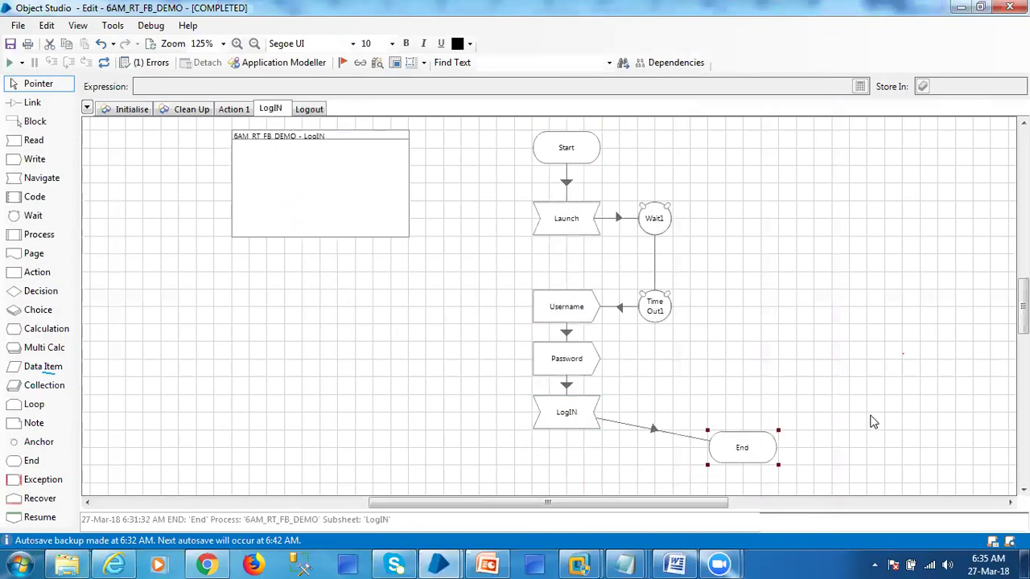
left_click(717, 412)
key("Delete")
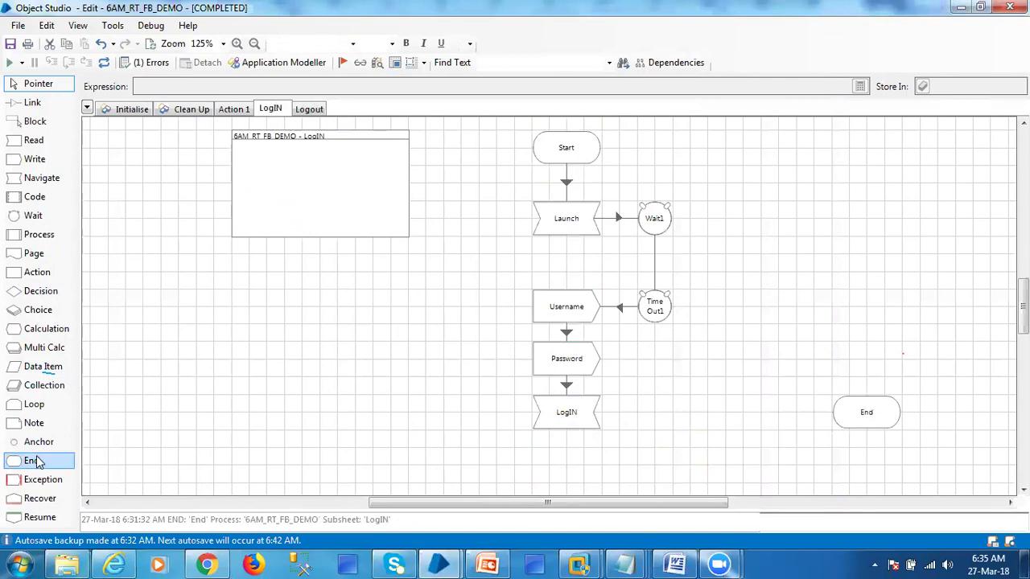
Add a page stage before End that references the existing Logout page.
left_click_drag(34, 253, 722, 414)
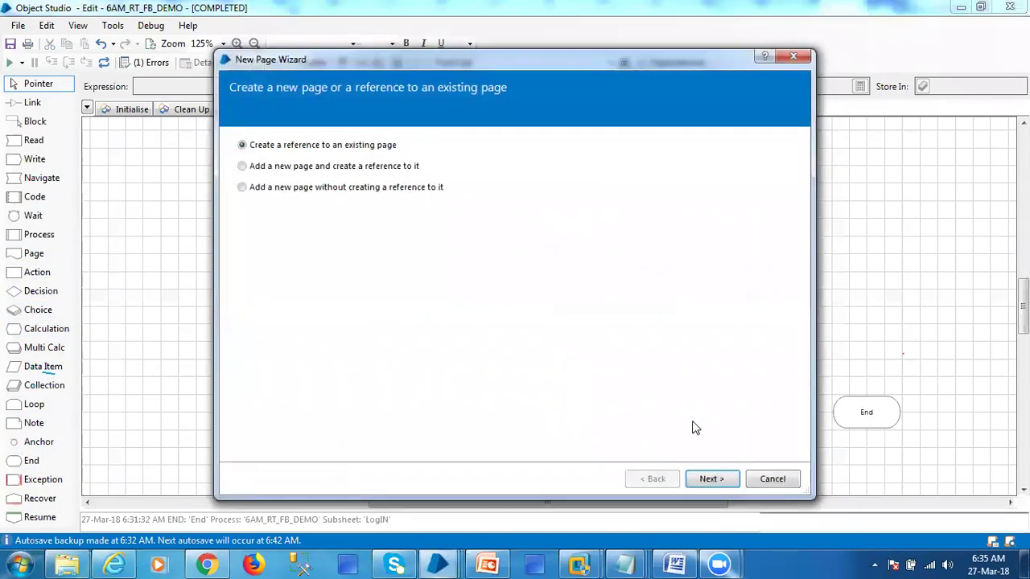
left_click(707, 478)
left_click(257, 181)
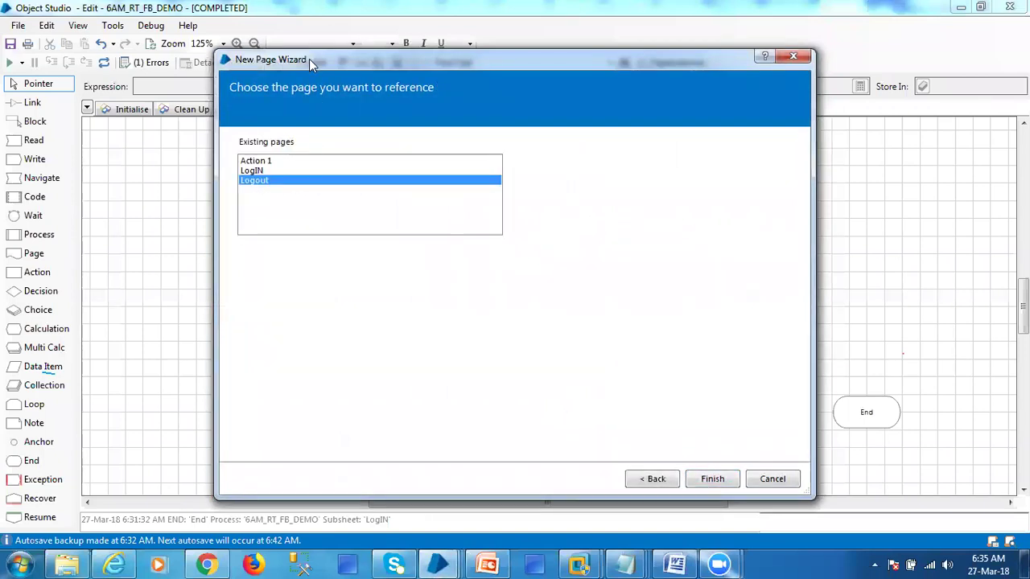
left_click_drag(309, 59, 226, 105)
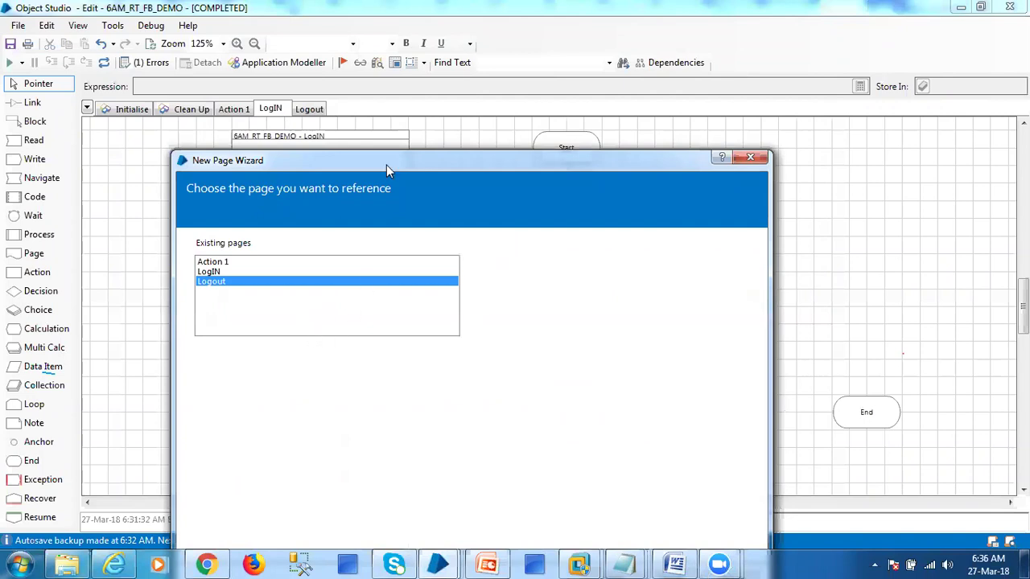
left_click_drag(392, 163, 382, 37)
left_click(648, 465)
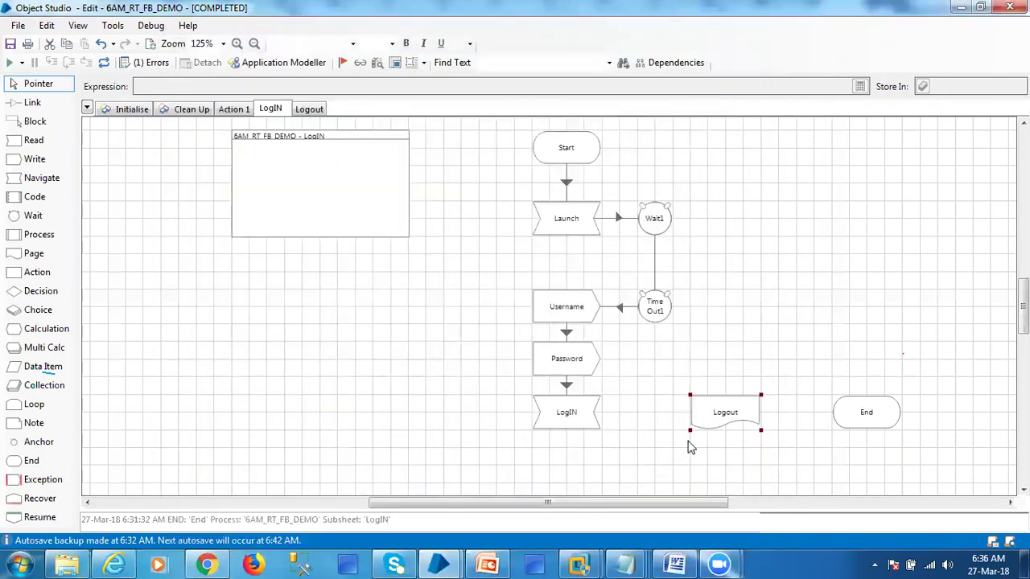
Link the LogIN stage to the Logout page stage.
left_click(32, 102)
left_click_drag(599, 412, 855, 415)
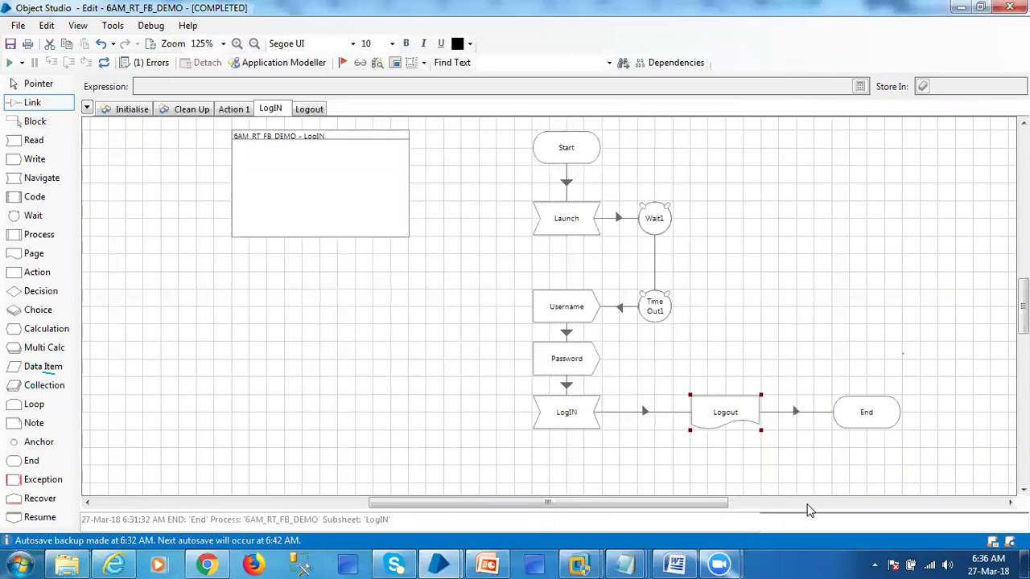
left_click(38, 83)
Reset the previous run and save the object with the comment 'zxcv'.
left_click(103, 63)
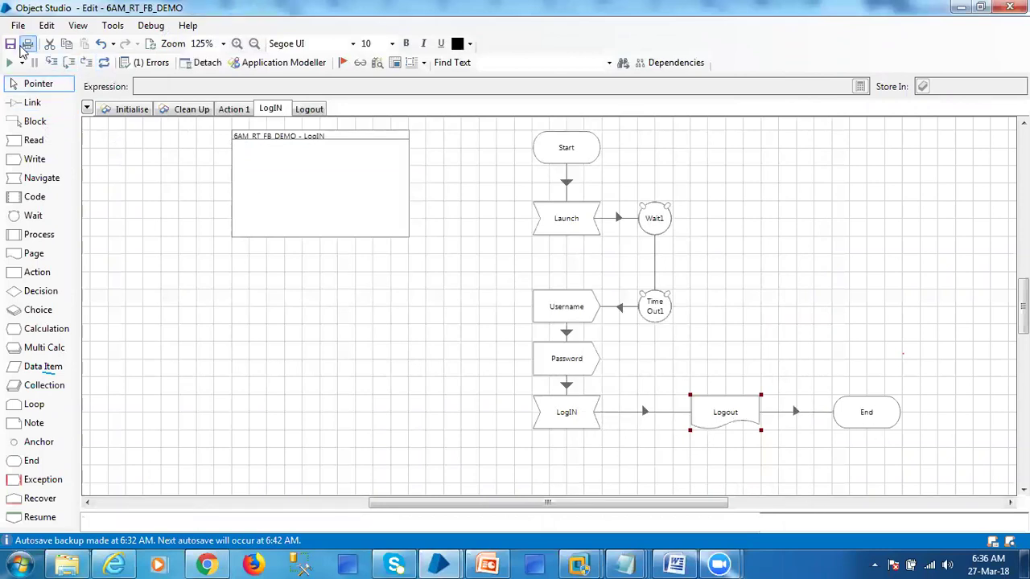
left_click(11, 44)
type("zxcv")
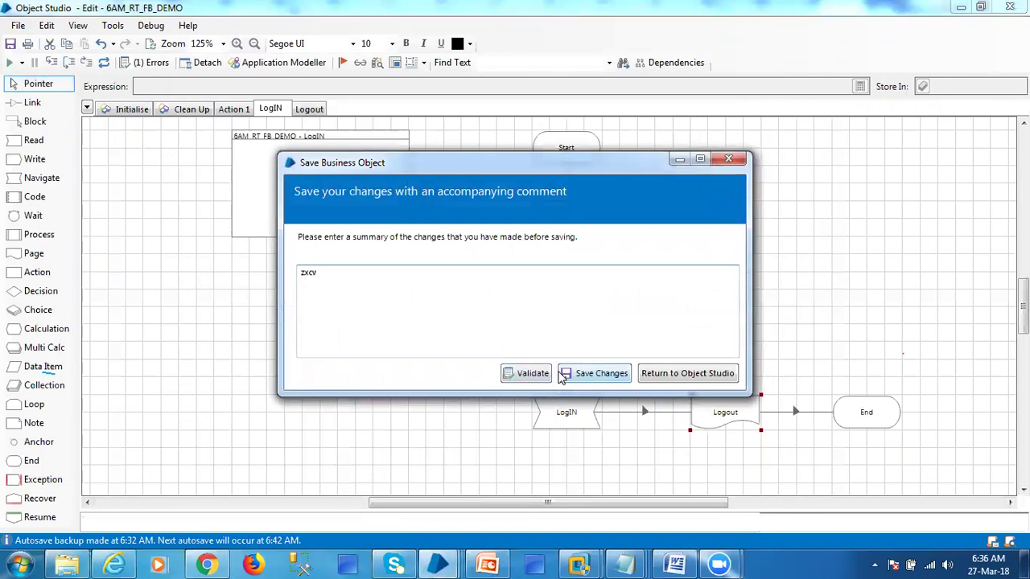
left_click(595, 373)
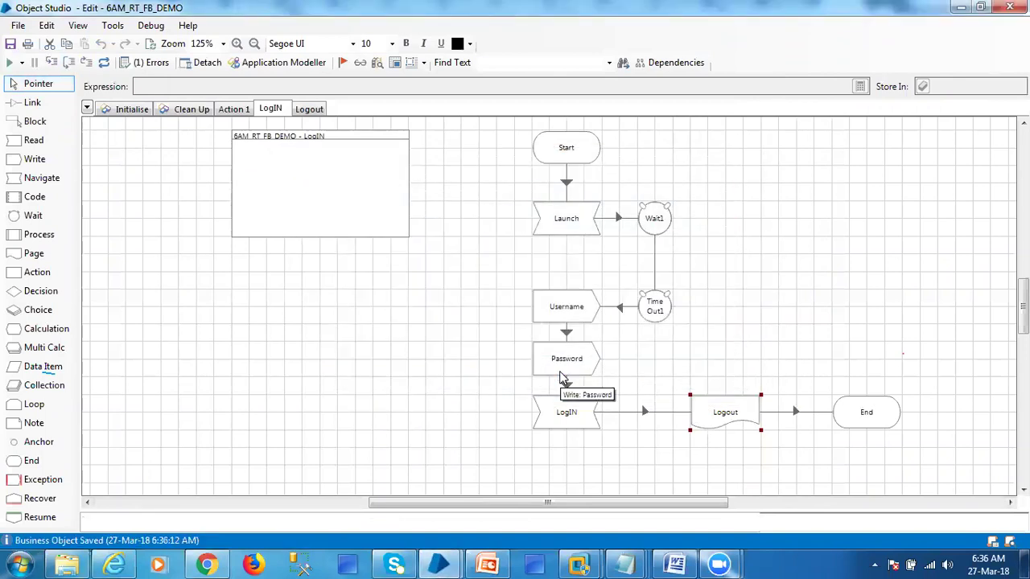
left_click(411, 324)
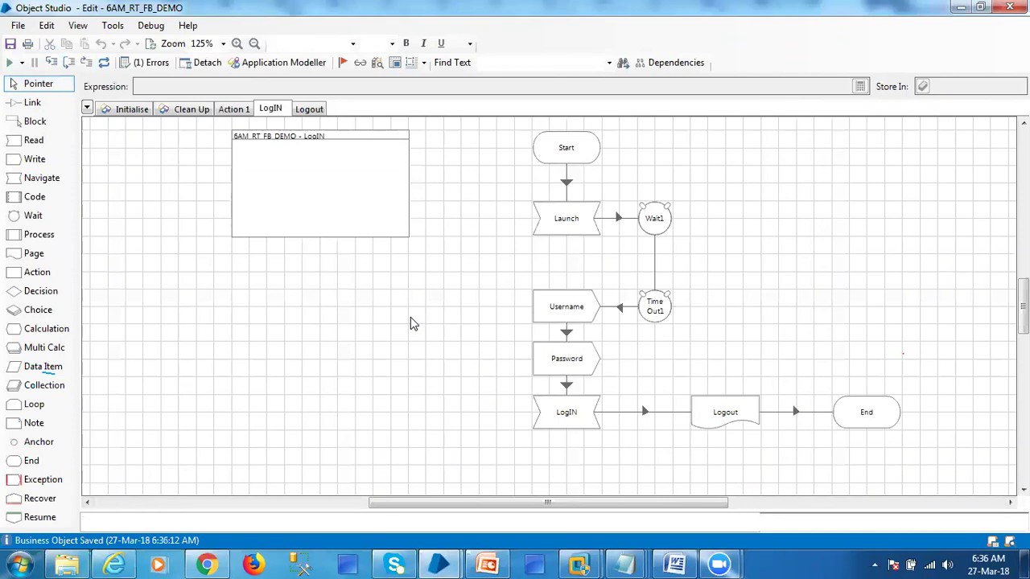
Close the Facebook browser and folder windows from the taskbar, then run the LogIN page with Go.
left_click(115, 563)
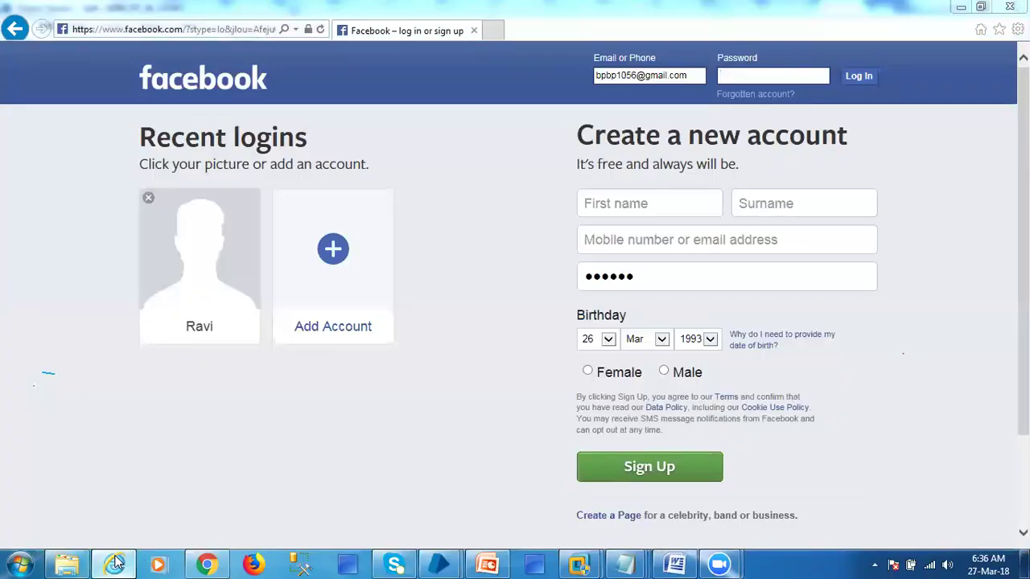
right_click(115, 563)
left_click(73, 523)
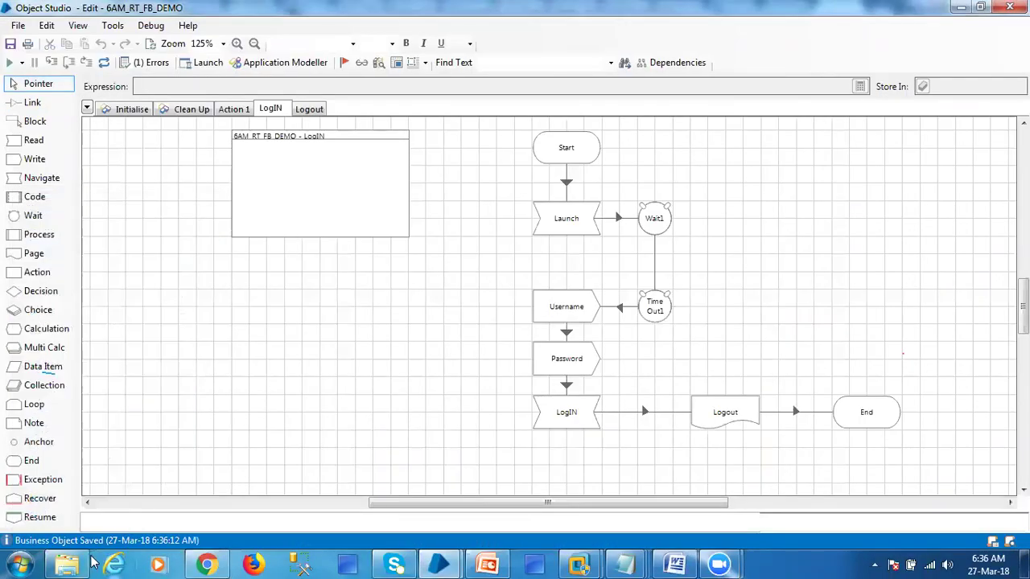
right_click(68, 560)
left_click(76, 524)
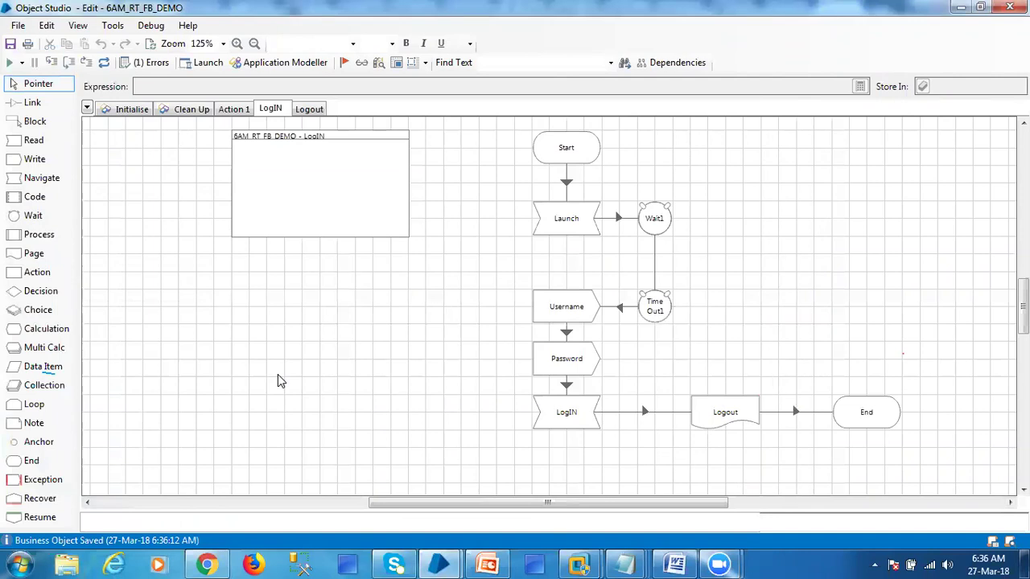
left_click(8, 64)
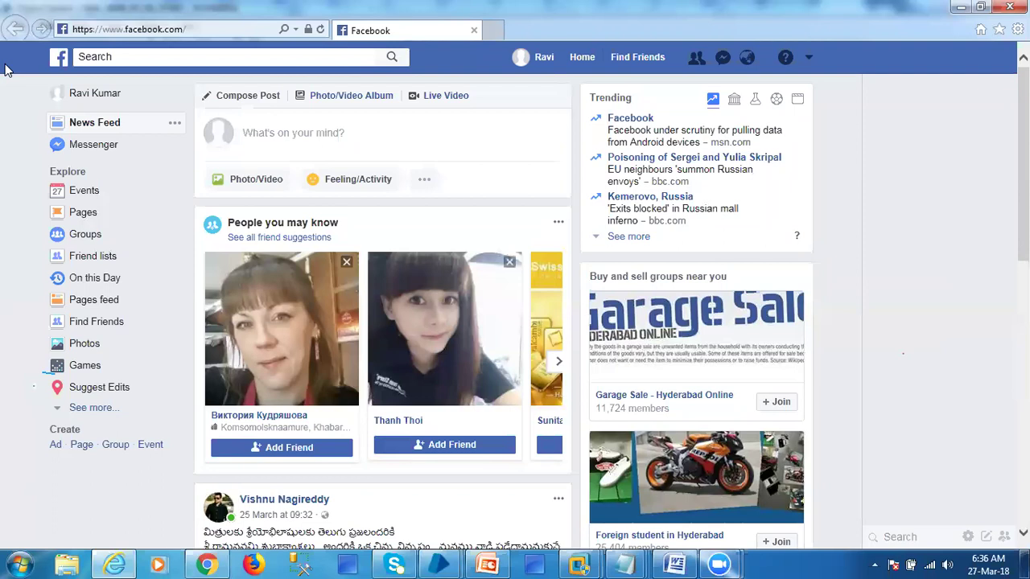
Log out of Facebook through the account menu, then bring up the Blue Prism window previews.
left_click(808, 57)
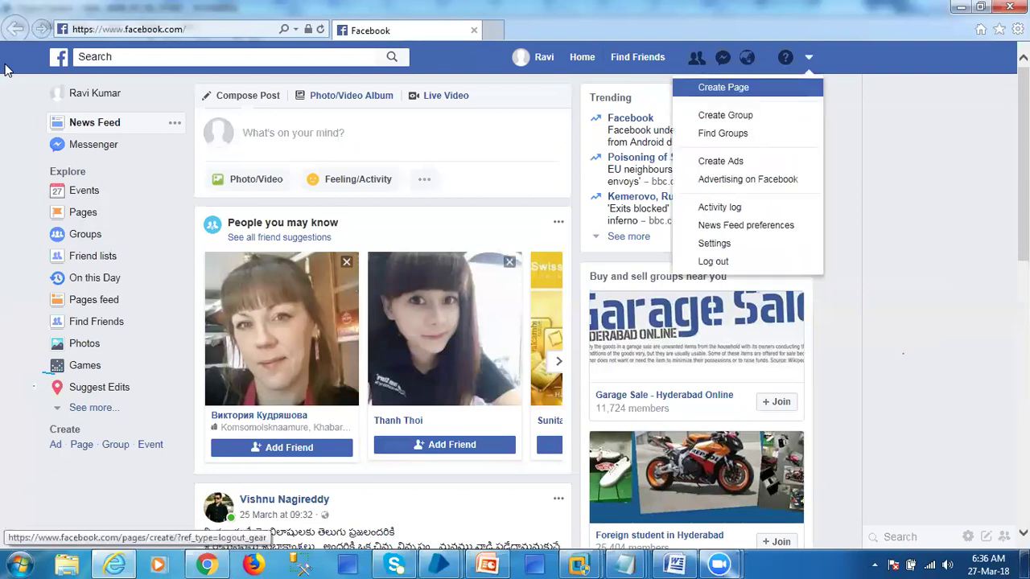
left_click(714, 244)
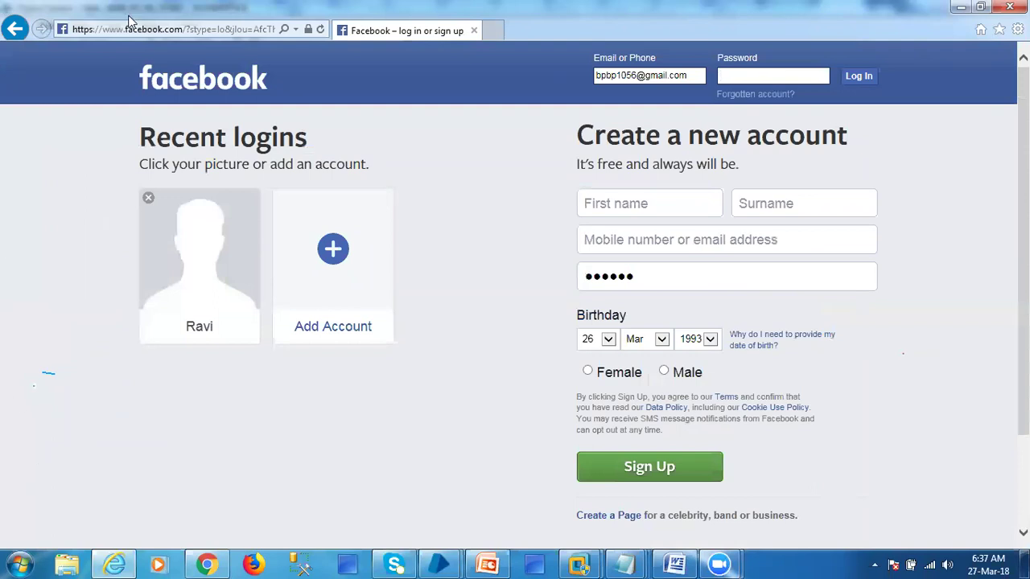
left_click(439, 563)
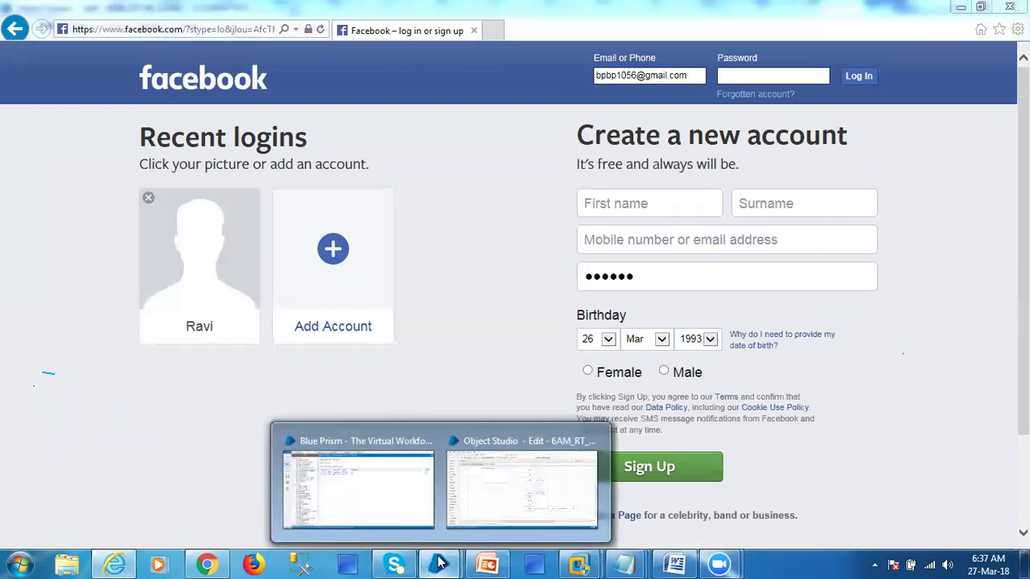
Bring the Object Studio window back to the front from its taskbar preview.
left_click(475, 475)
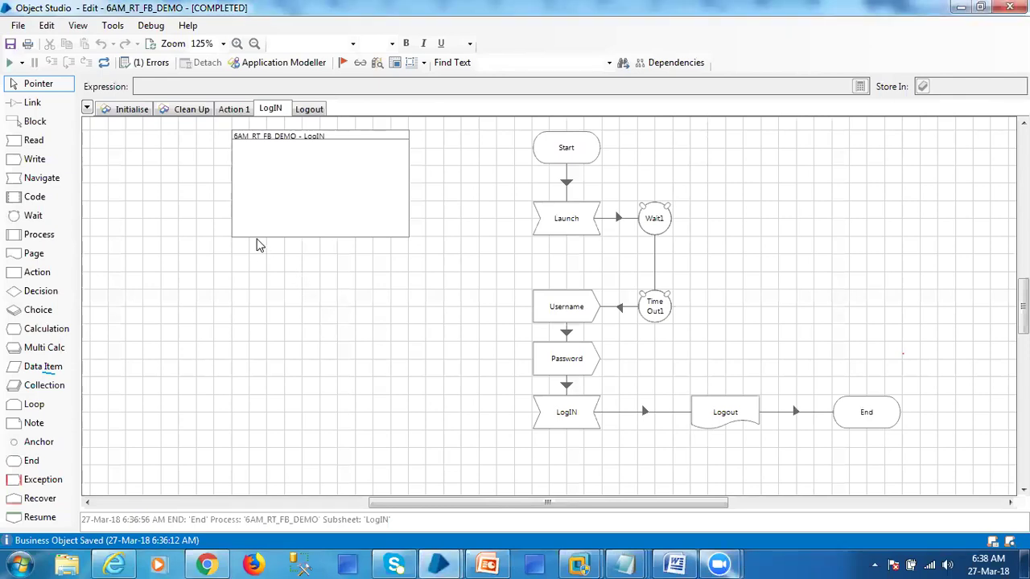
Open the Application Modeller to view the Logout element's attributes in model 6AM_RT_FB_DEMO.
left_click(284, 62)
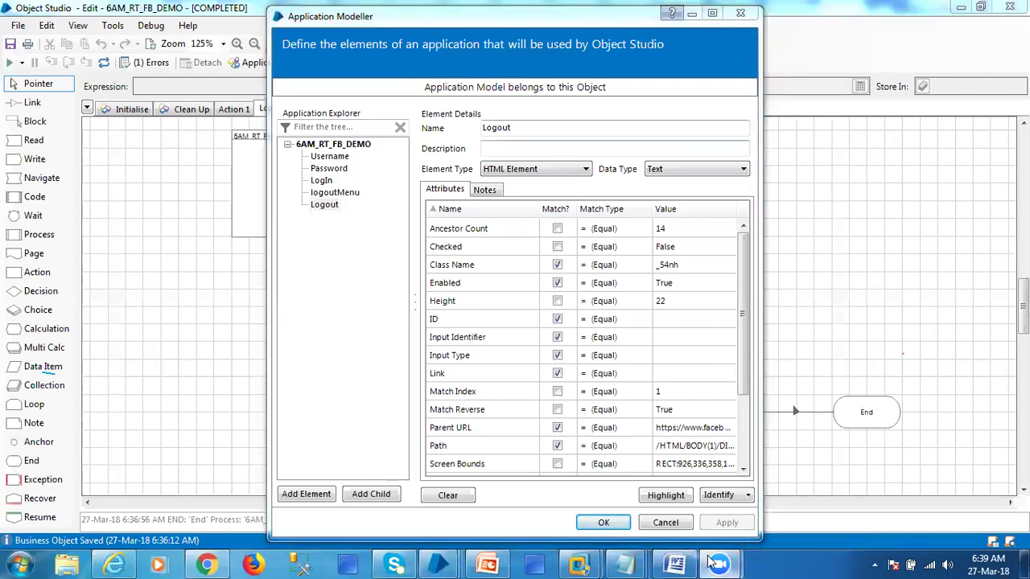
Cancel out of the Application Modeller without changes, returning to the LogIN diagram.
left_click(664, 523)
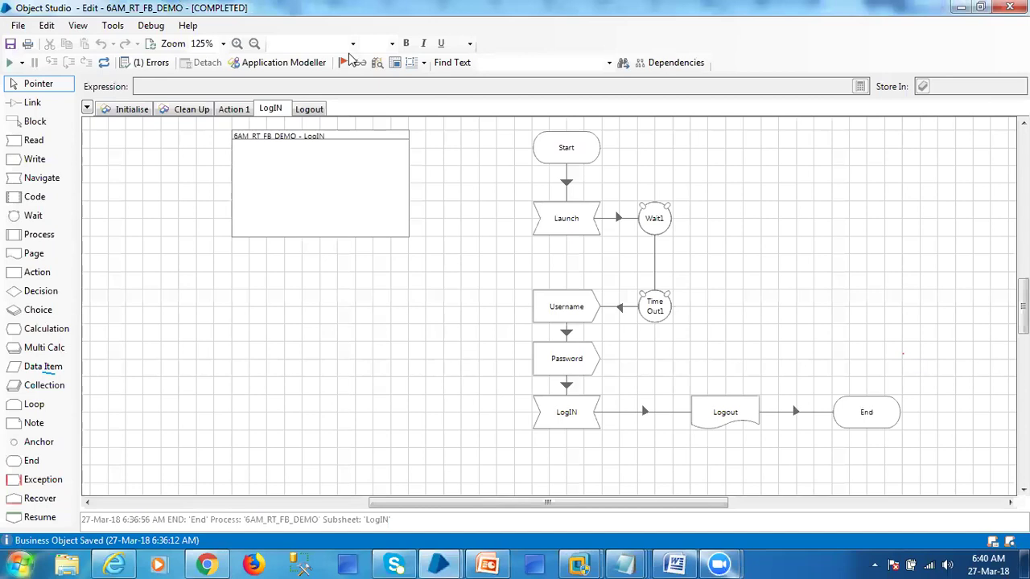
Open the recent Excel 2007 workbook BP_FEB_22th_8_PM_IST from the Start menu.
left_click(17, 565)
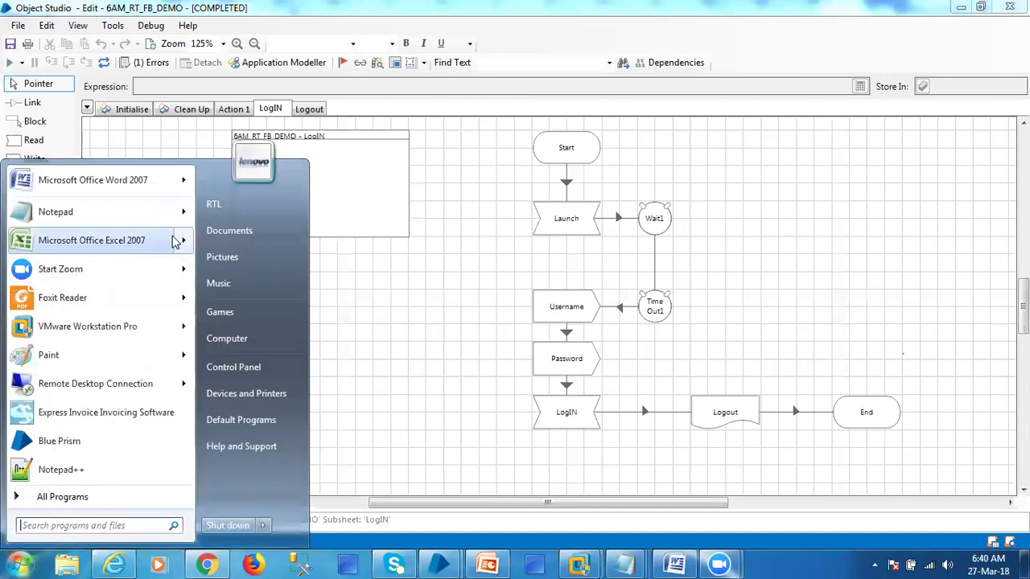
mouse_move(177, 242)
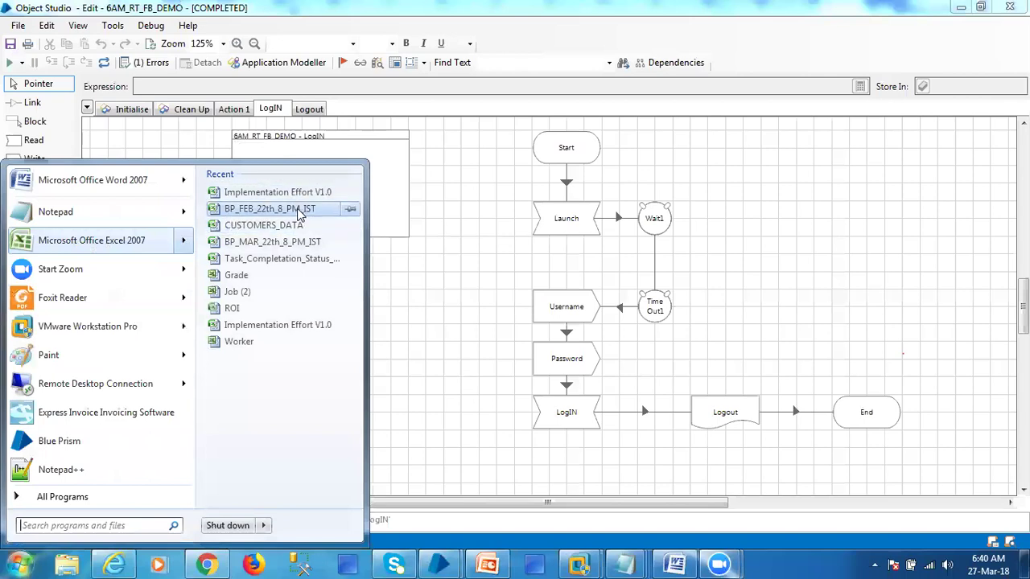
left_click(299, 211)
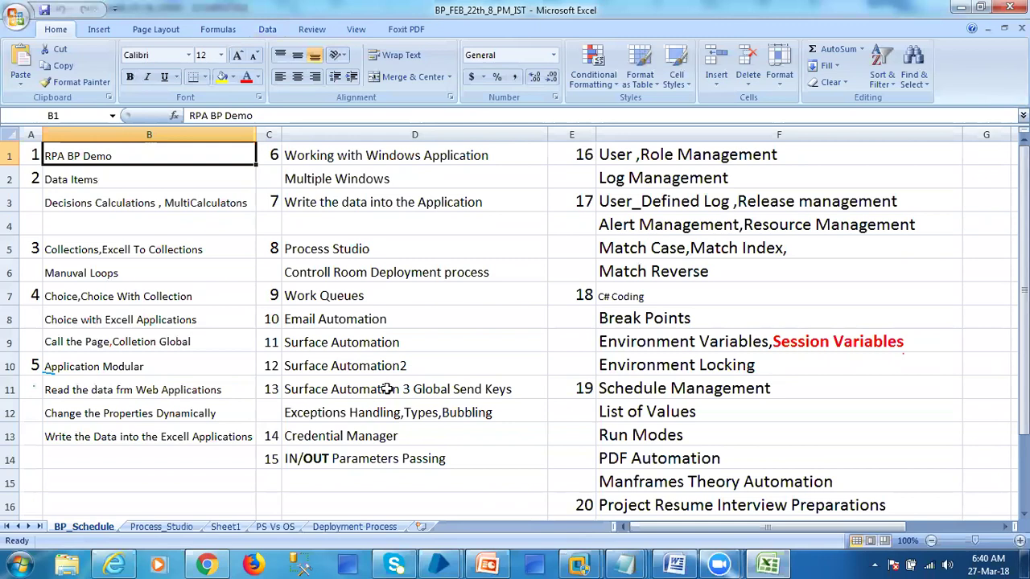
left_click_drag(35, 158, 71, 156)
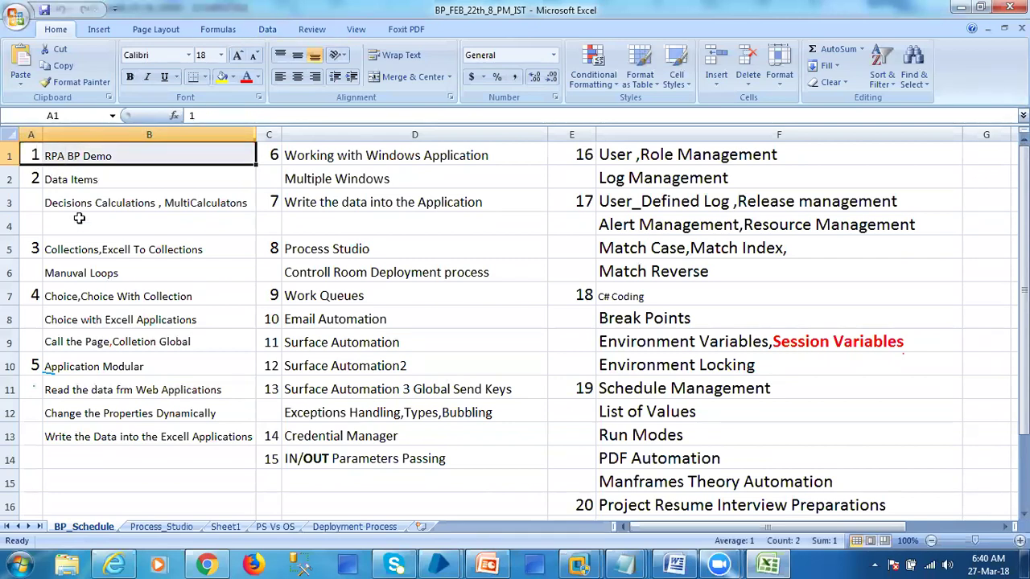
left_click_drag(96, 181, 135, 189)
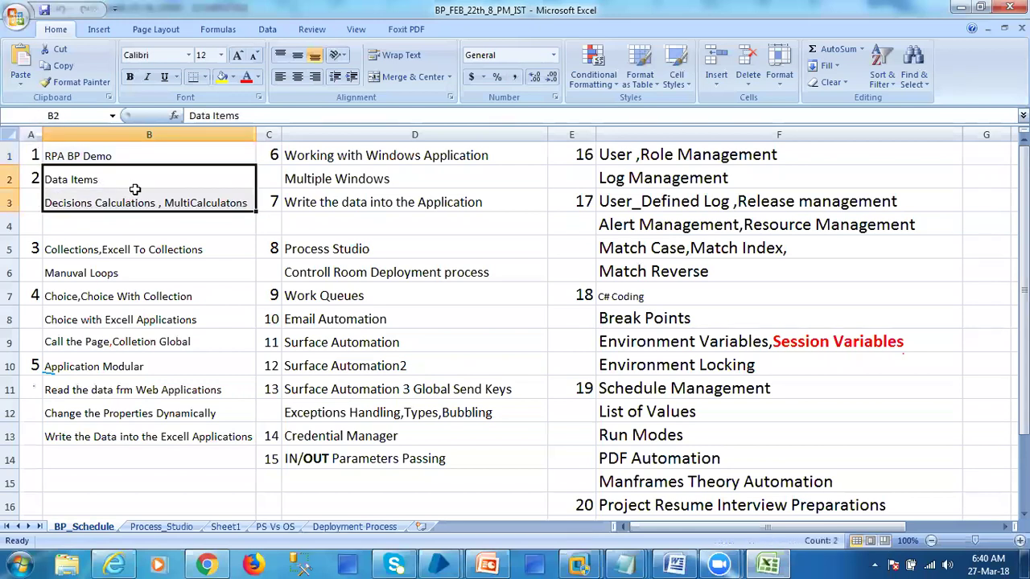
left_click_drag(26, 251, 96, 271)
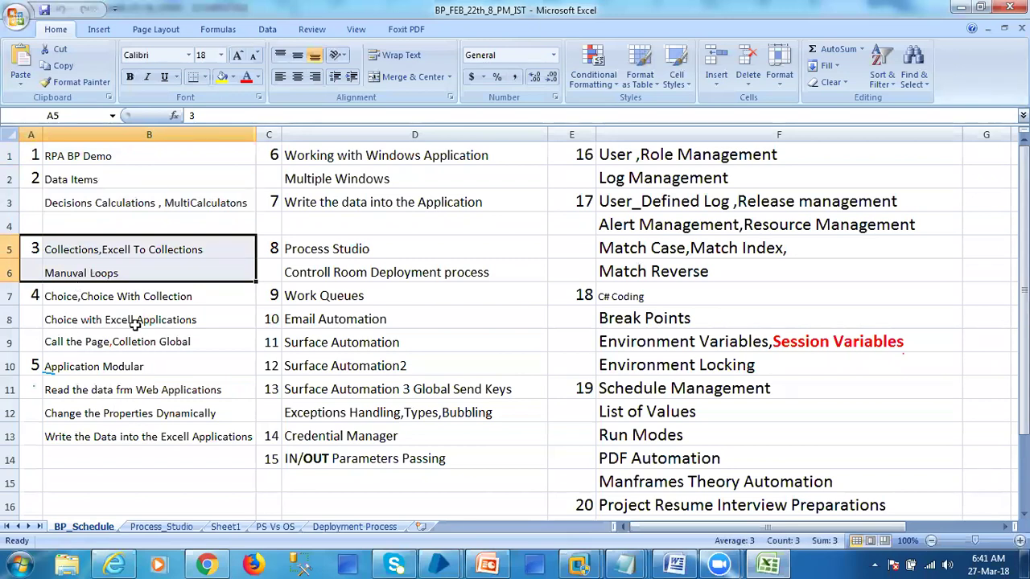
left_click_drag(104, 296, 119, 329)
left_click(83, 372)
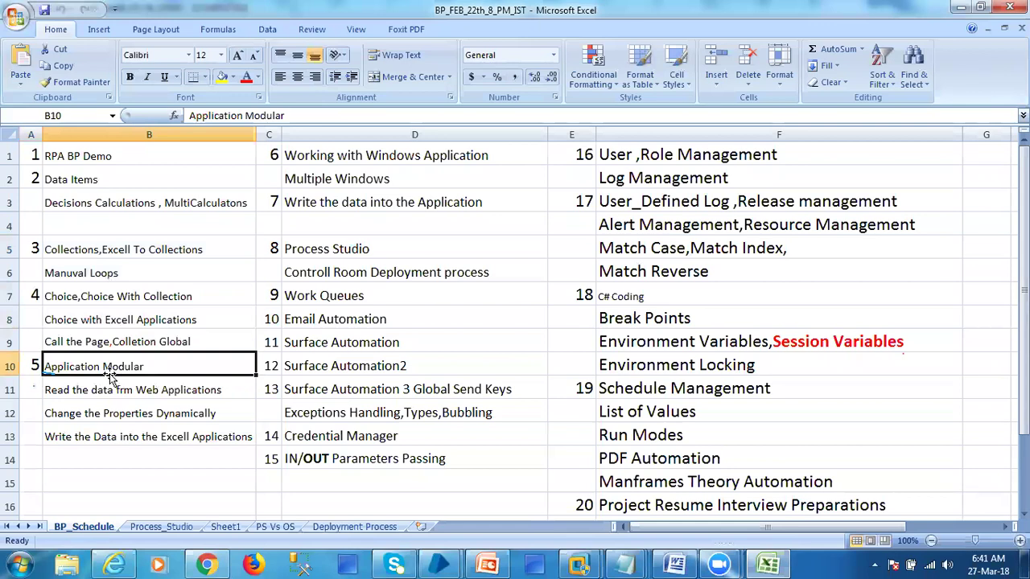
left_click(139, 402)
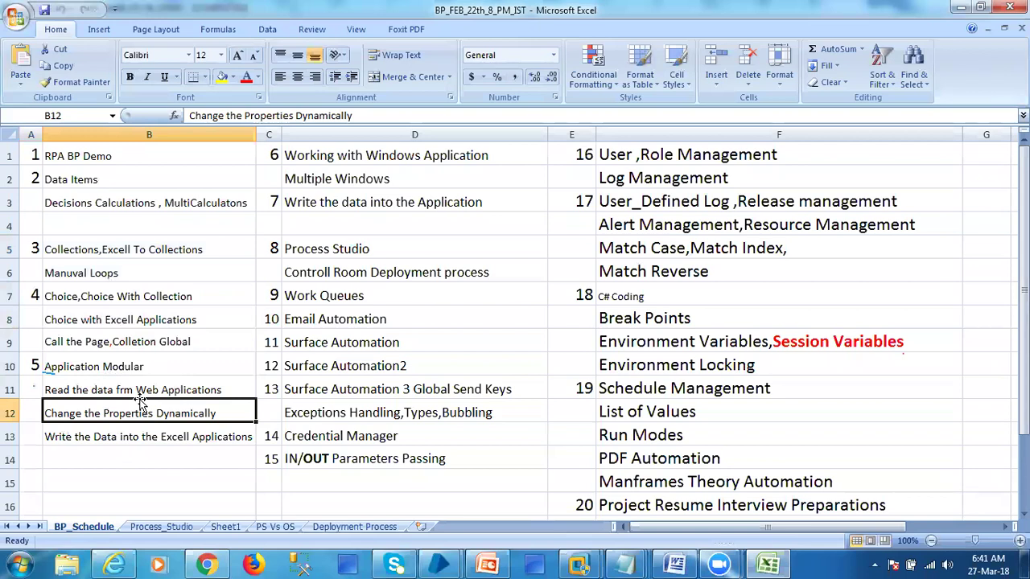
left_click(395, 164)
left_click(383, 199)
left_click(380, 224)
left_click(369, 272)
left_click(336, 296)
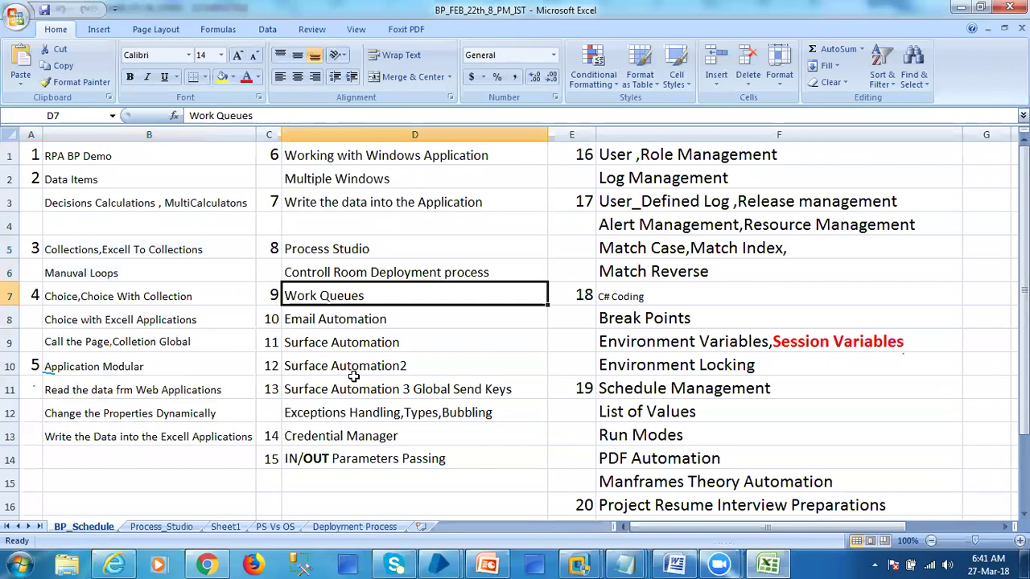
left_click_drag(268, 318, 270, 389)
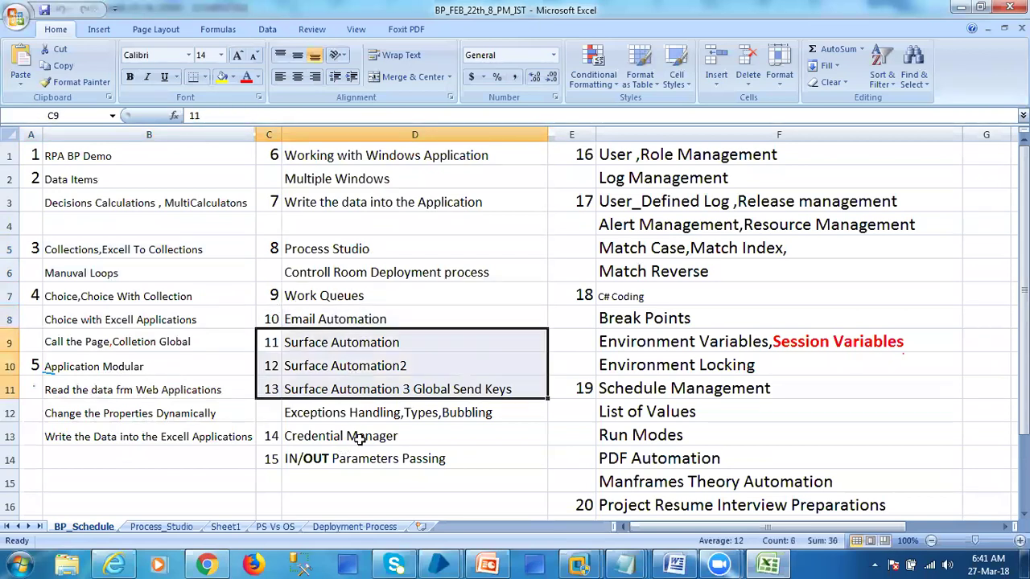
left_click(322, 412)
left_click(356, 437)
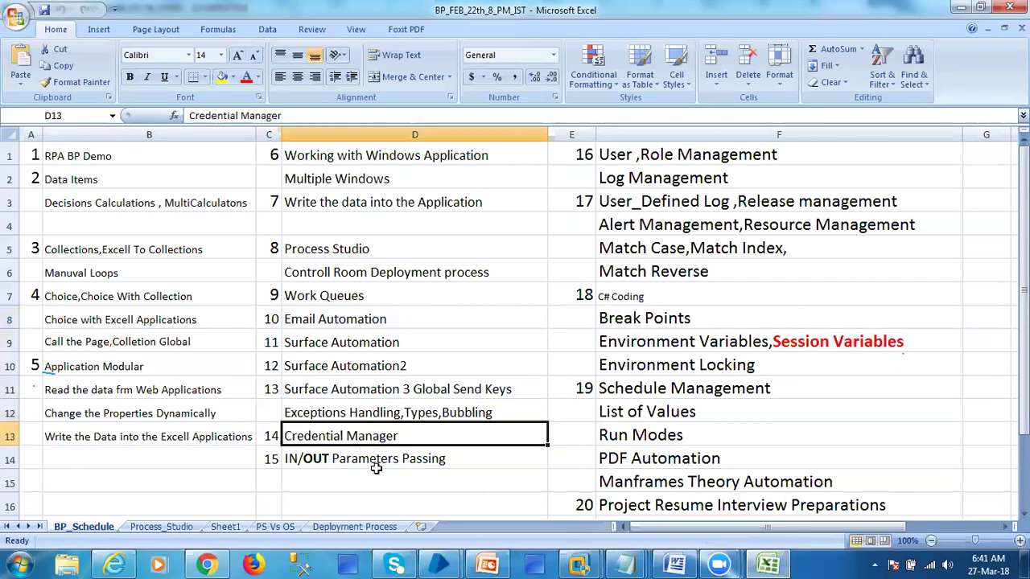
left_click(379, 467)
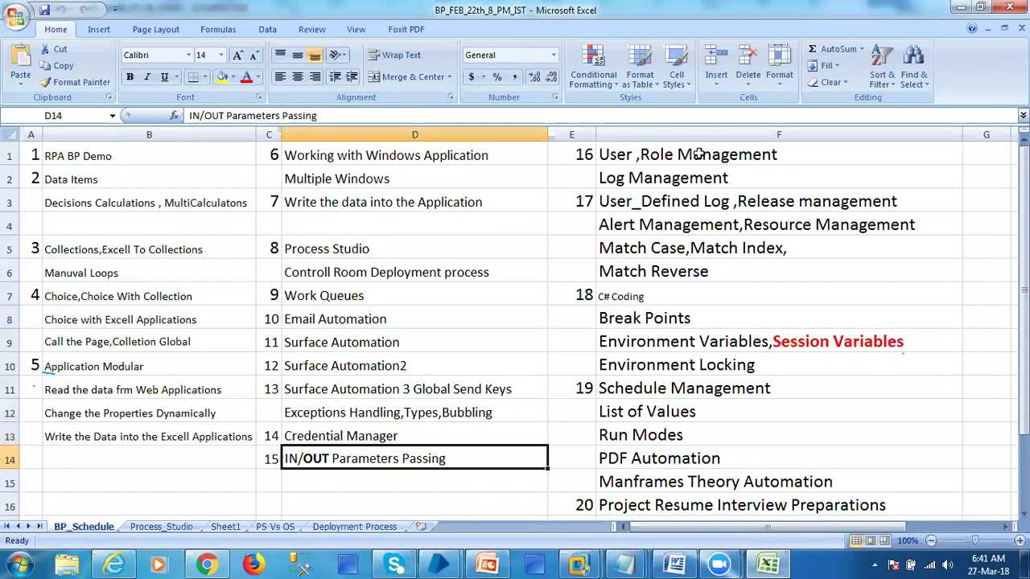
left_click_drag(593, 155, 708, 505)
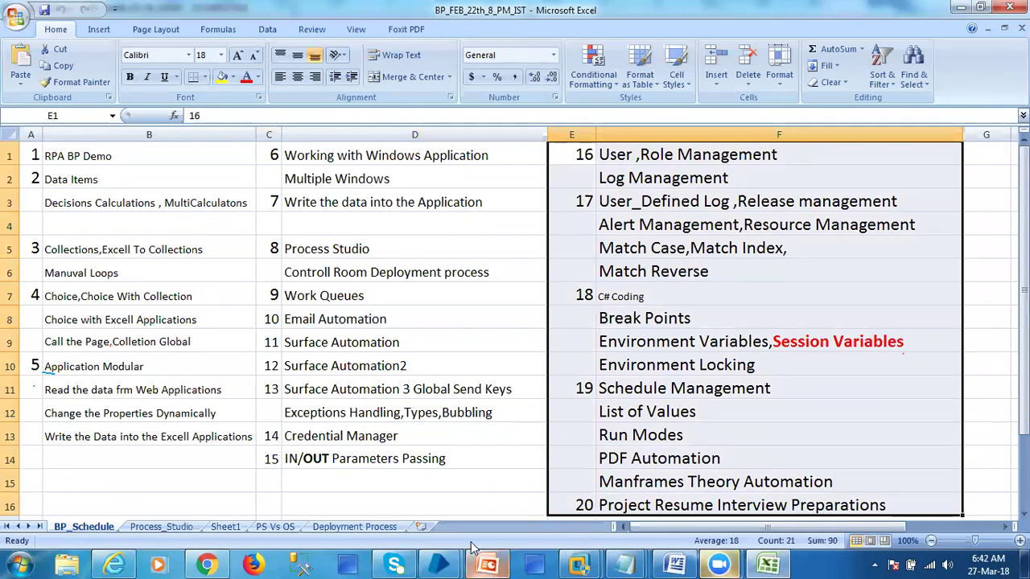
Bring Blue Prism forward and switch to the Control view's Session Management.
mouse_move(438, 563)
left_click(350, 482)
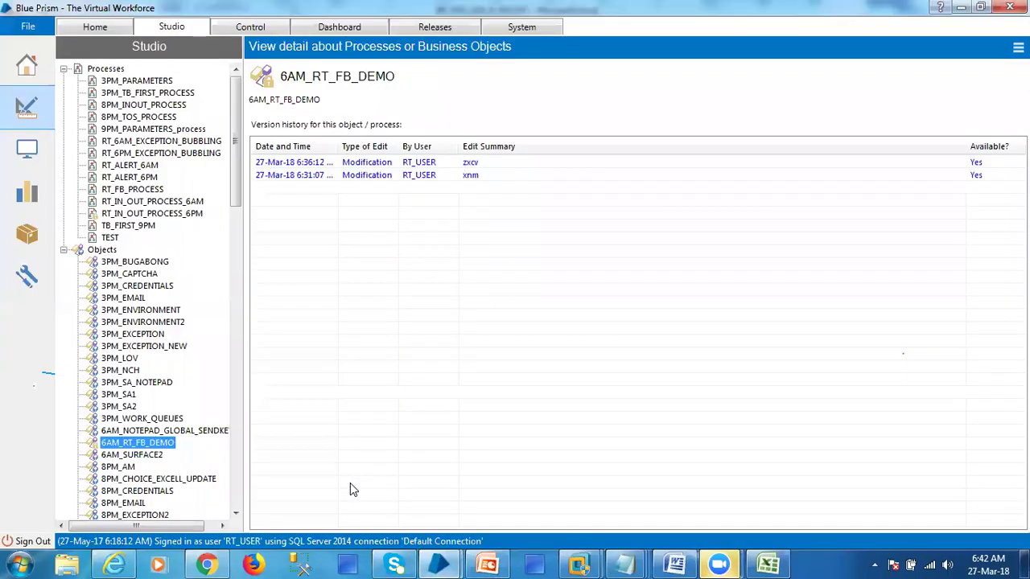
left_click(227, 32)
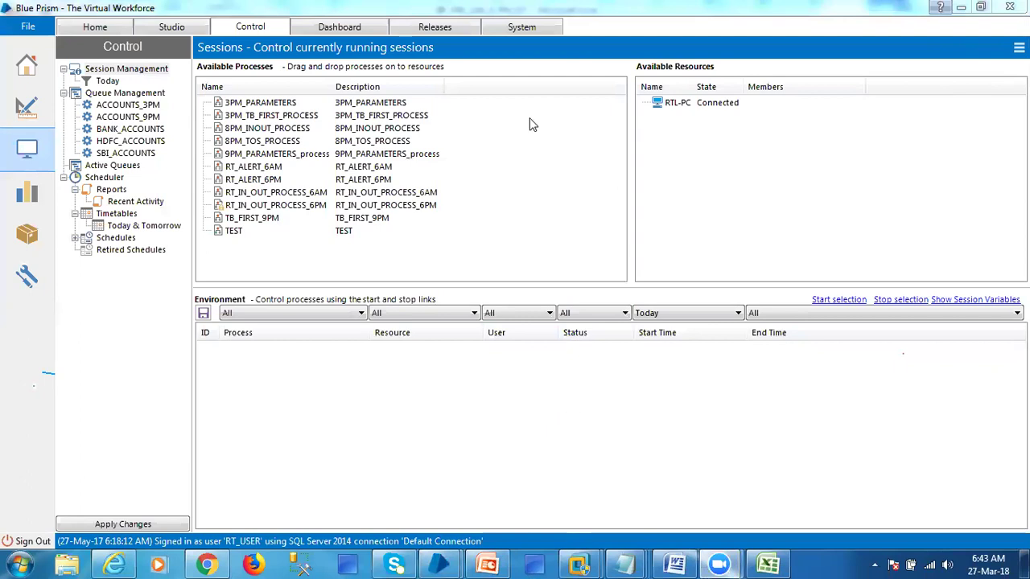
Bring the windows7 virtual machine forward in VMware Workstation.
mouse_move(579, 564)
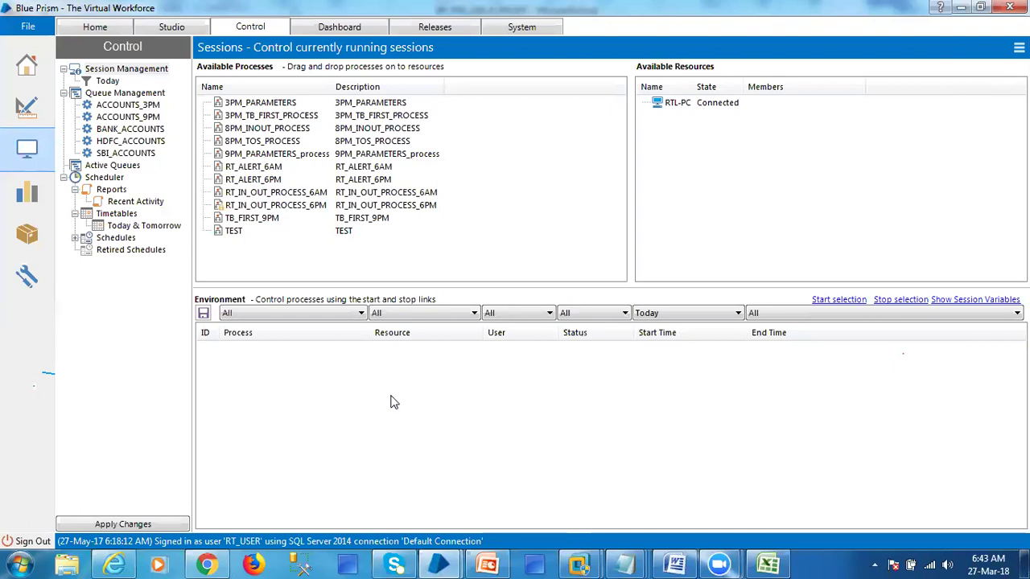
left_click(635, 484)
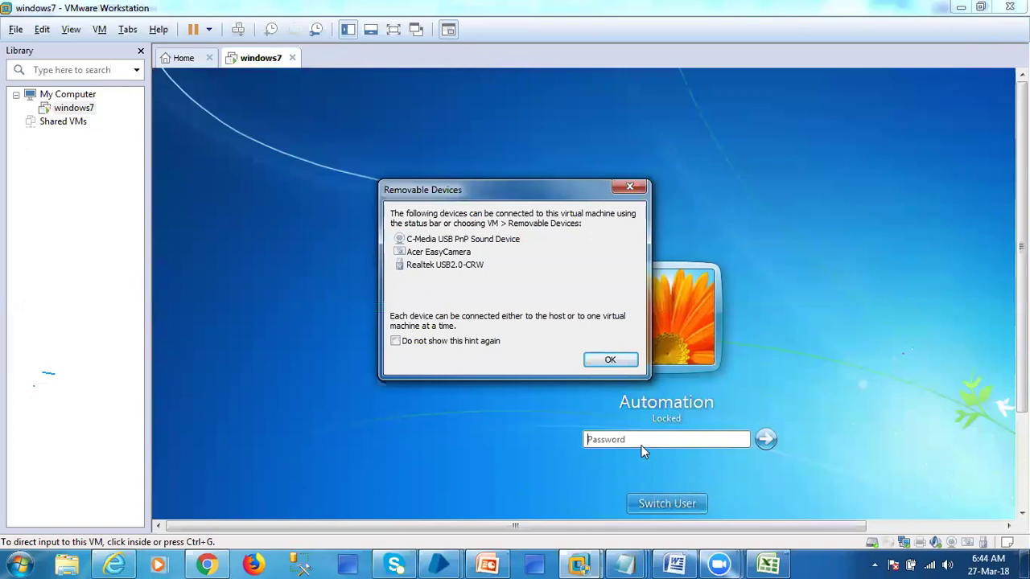
Dismiss the Removable Devices notice and unlock the windows7 machine with its login password.
left_click(611, 361)
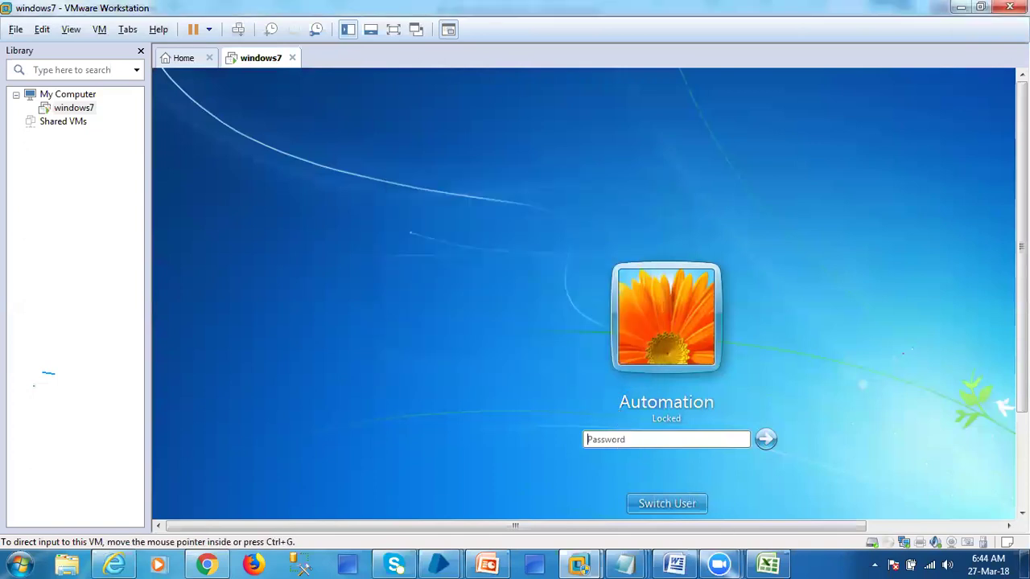
left_click(699, 440)
type("******")
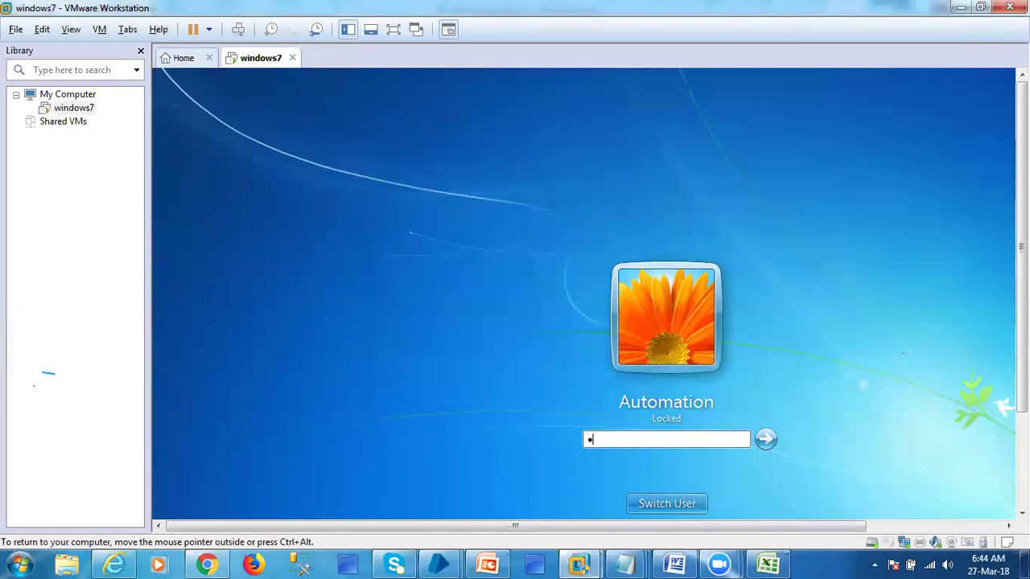
key("Return")
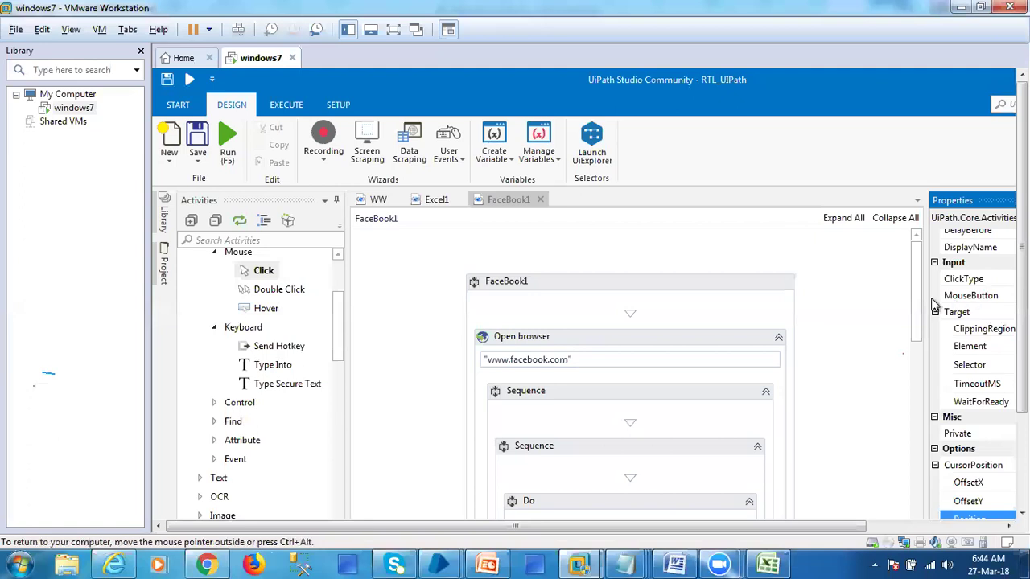
Release the VM's input and bring Chrome's RTL Online Training course listing to the front.
left_click_drag(933, 304, 933, 488)
key("ctrl+alt")
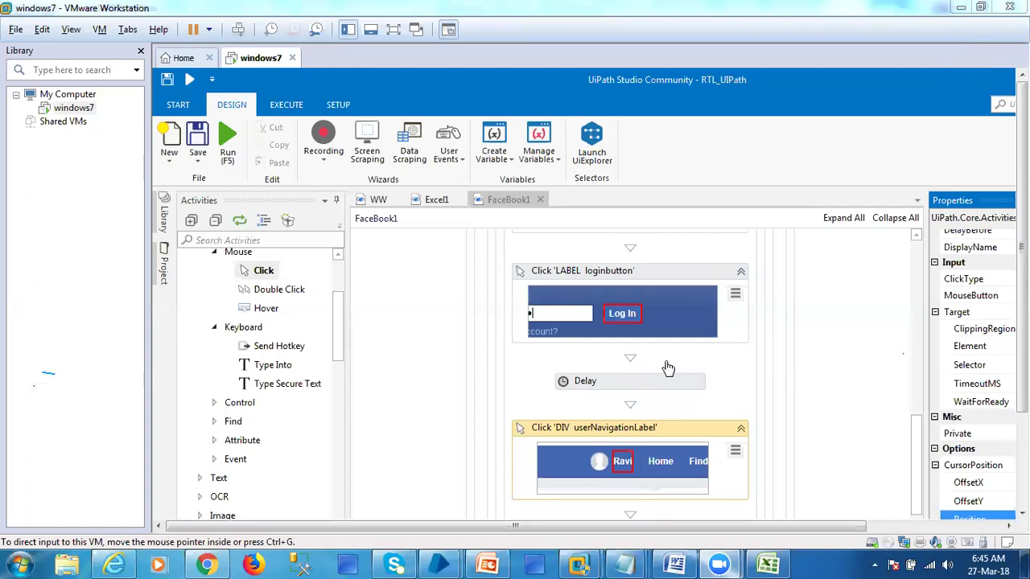
left_click(232, 557)
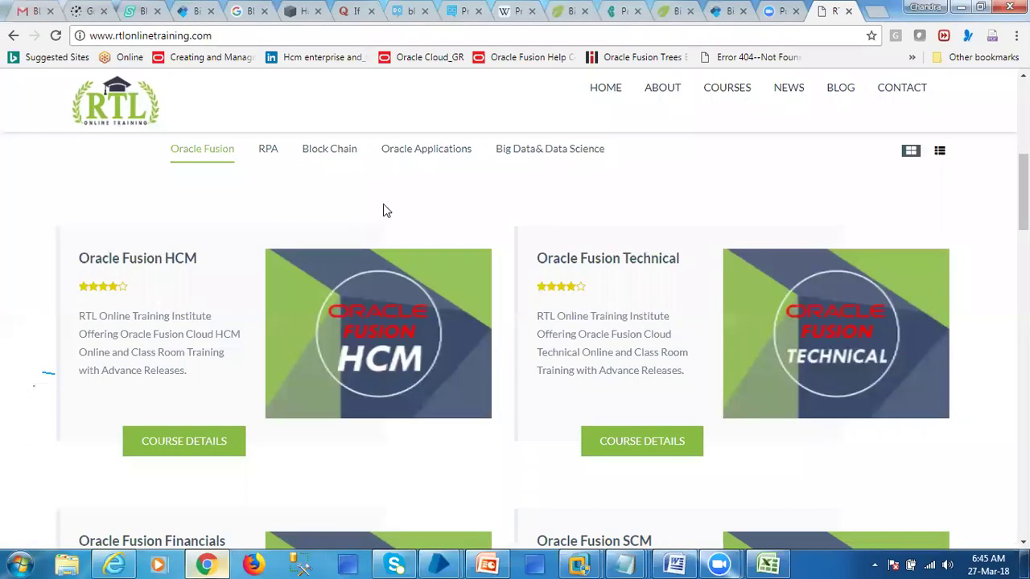
Open the RPA course listings and scroll down to the BluePrism Training card below UiPath and Automation Anywhere.
left_click(268, 152)
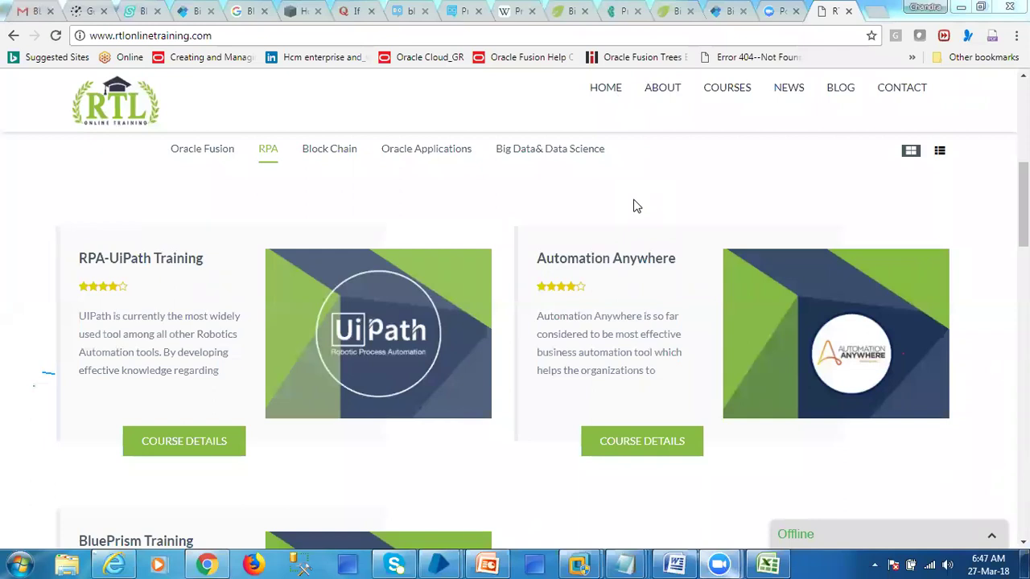
scroll(542, 350, "down", 2)
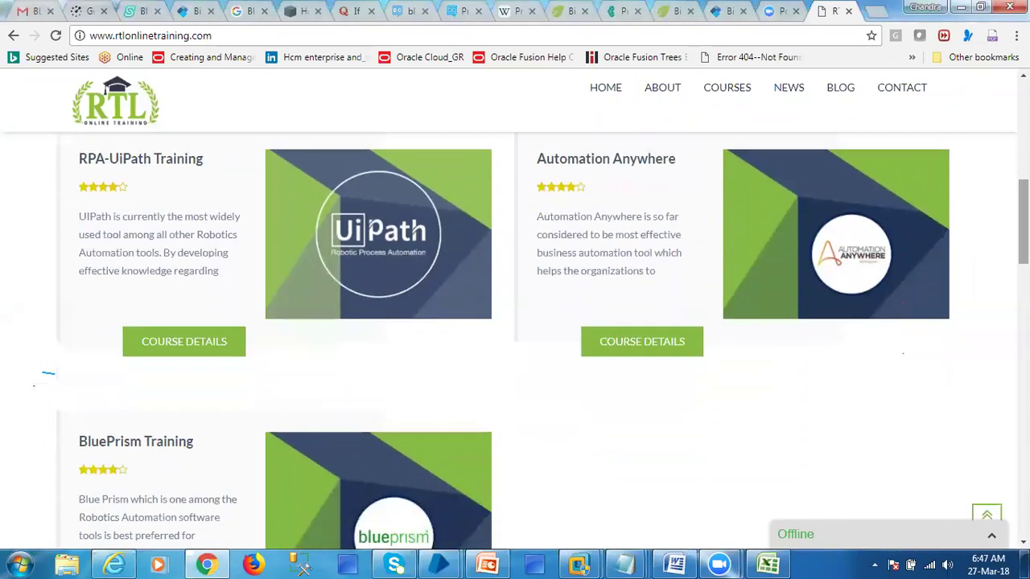
In the RPA training deck, present slide 15, Best Suited RPA Tools, as a full-screen slide show.
left_click(487, 563)
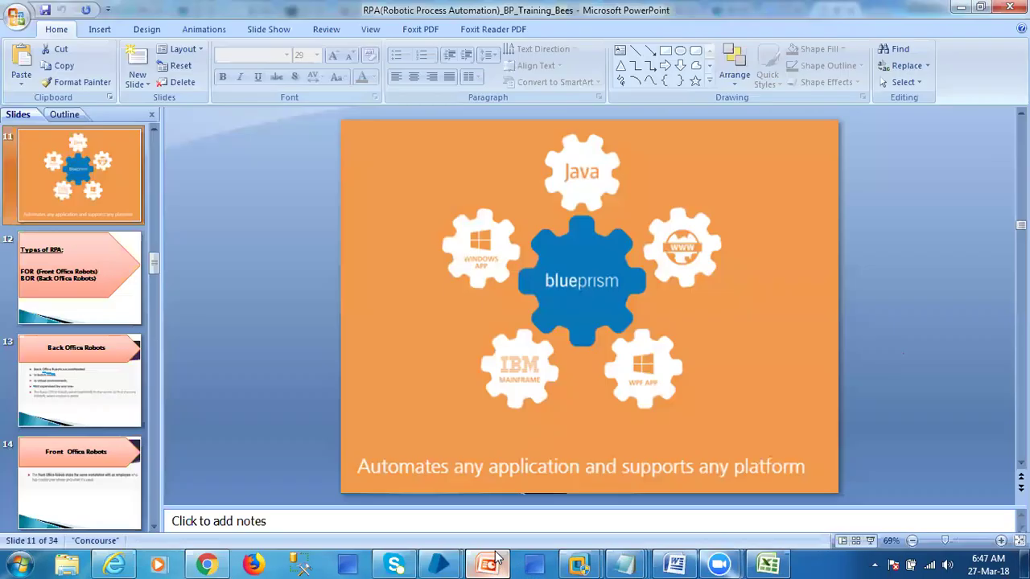
left_click(71, 486)
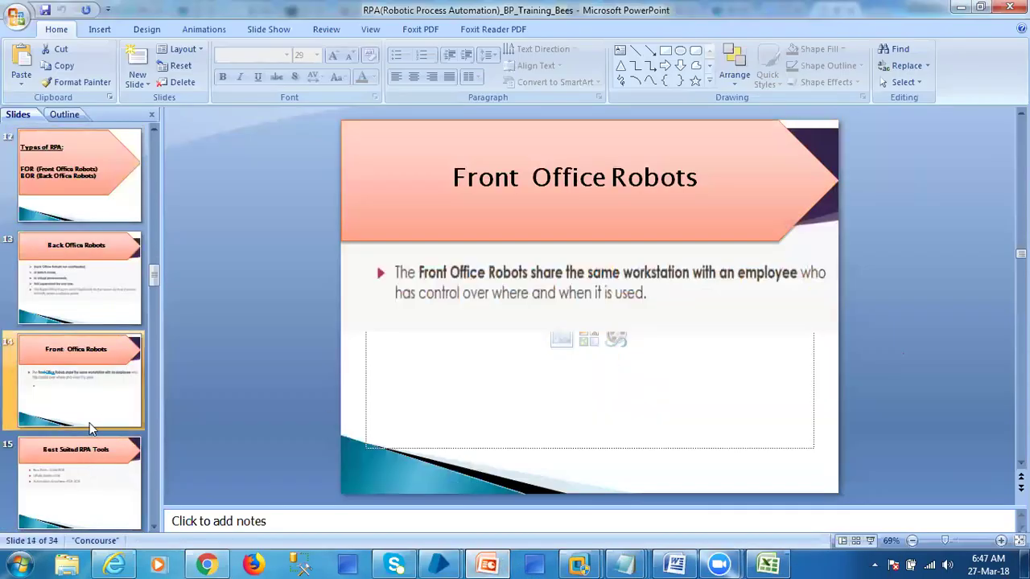
left_click(86, 489)
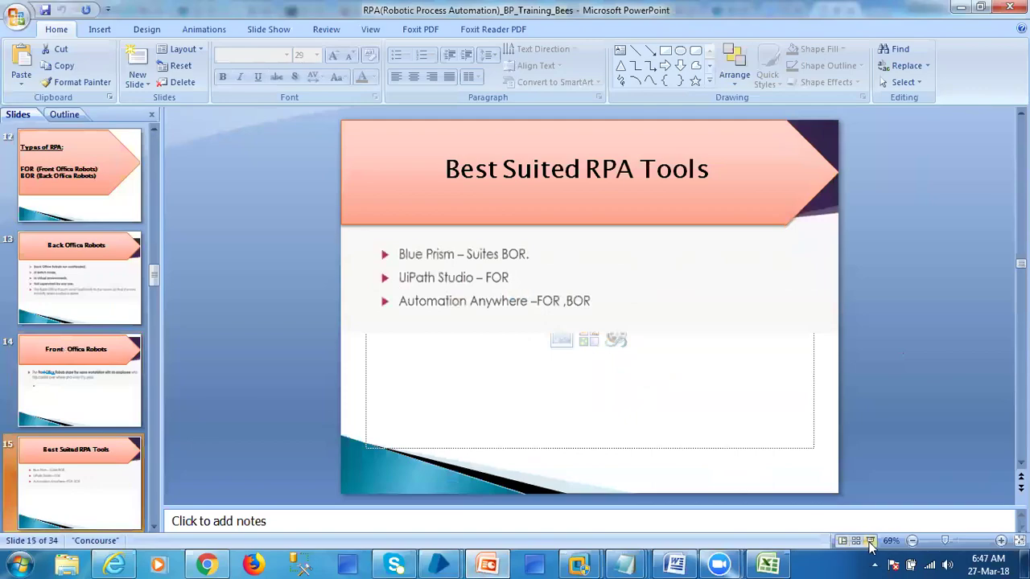
left_click(869, 541)
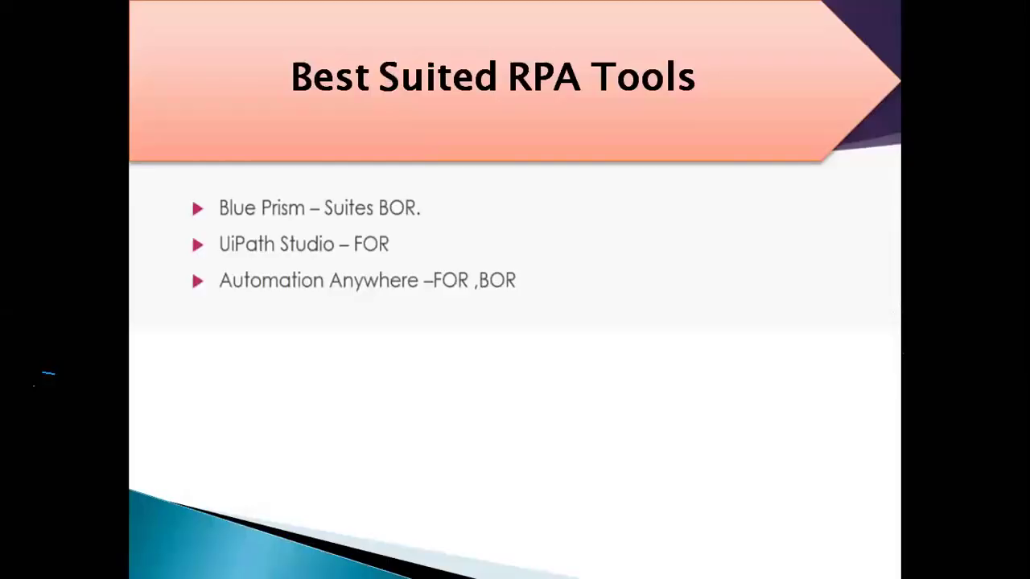